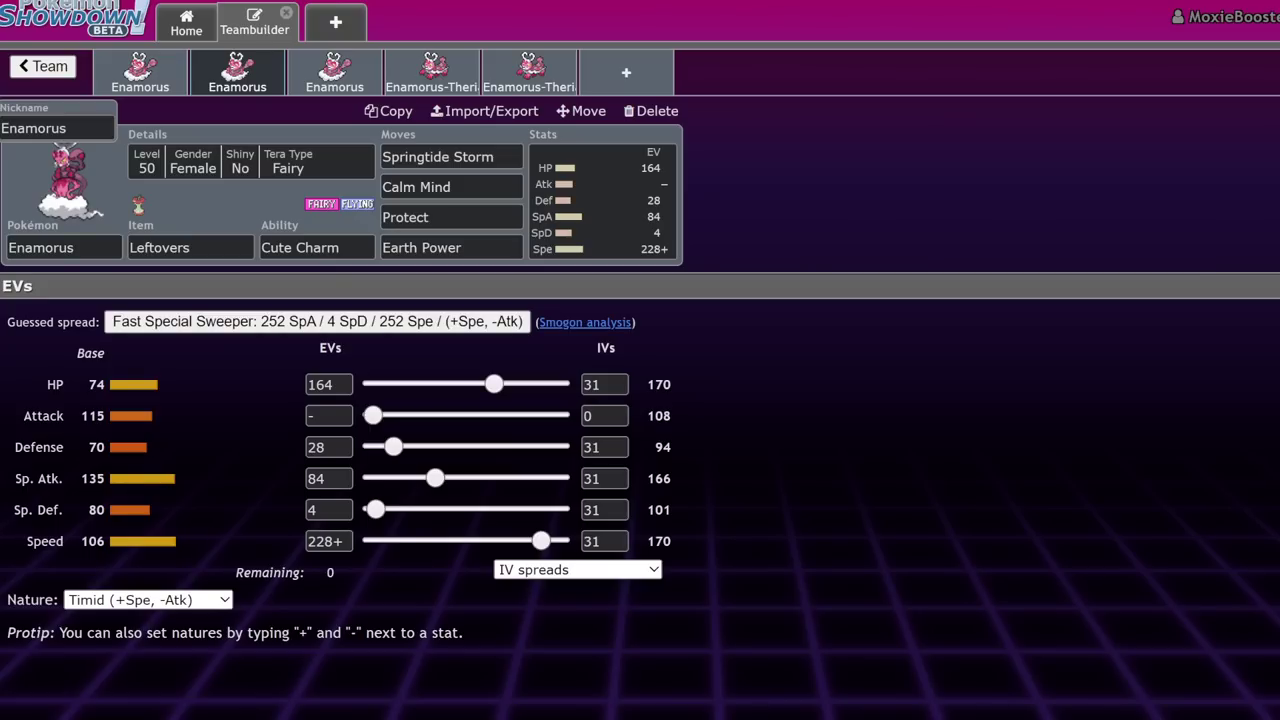
- Look over the sets in Box 674, open the Superpower Enamorus set, and view its details and EV spread
{"action": "left_click", "coordinate": [43, 66]}
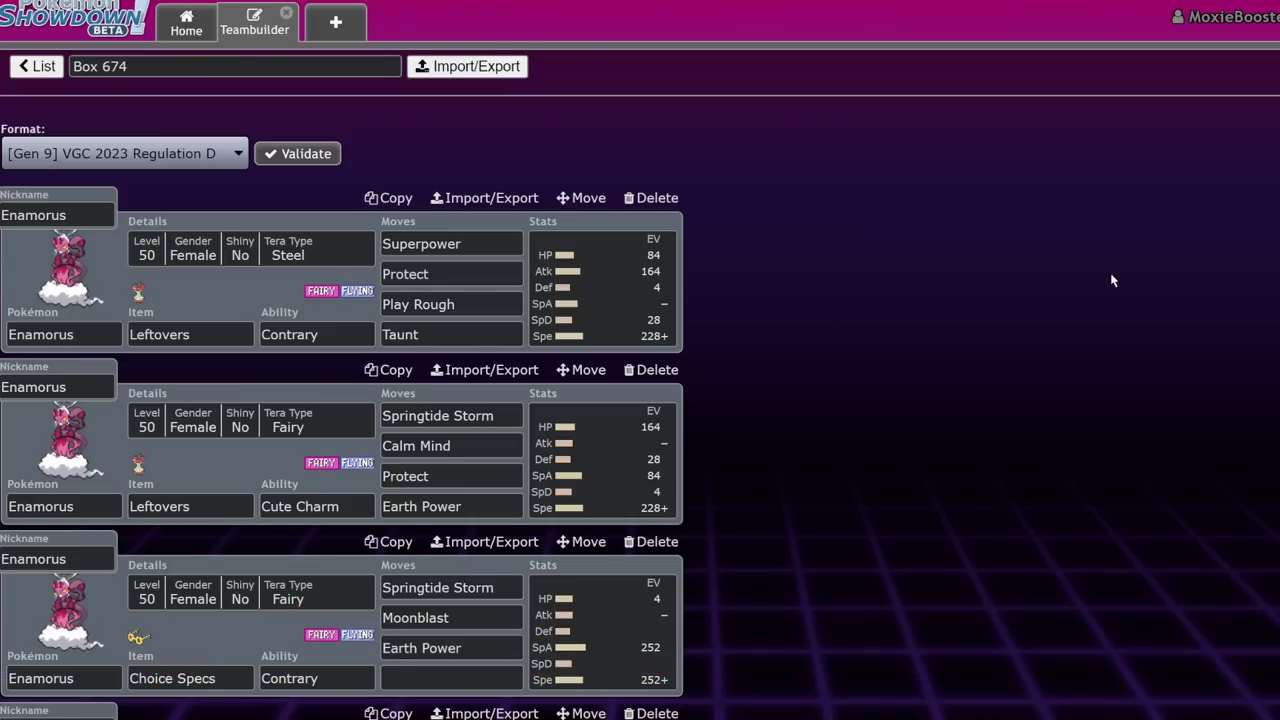
{"action": "scroll", "coordinate": [662, 414], "scroll_direction": "down", "scroll_amount": 6}
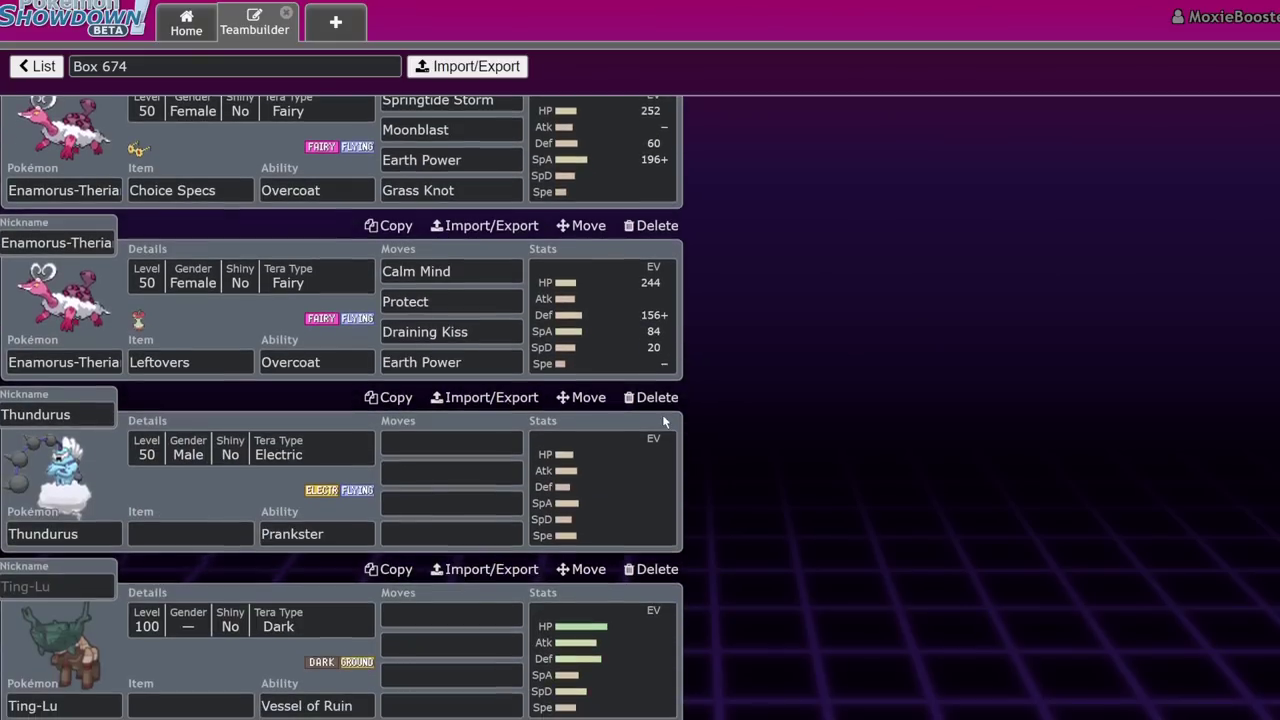
{"action": "scroll", "coordinate": [675, 393], "scroll_direction": "up", "scroll_amount": 4}
{"action": "scroll", "coordinate": [675, 393], "scroll_direction": "up", "scroll_amount": 1}
{"action": "left_click", "coordinate": [656, 195]}
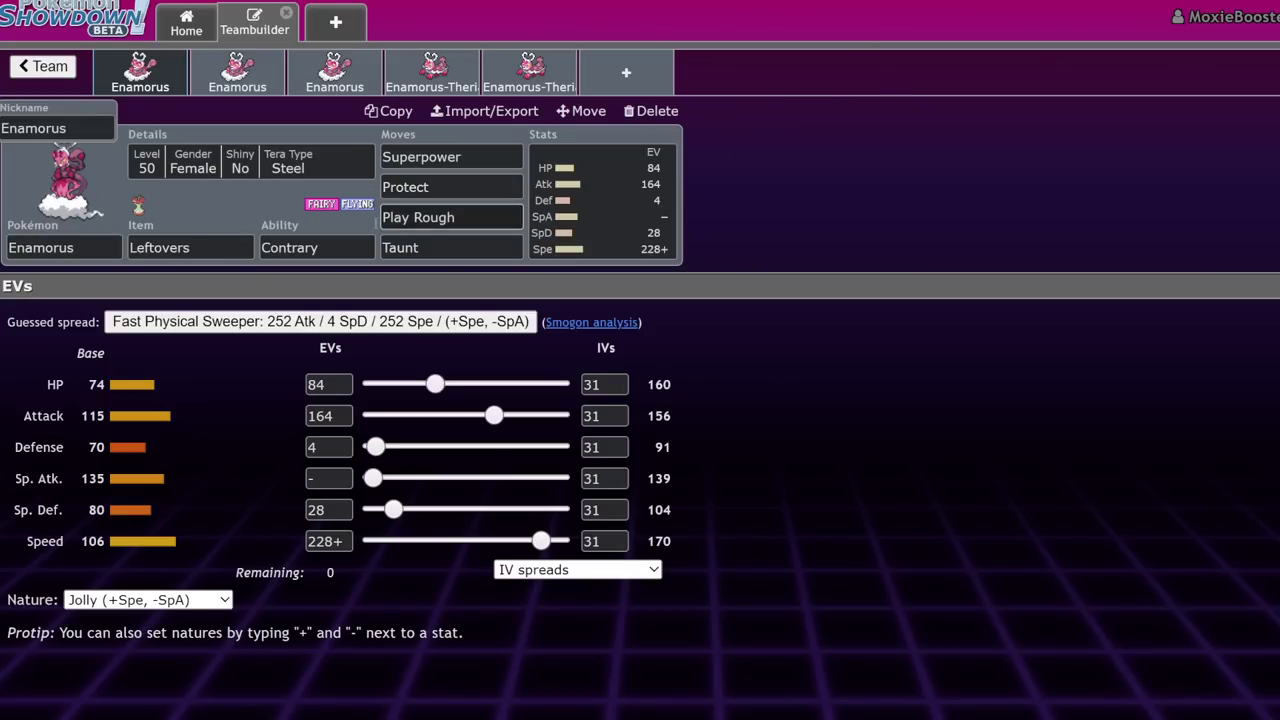
{"action": "left_click", "coordinate": [274, 170]}
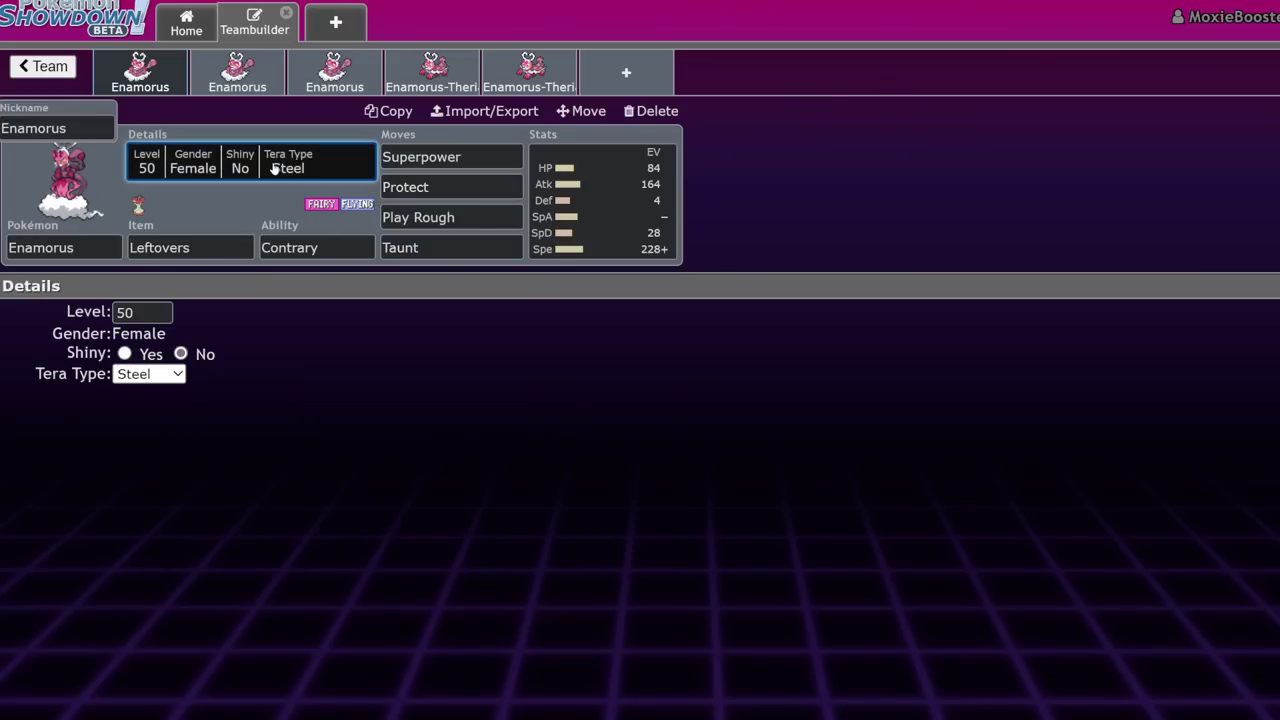
{"action": "left_click", "coordinate": [598, 198]}
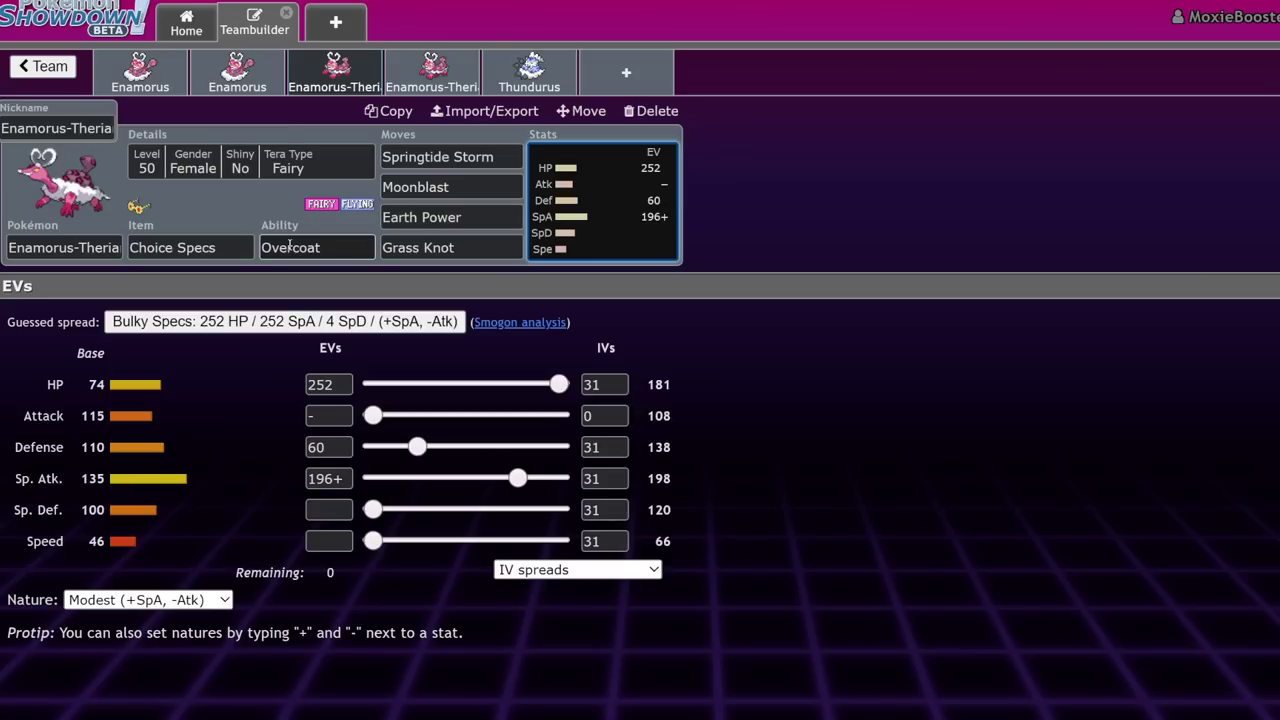
- View the ability options and EV spread of the Choice Specs Enamorus-Therian set
{"action": "left_click", "coordinate": [290, 247]}
{"action": "left_click", "coordinate": [622, 178]}
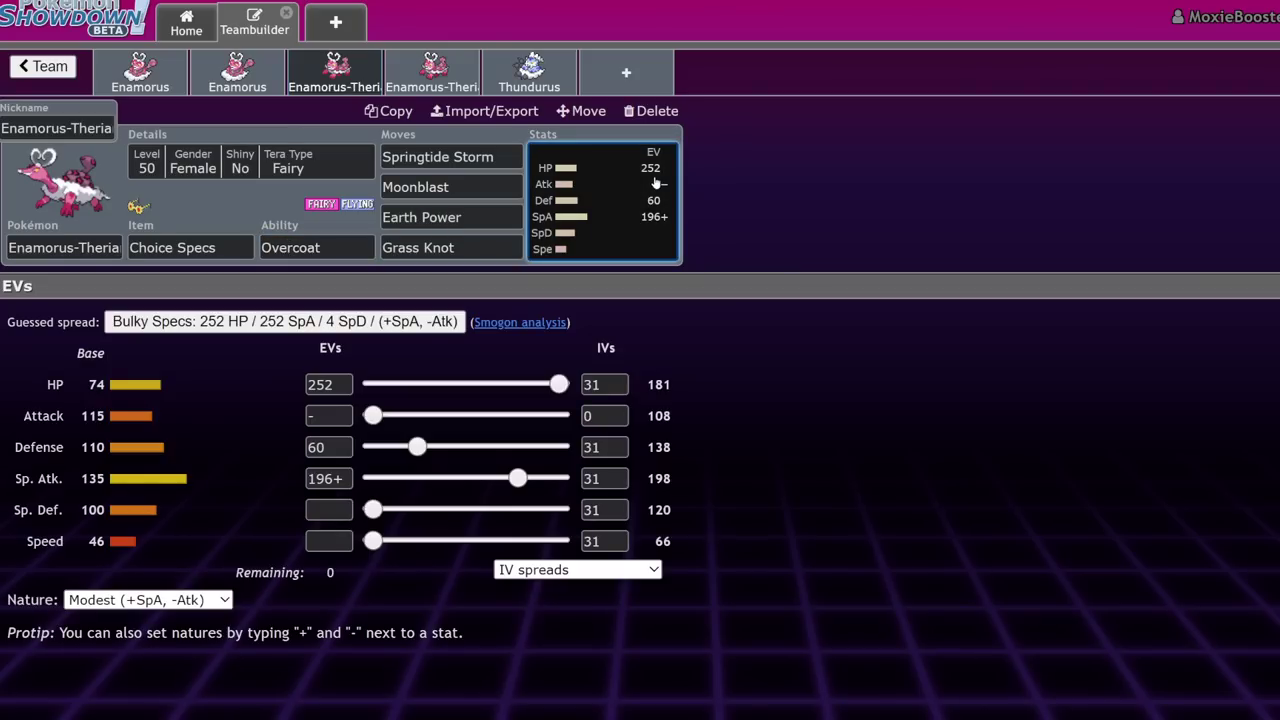
- Open the Steel Tera Enamorus set and examine its Contrary ability description and calculated stats
{"action": "left_click", "coordinate": [130, 88]}
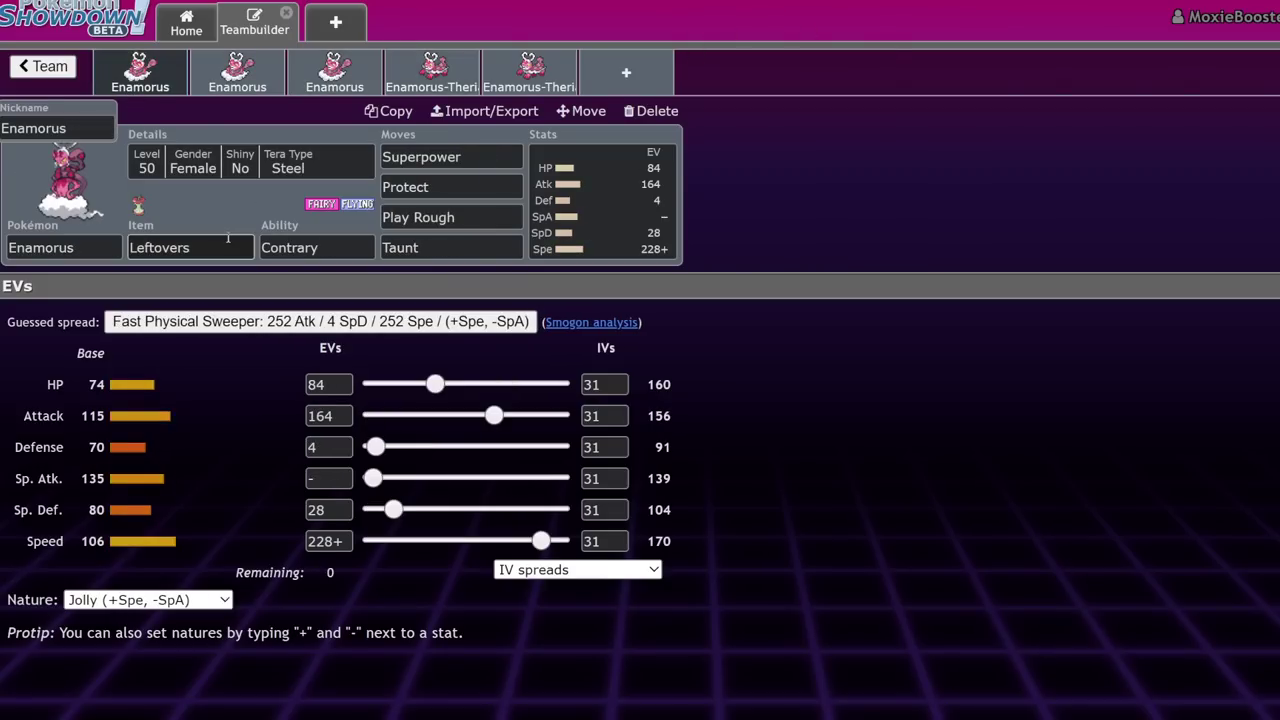
{"action": "left_click", "coordinate": [300, 247]}
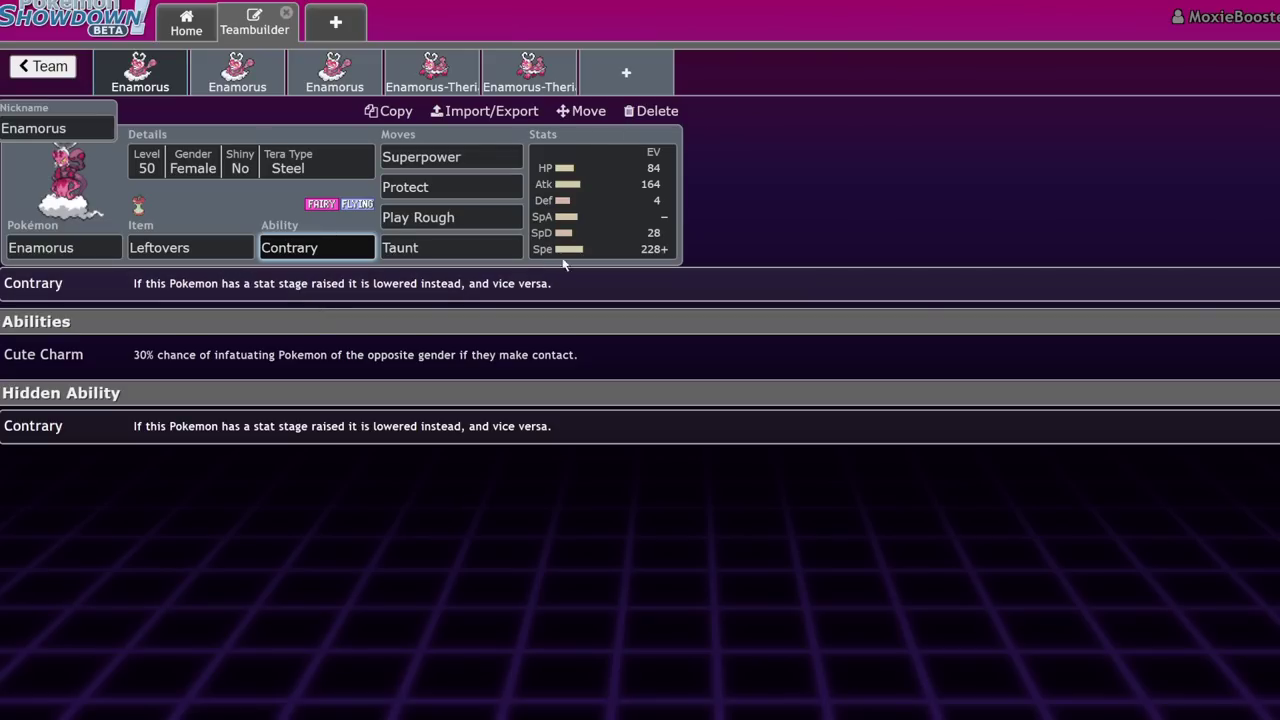
{"action": "left_click", "coordinate": [578, 150]}
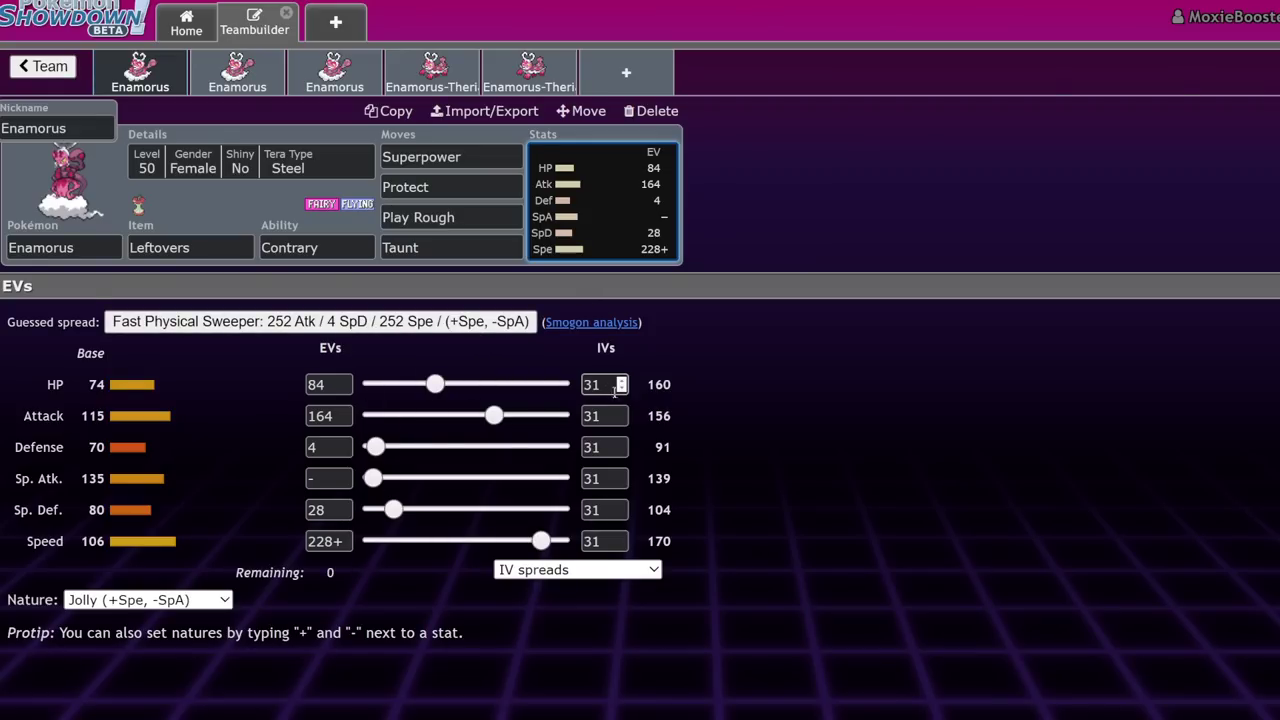
{"action": "left_click_drag", "start_coordinate": [646, 384], "coordinate": [834, 470]}
{"action": "left_click", "coordinate": [836, 466]}
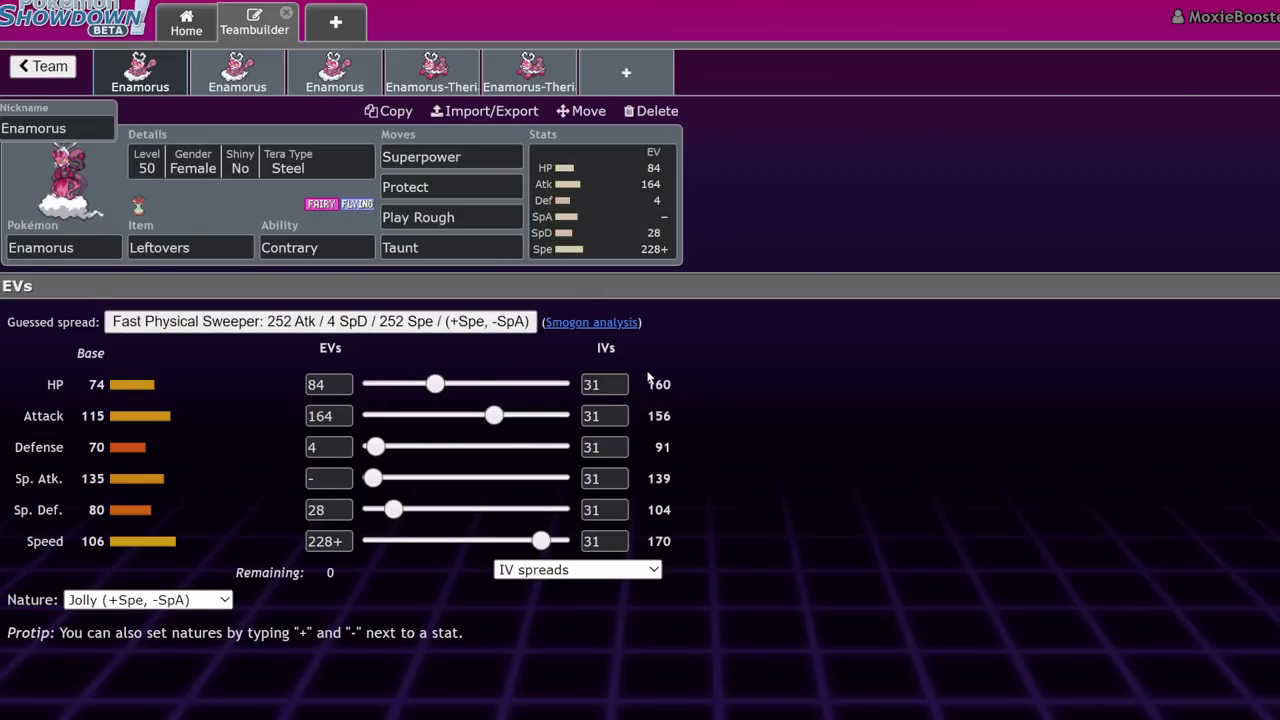
{"action": "left_click_drag", "start_coordinate": [650, 384], "coordinate": [677, 382]}
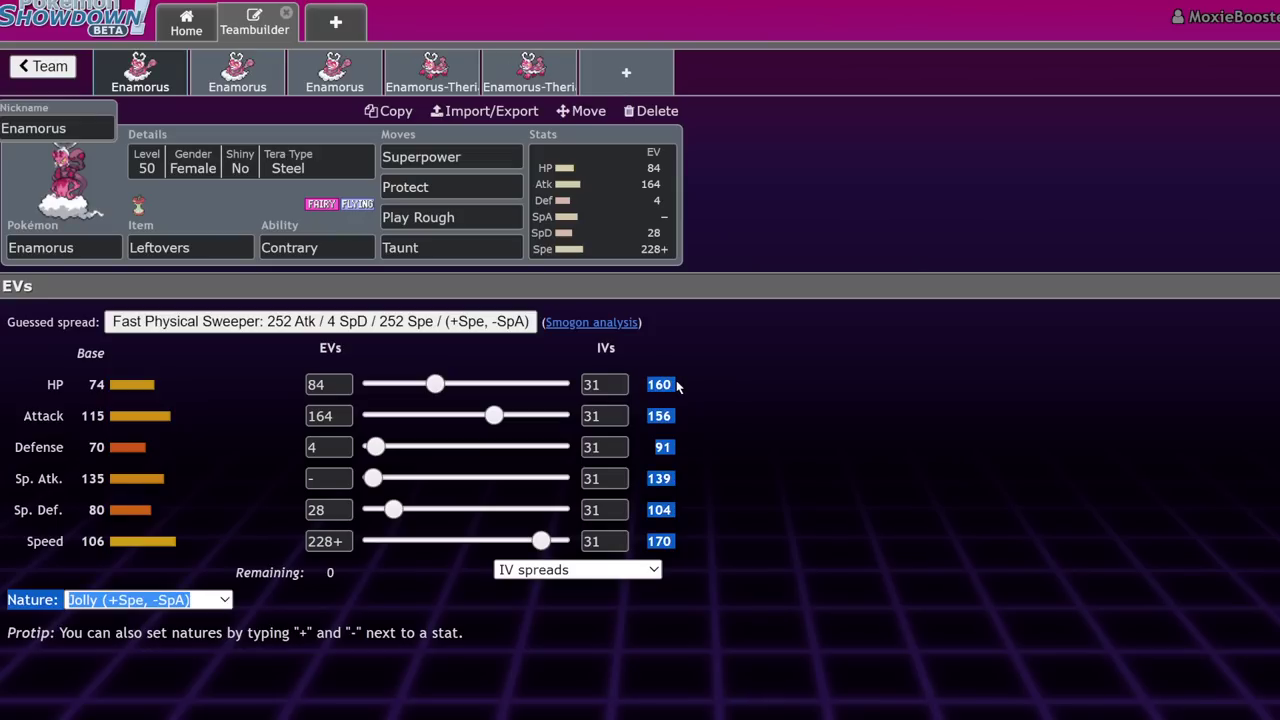
{"action": "left_click", "coordinate": [828, 452]}
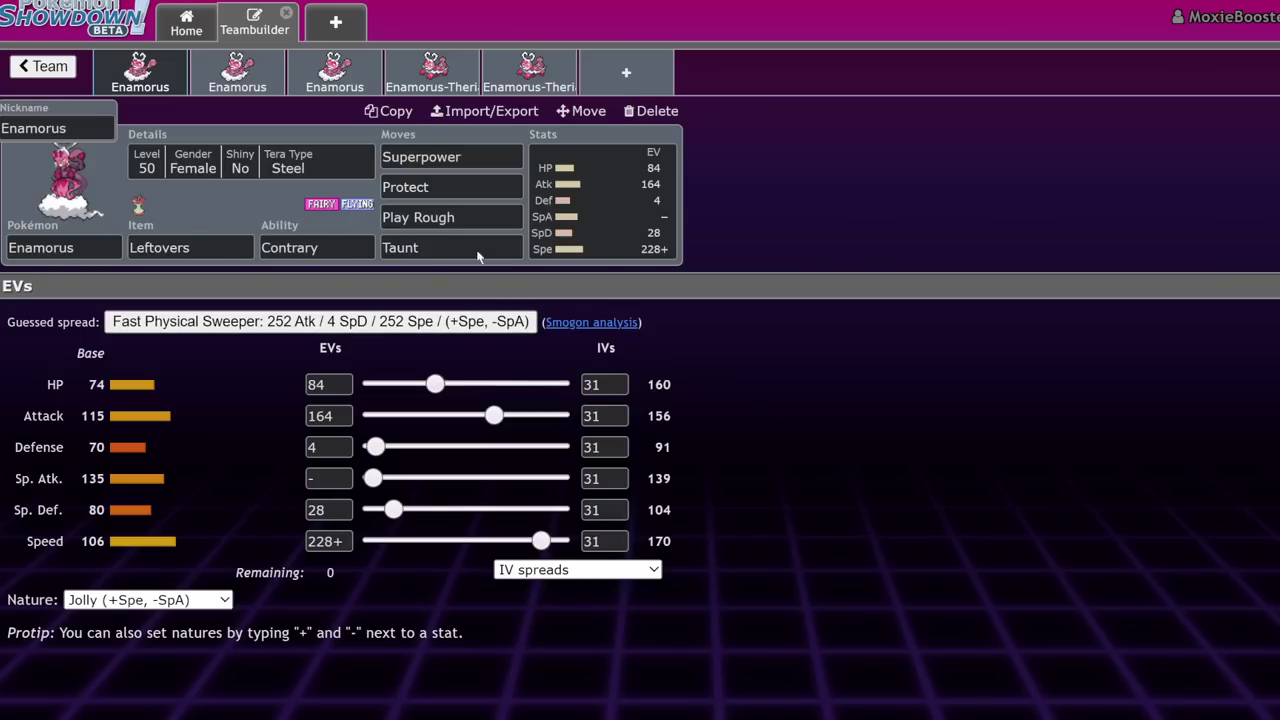
- Examine the effects of Superpower, Play Rough and Taunt alongside the Contrary Enamorus's EV spread
{"action": "left_click", "coordinate": [474, 156]}
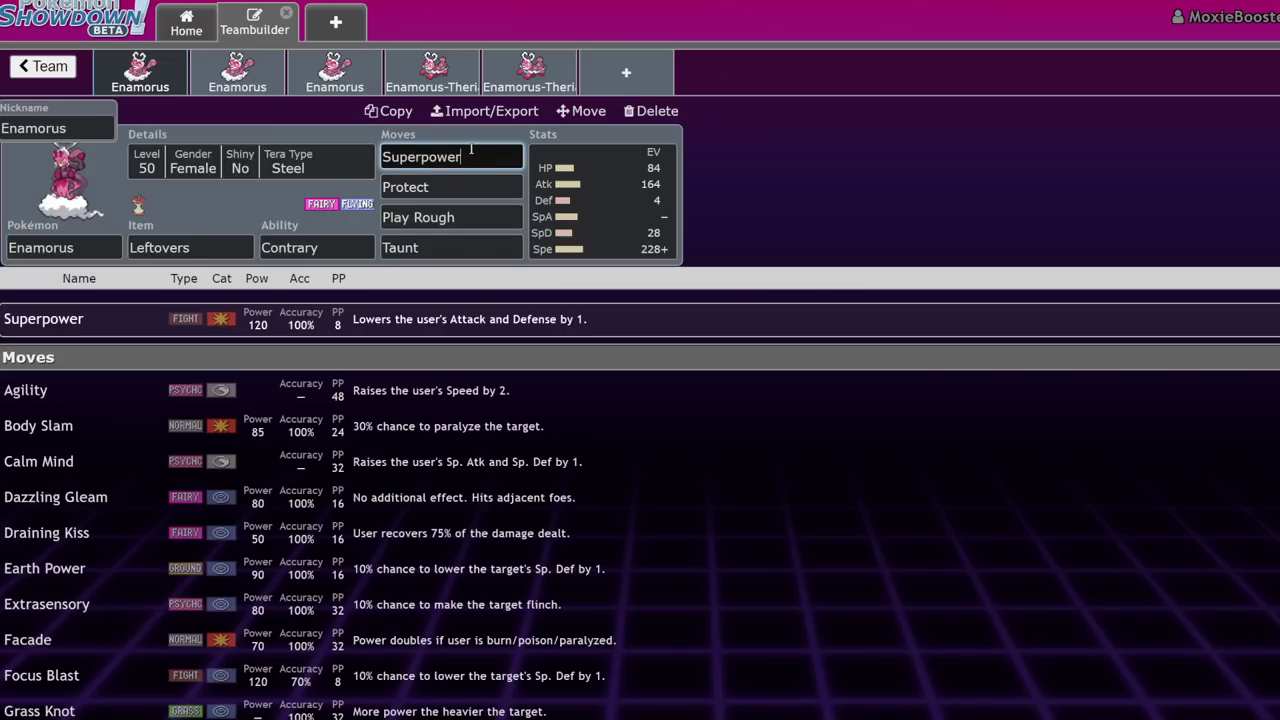
{"action": "left_click", "coordinate": [614, 232]}
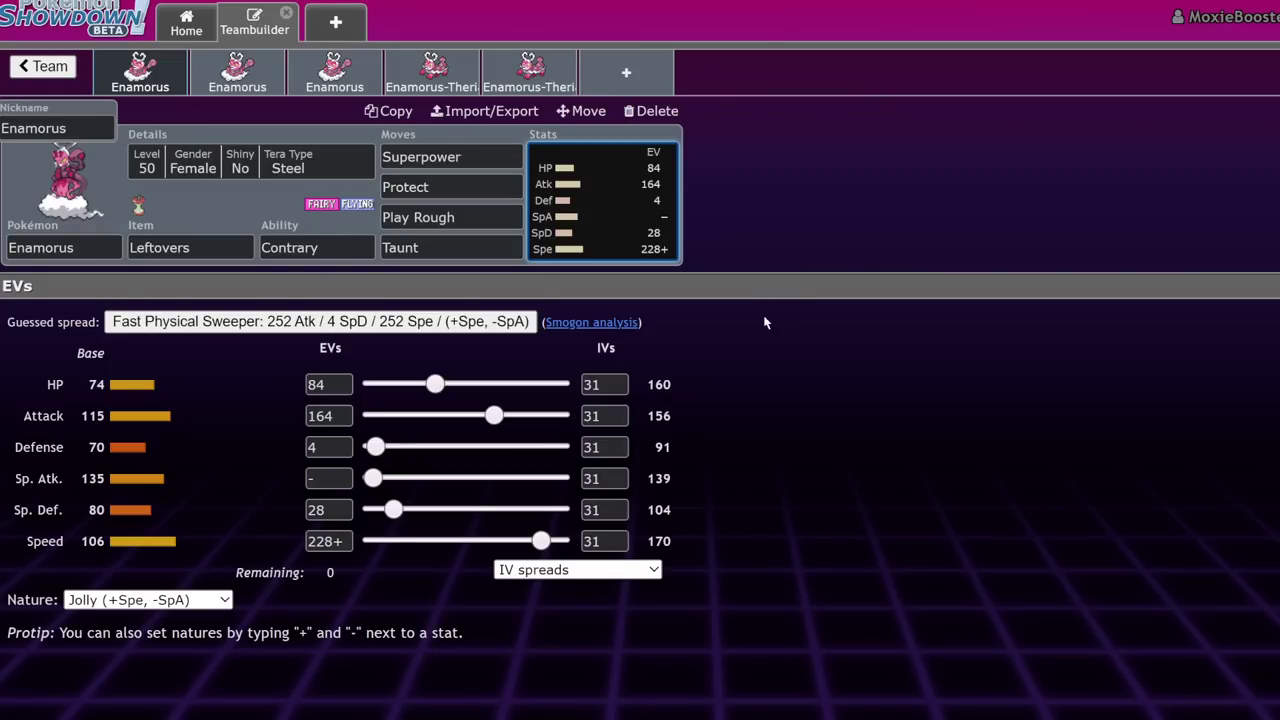
{"action": "left_click", "coordinate": [467, 162]}
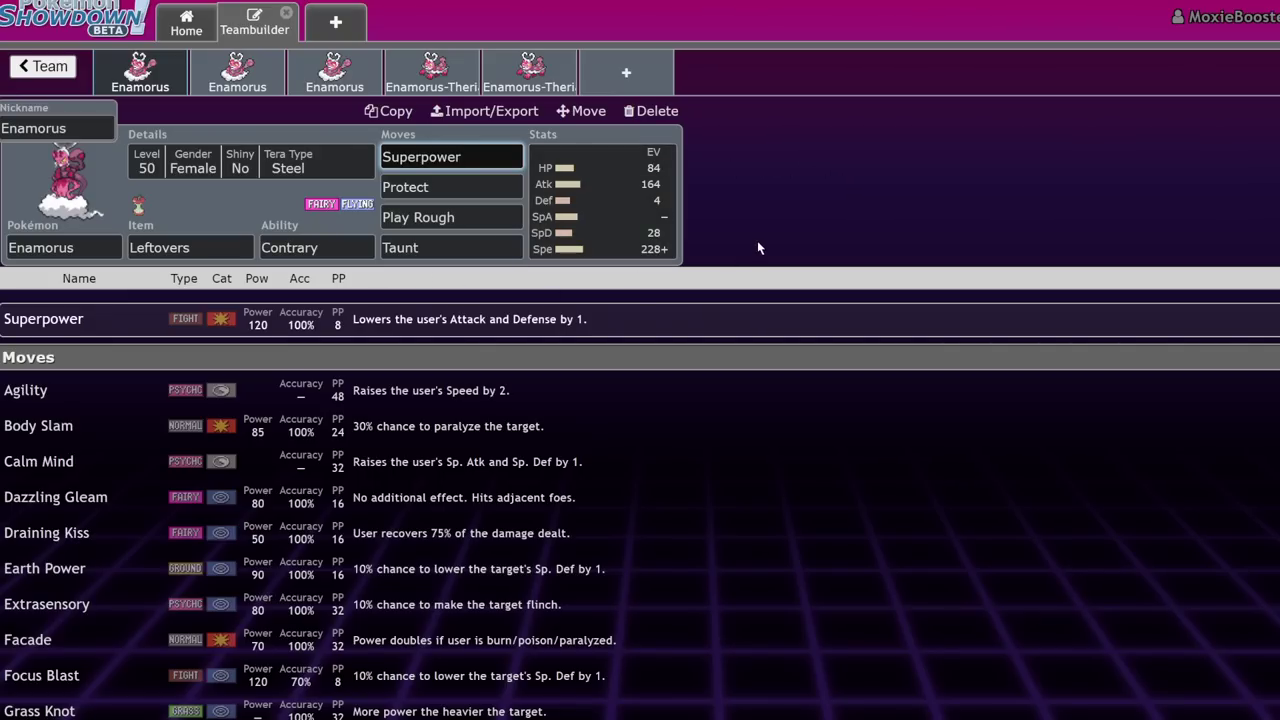
{"action": "left_click", "coordinate": [641, 218]}
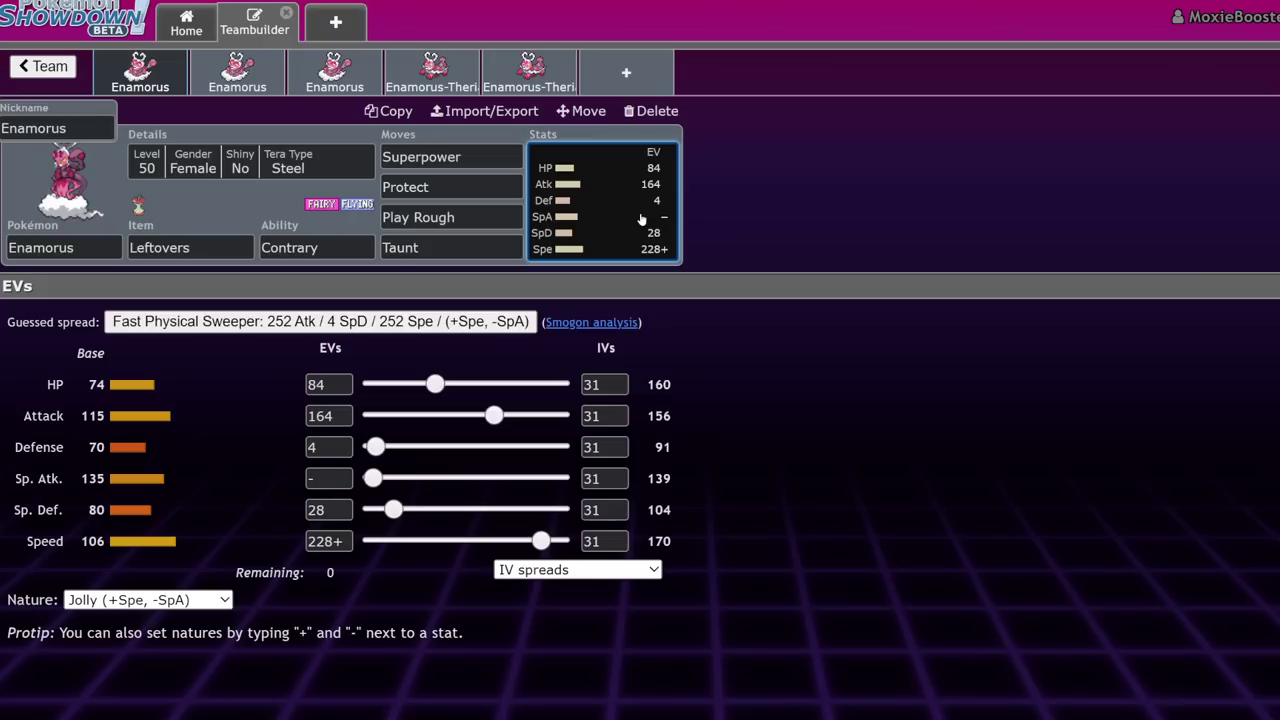
{"action": "left_click", "coordinate": [467, 220]}
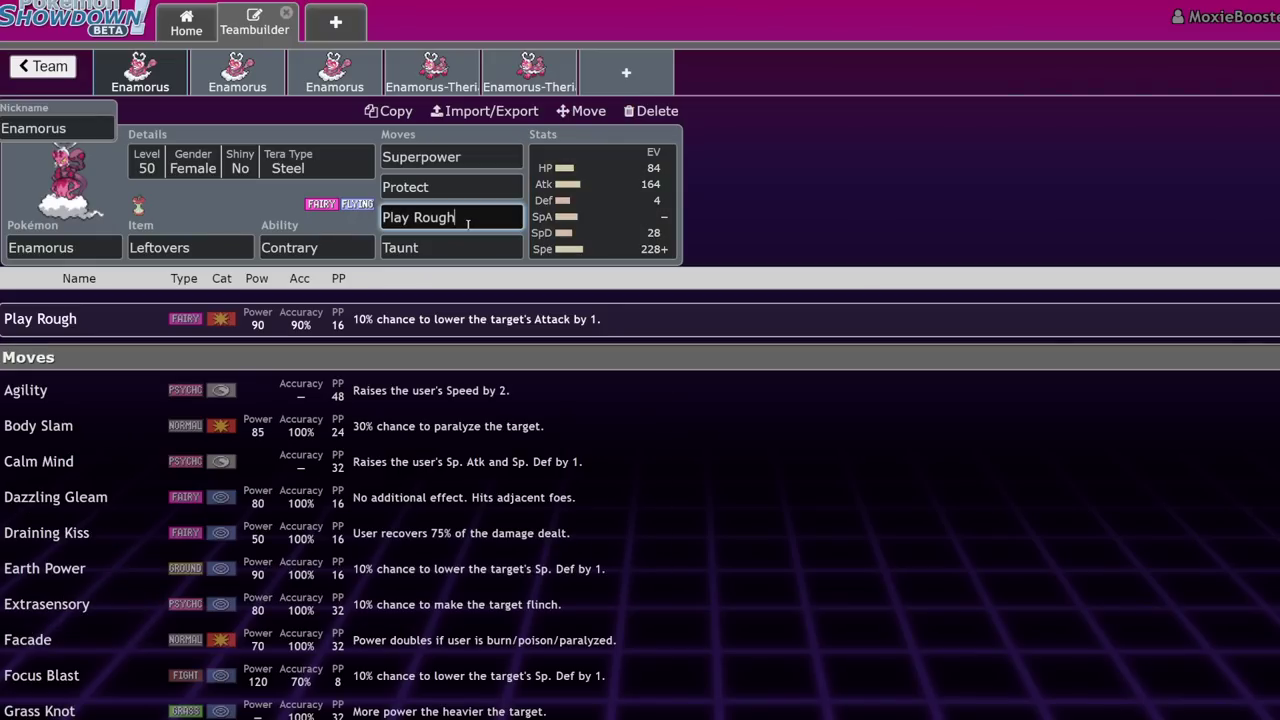
{"action": "left_click", "coordinate": [483, 153]}
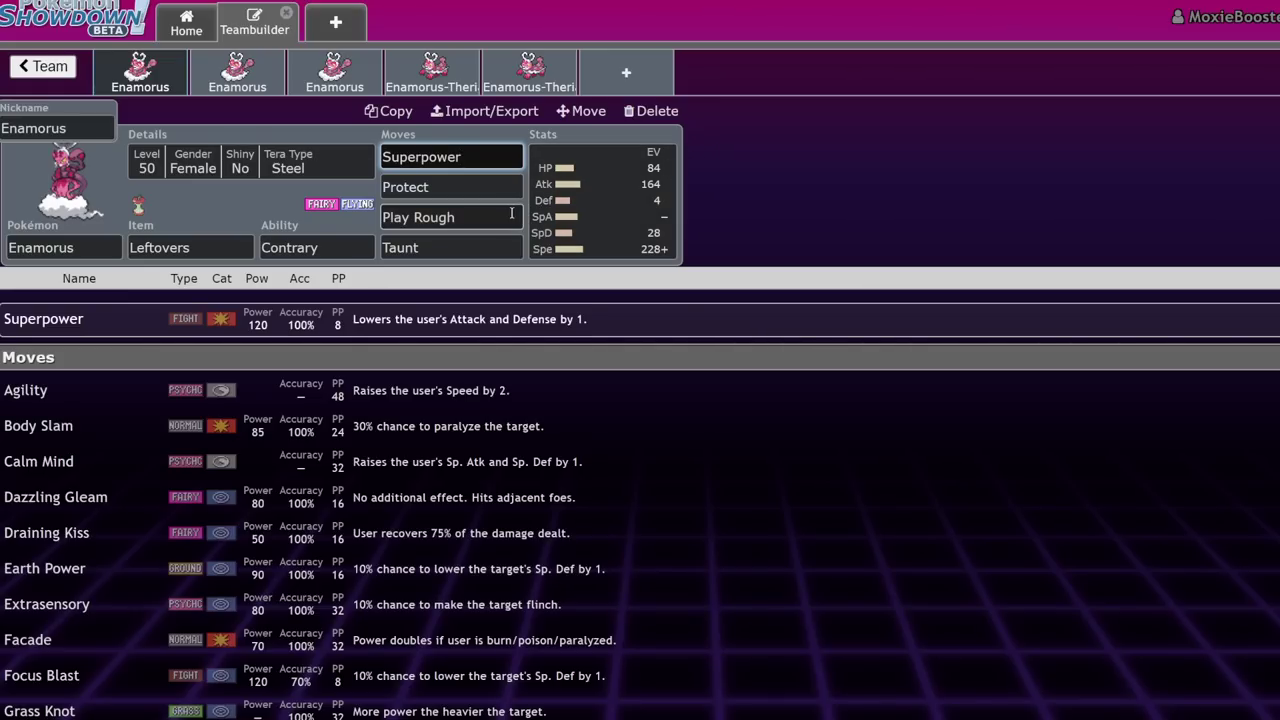
{"action": "left_click", "coordinate": [465, 250]}
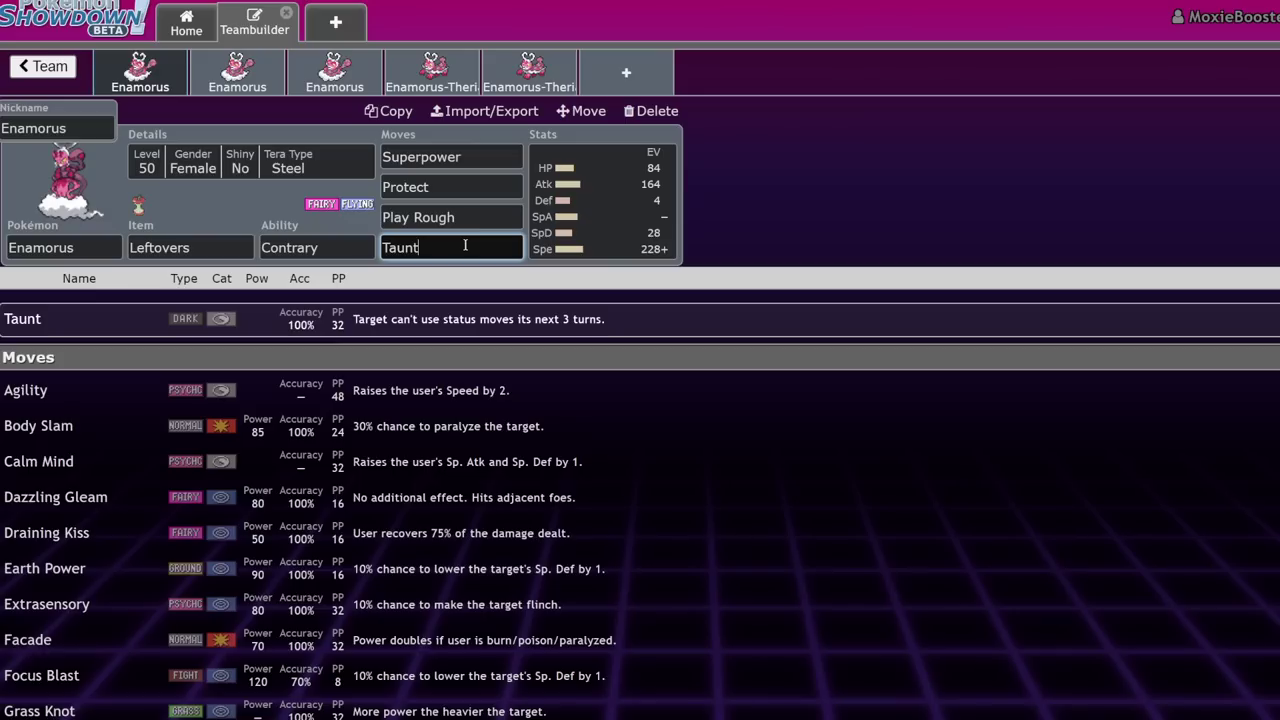
{"action": "left_click", "coordinate": [663, 234]}
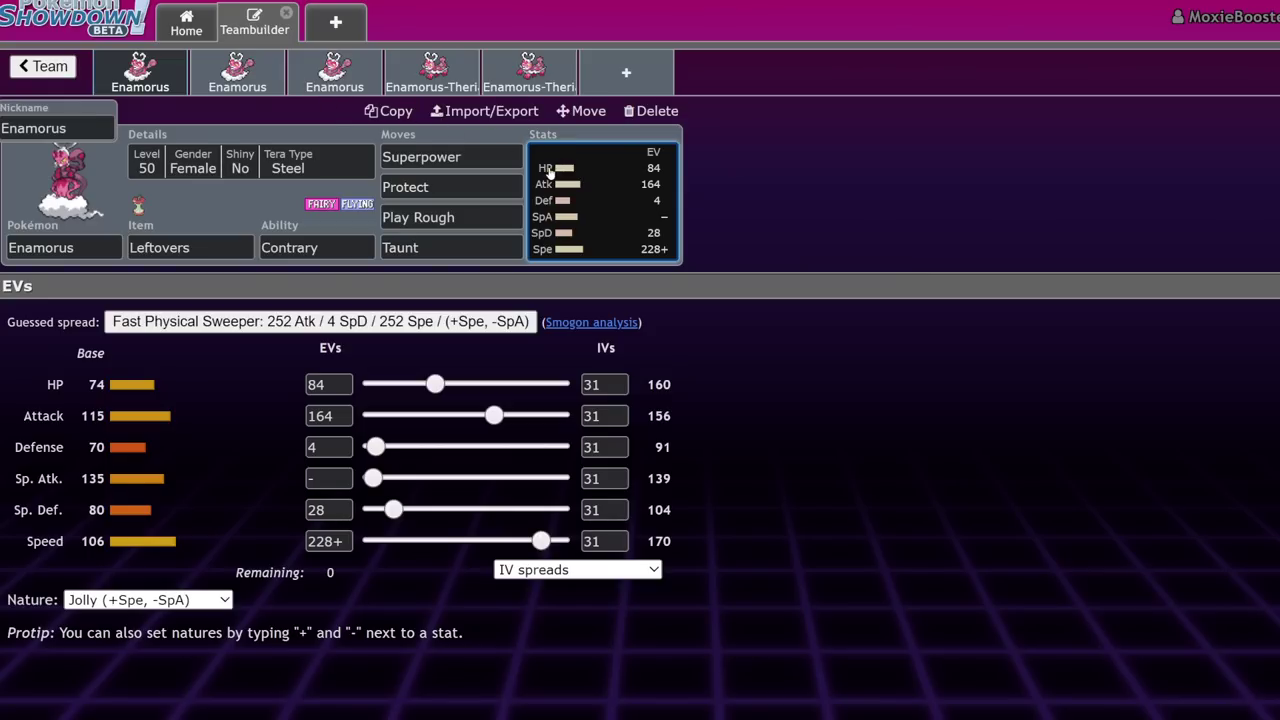
- Compare Superpower's effect with the Contrary ability description and reopen the set's EV spread
{"action": "left_click", "coordinate": [492, 159]}
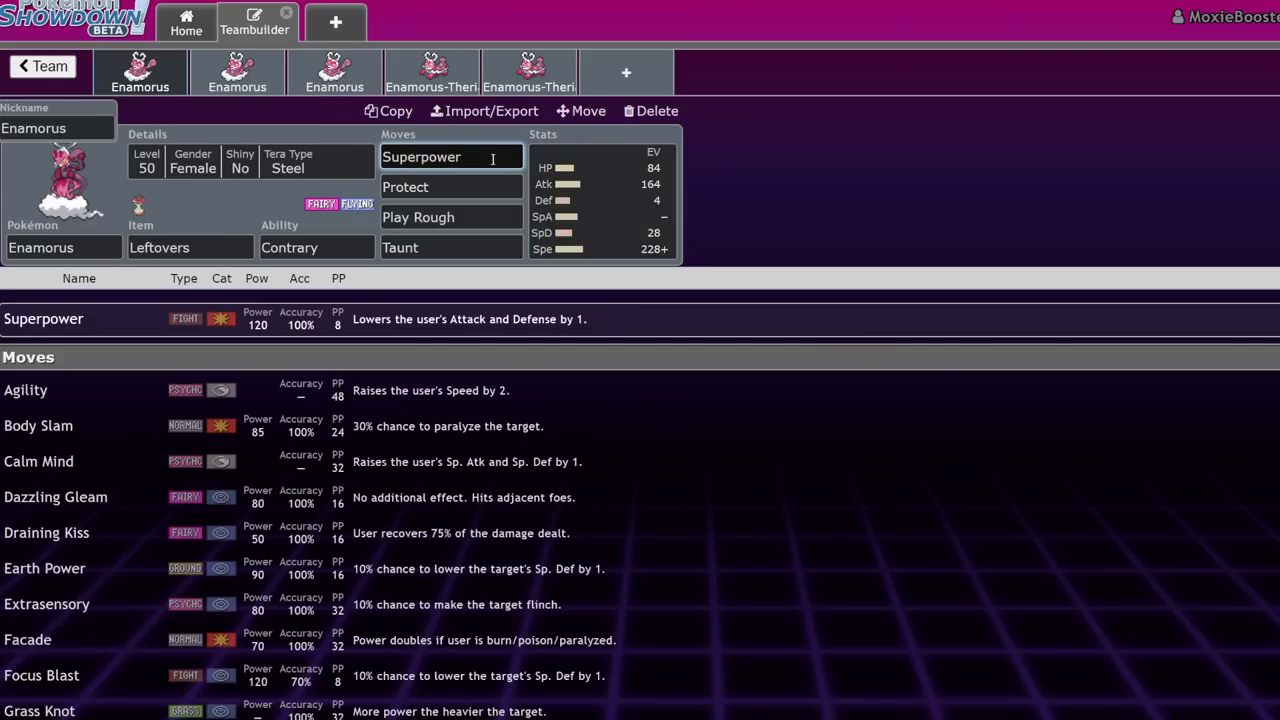
{"action": "left_click", "coordinate": [604, 246]}
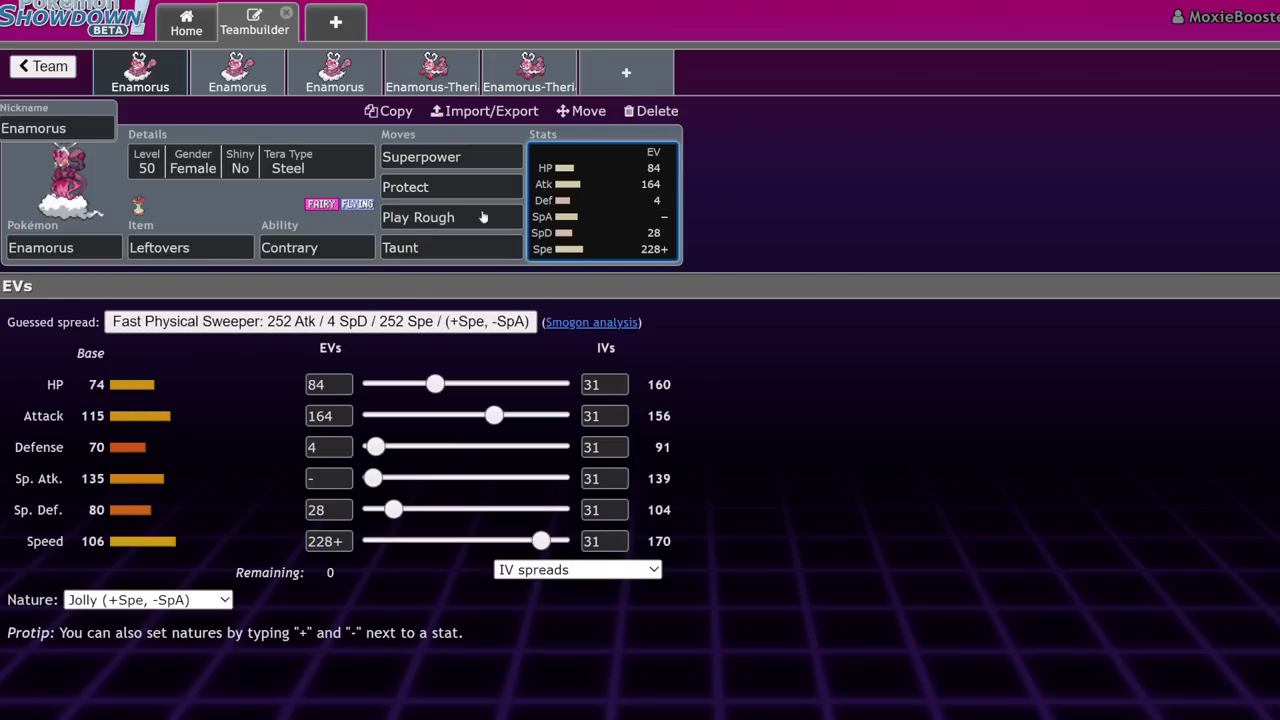
{"action": "left_click", "coordinate": [272, 254]}
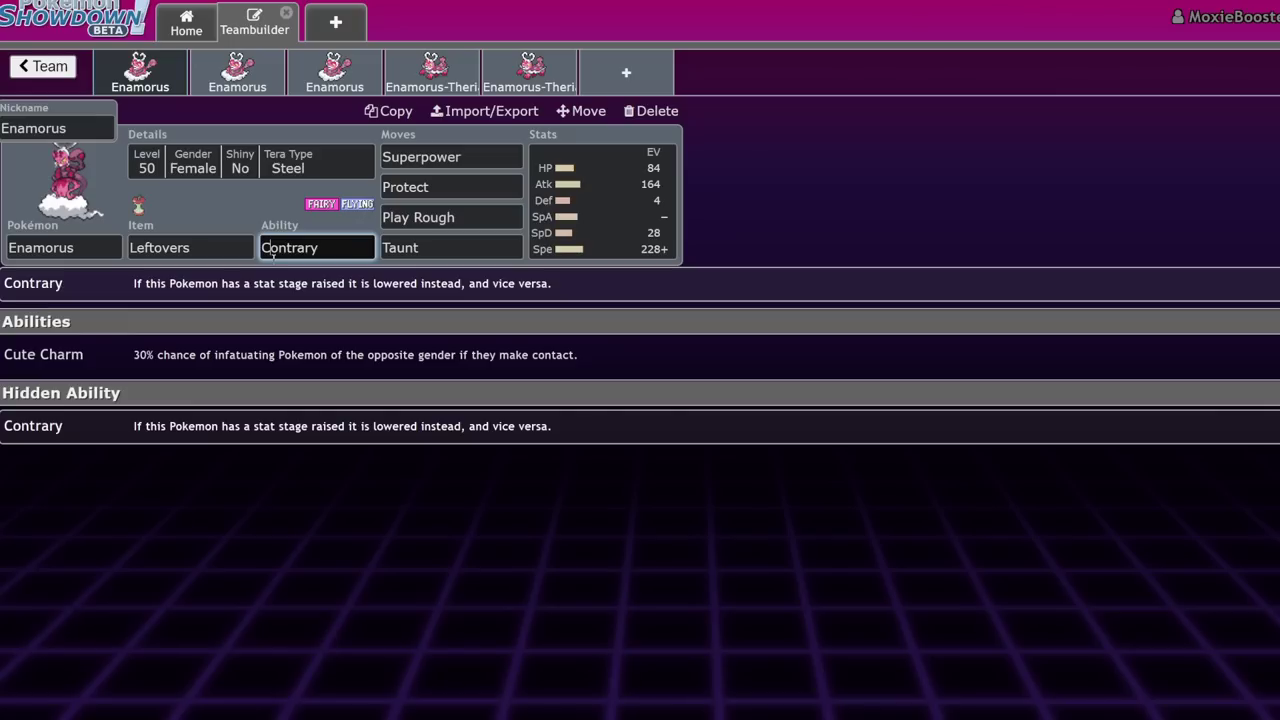
{"action": "left_click", "coordinate": [626, 255]}
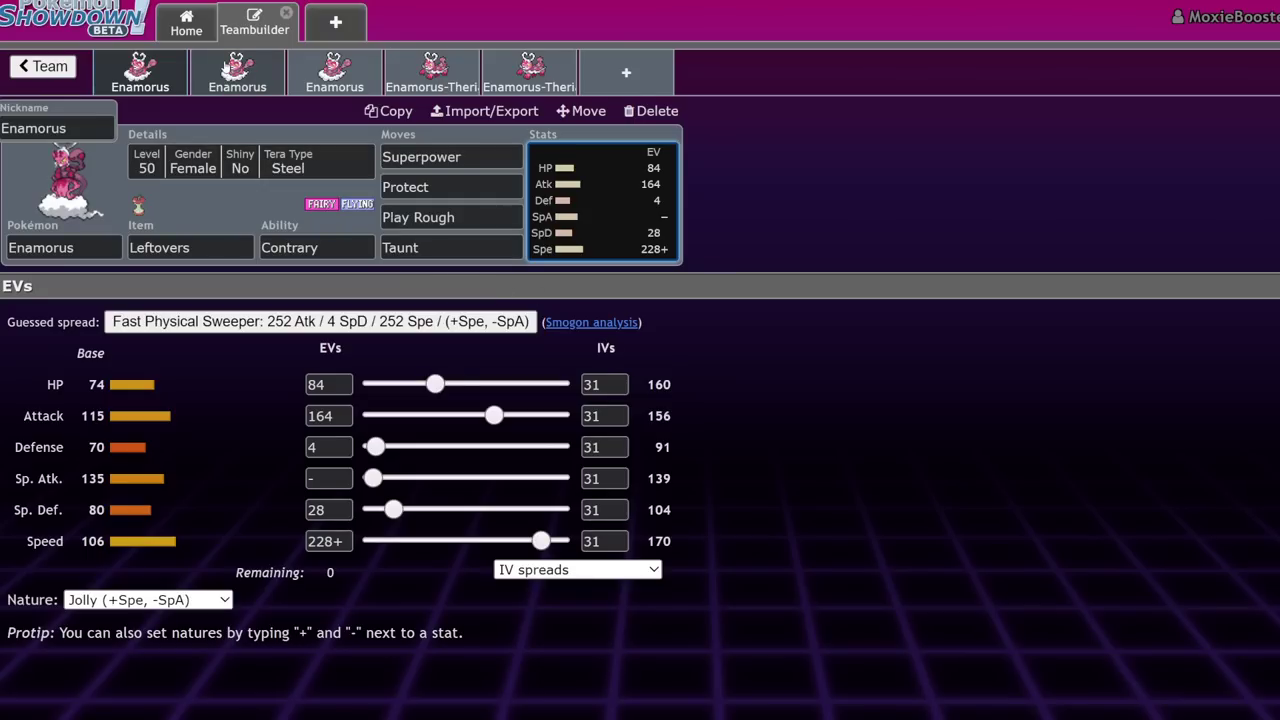
- Go back to the list of all teams, reopen Box 674, and bring up the first Enamorus set's EVs
{"action": "left_click", "coordinate": [44, 68]}
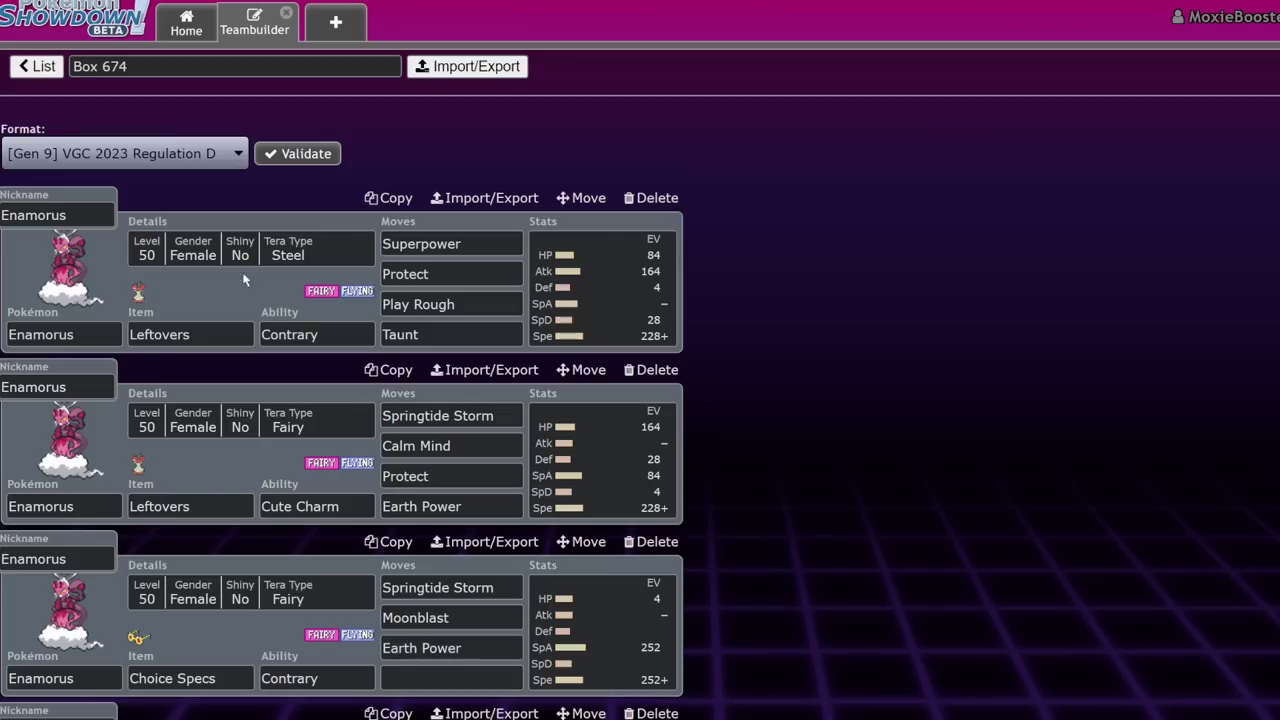
{"action": "left_click", "coordinate": [42, 68]}
{"action": "scroll", "coordinate": [297, 538], "scroll_direction": "down", "scroll_amount": 1}
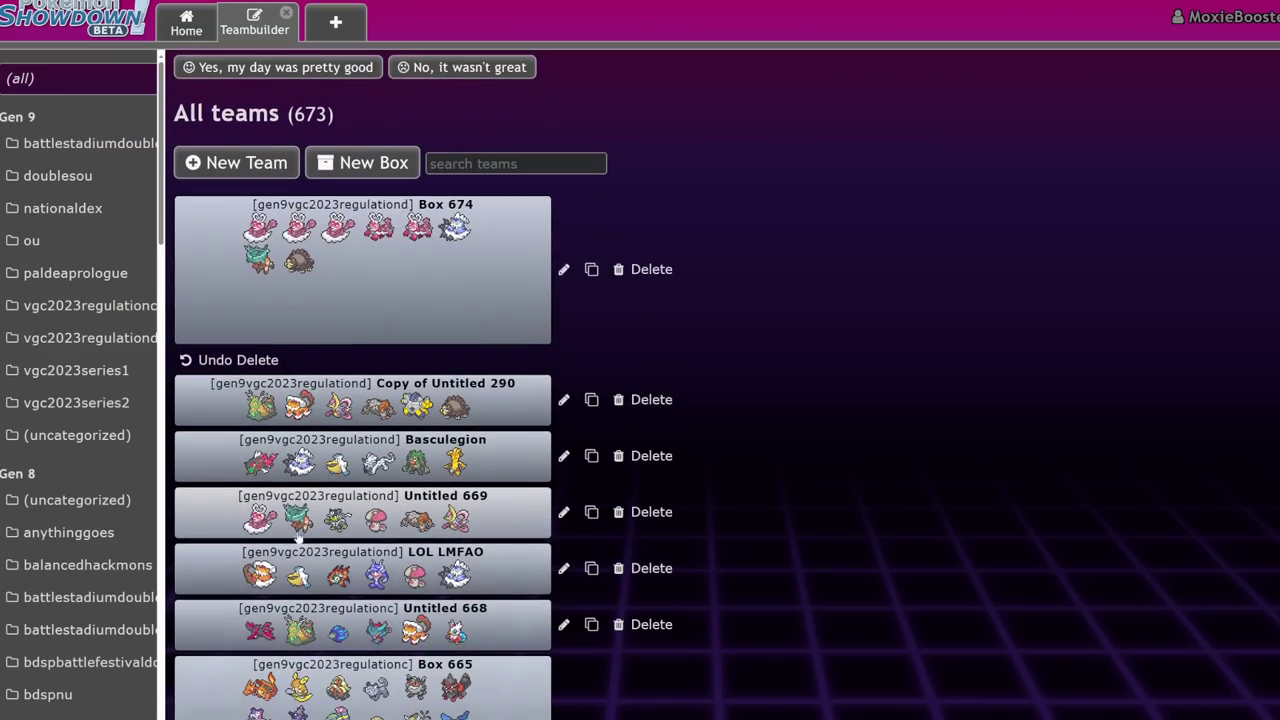
{"action": "left_click", "coordinate": [366, 299]}
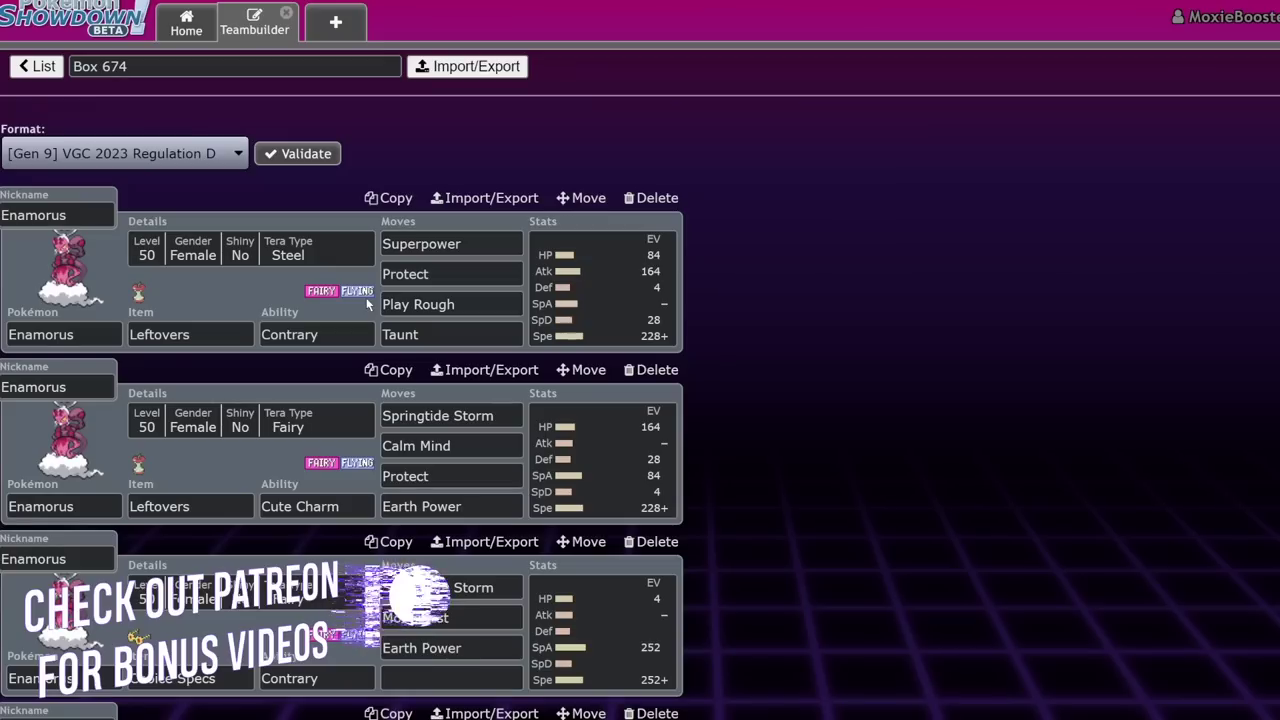
{"action": "left_click", "coordinate": [601, 285]}
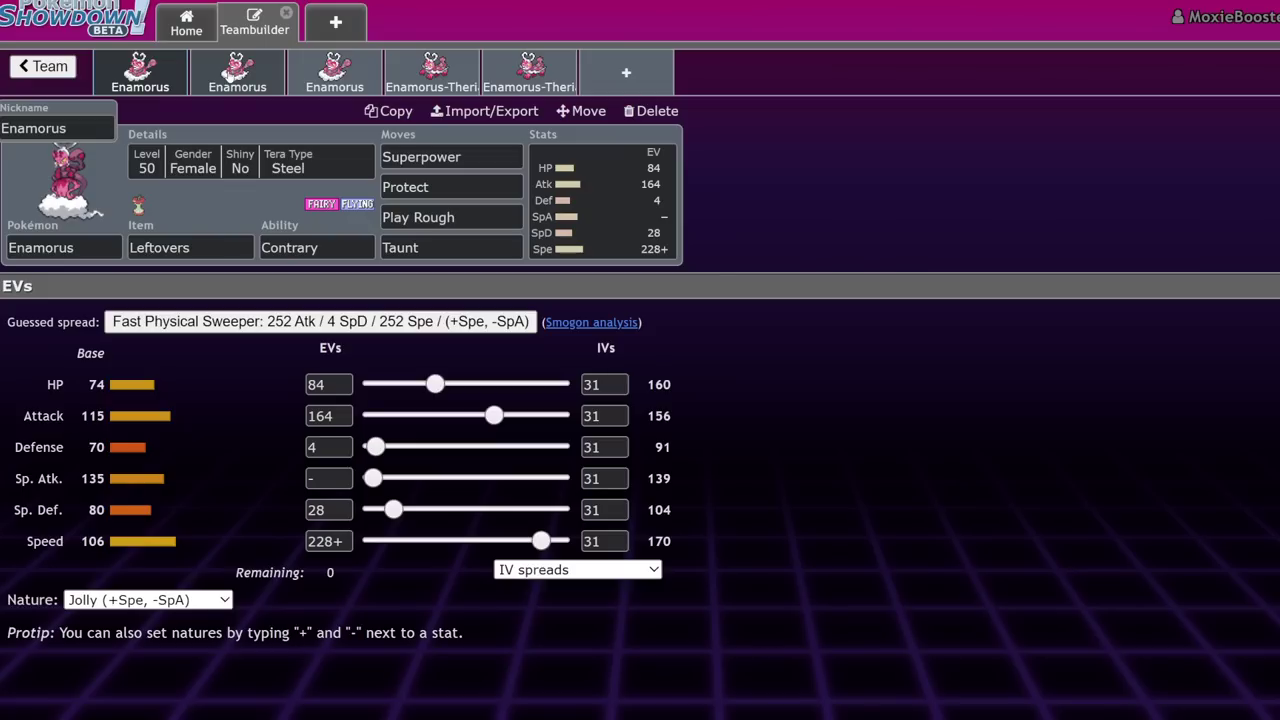
- On the Cute Charm Enamorus set, set the HP EVs to 84 and the Sp. Atk. EVs to 164
{"action": "left_click", "coordinate": [237, 72]}
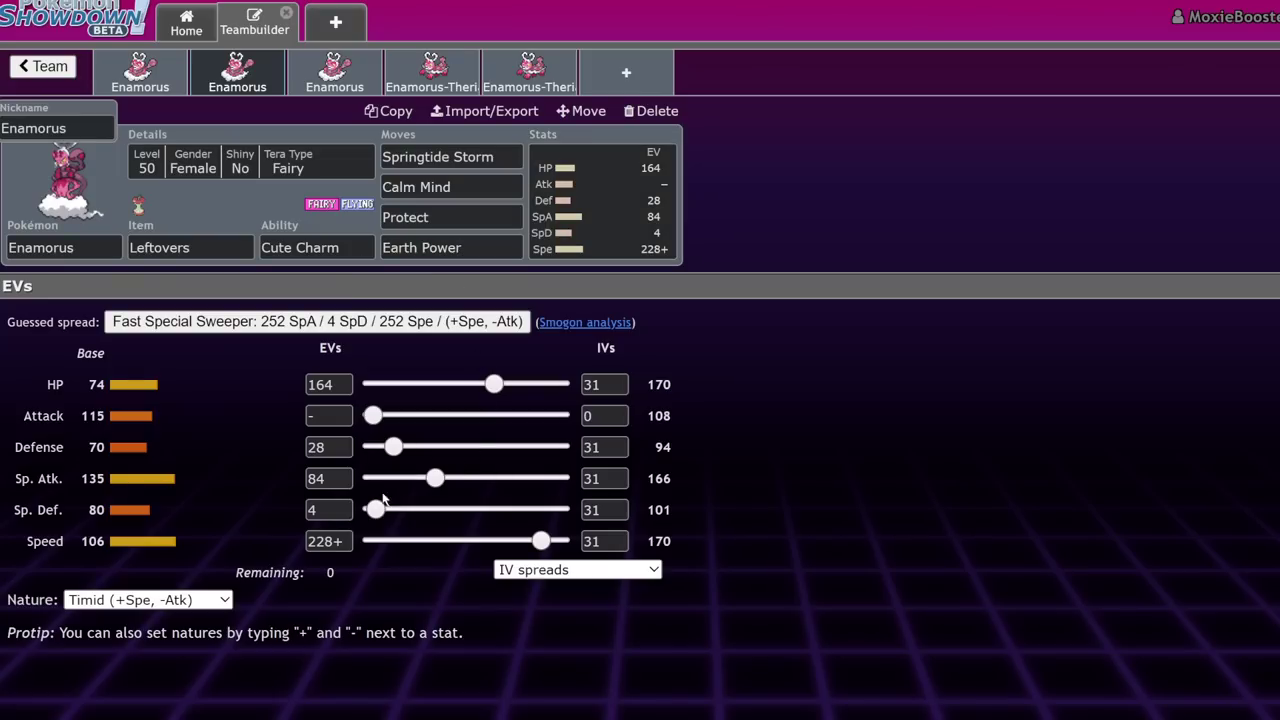
{"action": "left_click_drag", "start_coordinate": [508, 385], "coordinate": [437, 402]}
{"action": "left_click_drag", "start_coordinate": [435, 478], "coordinate": [1057, 423]}
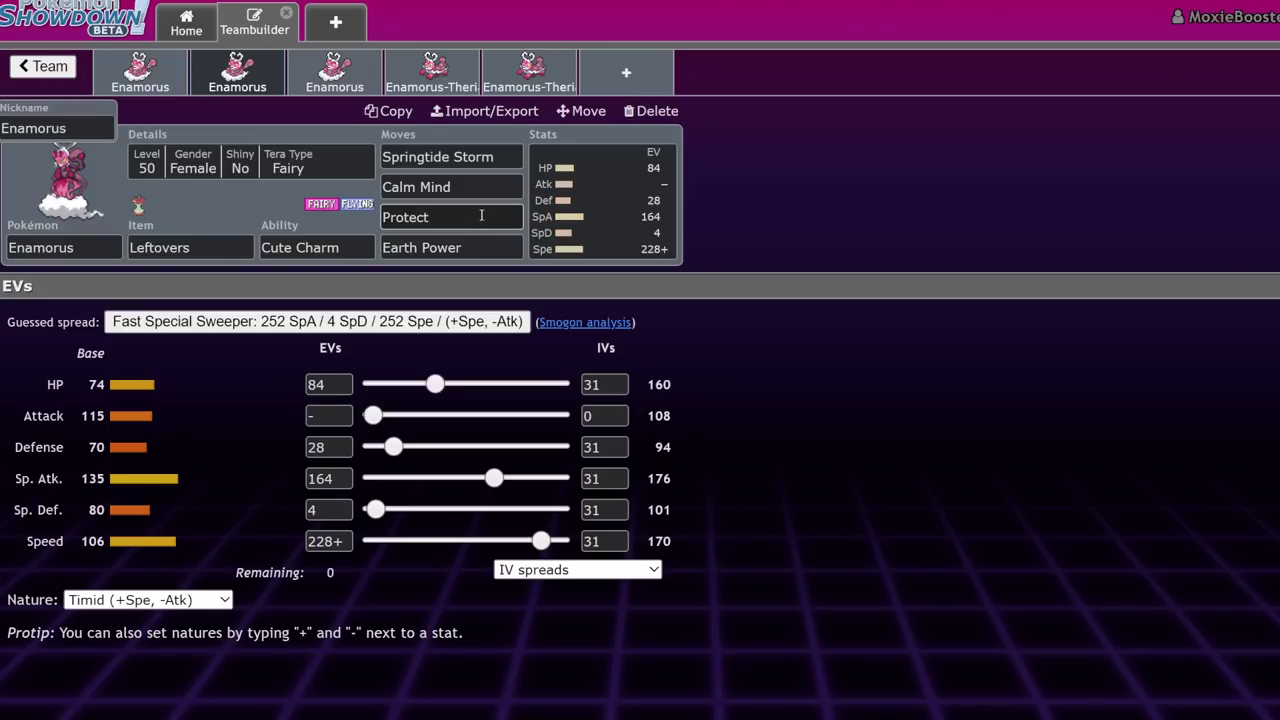
- Review the Cute Charm ability and the Calm Mind move of the Leftovers Enamorus, returning to its EV spread
{"action": "left_click", "coordinate": [362, 253]}
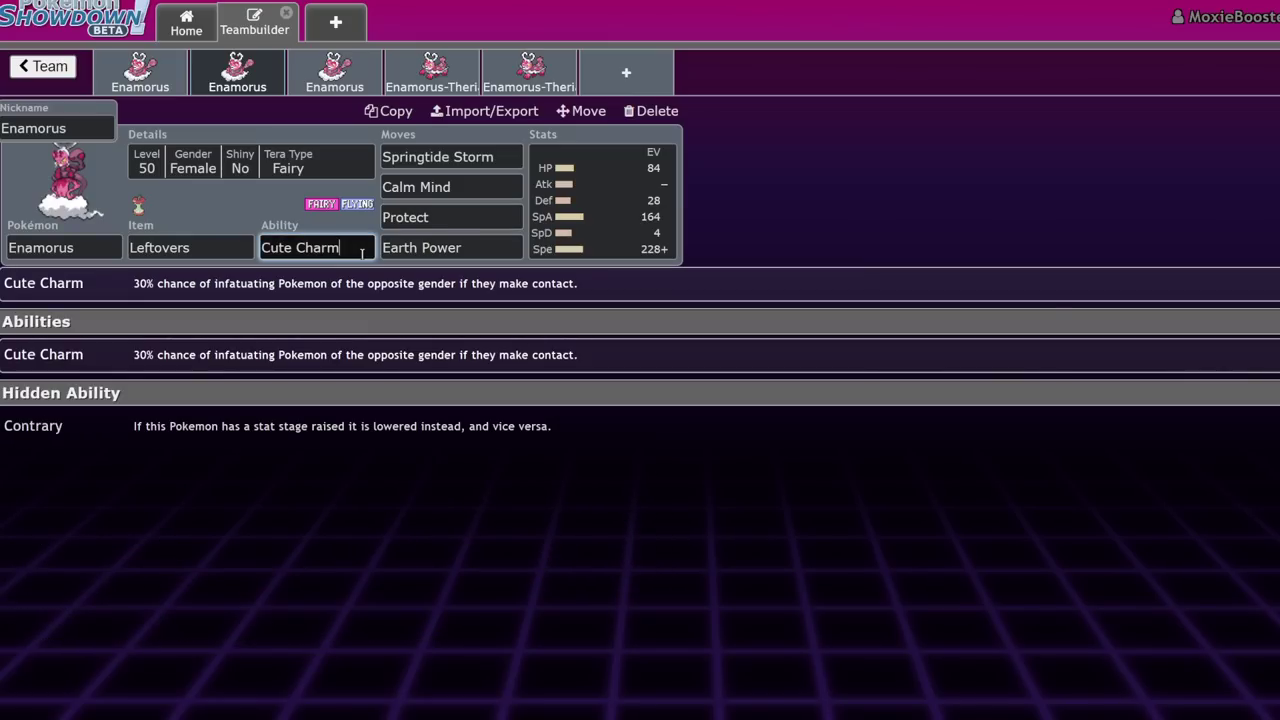
{"action": "left_click", "coordinate": [485, 188]}
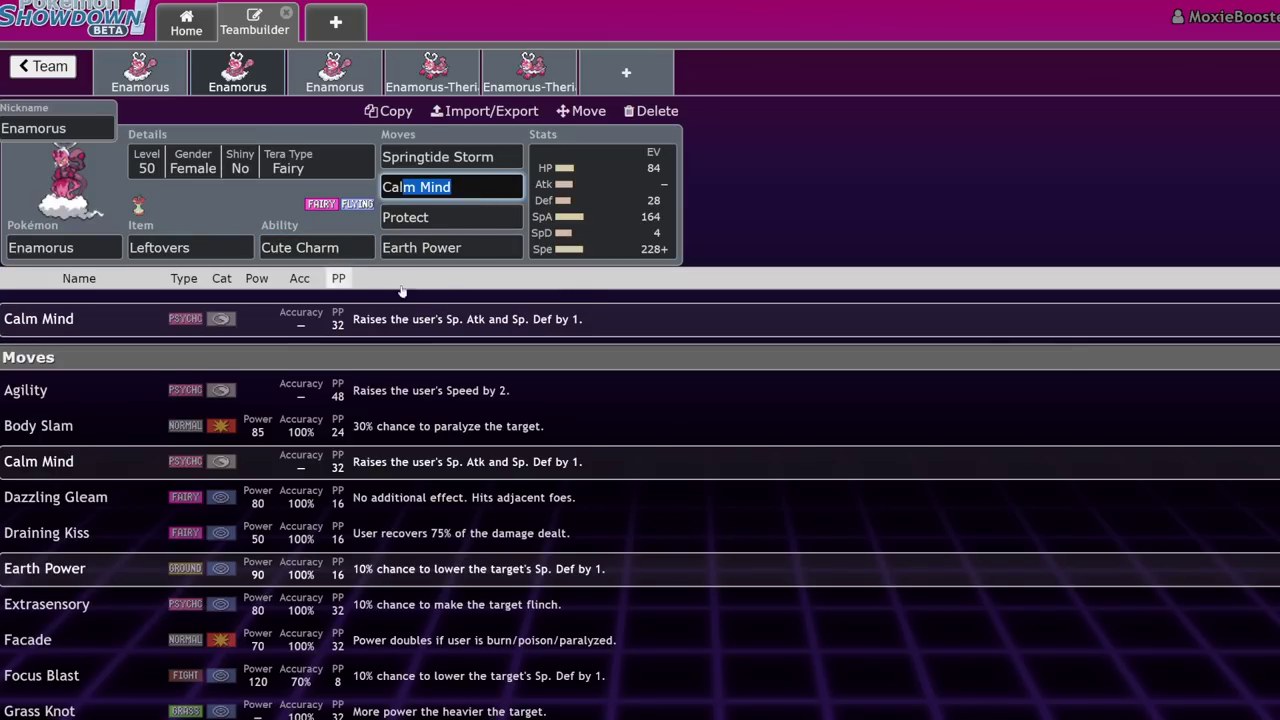
{"action": "left_click", "coordinate": [636, 212]}
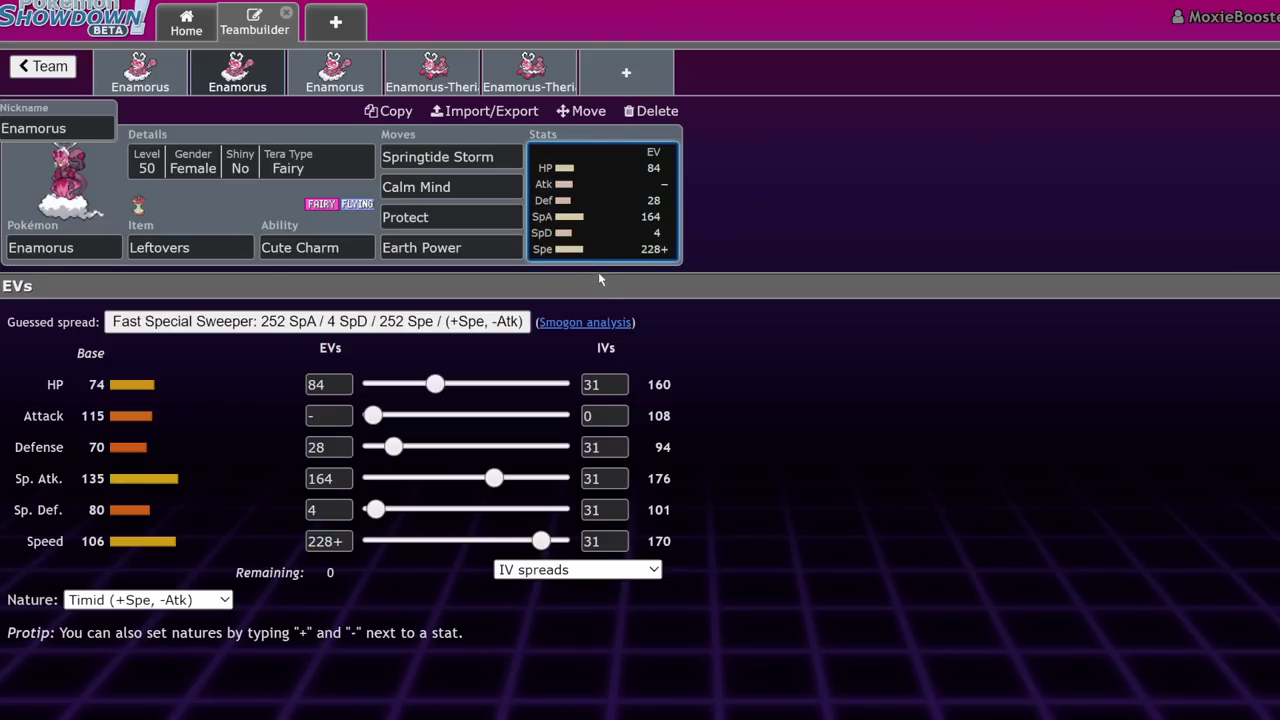
{"action": "left_click", "coordinate": [441, 189]}
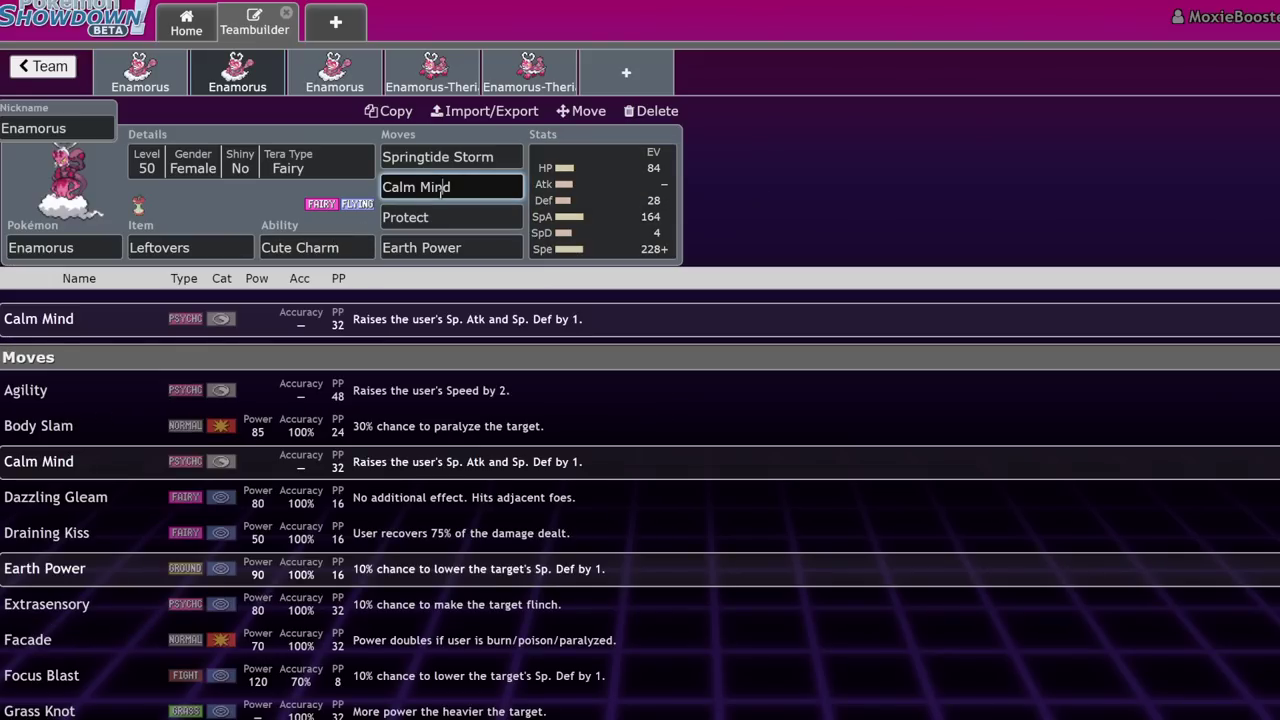
{"action": "left_click", "coordinate": [590, 227]}
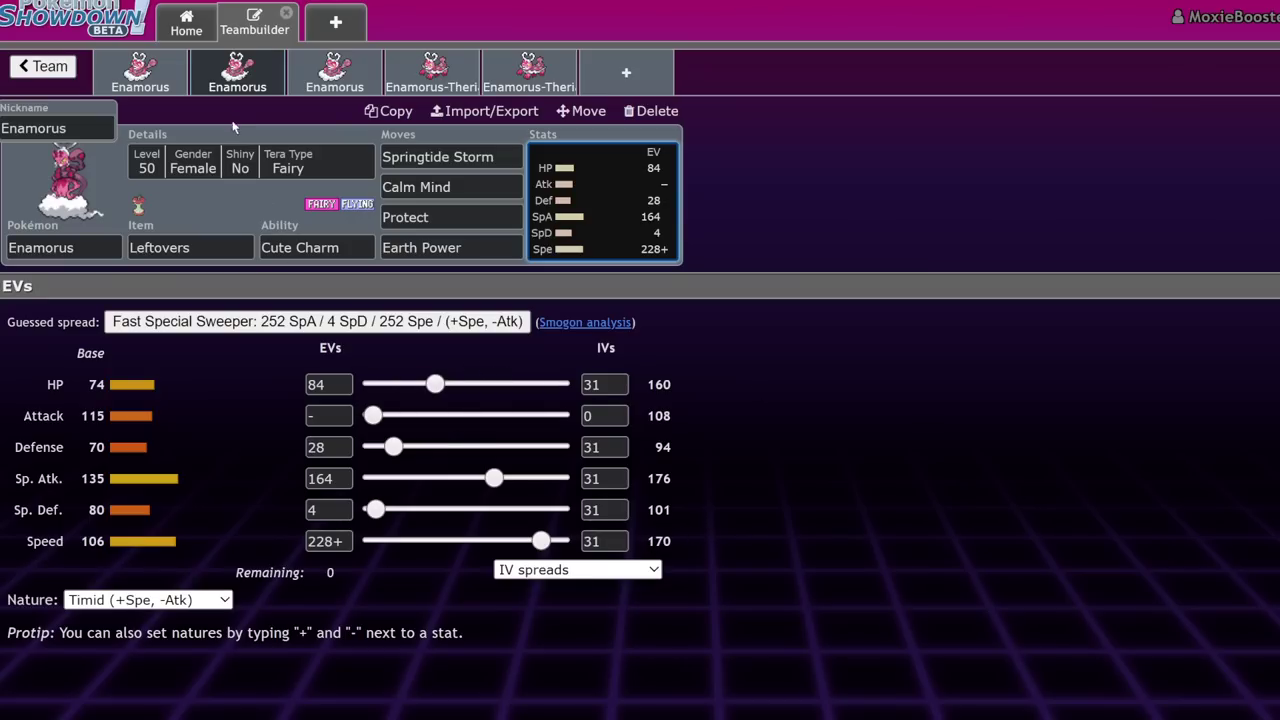
- Compare the EV spreads of the Contrary and Cute Charm Enamorus sets and check the Cute Charm set's Springtide Storm move
{"action": "left_click", "coordinate": [168, 84]}
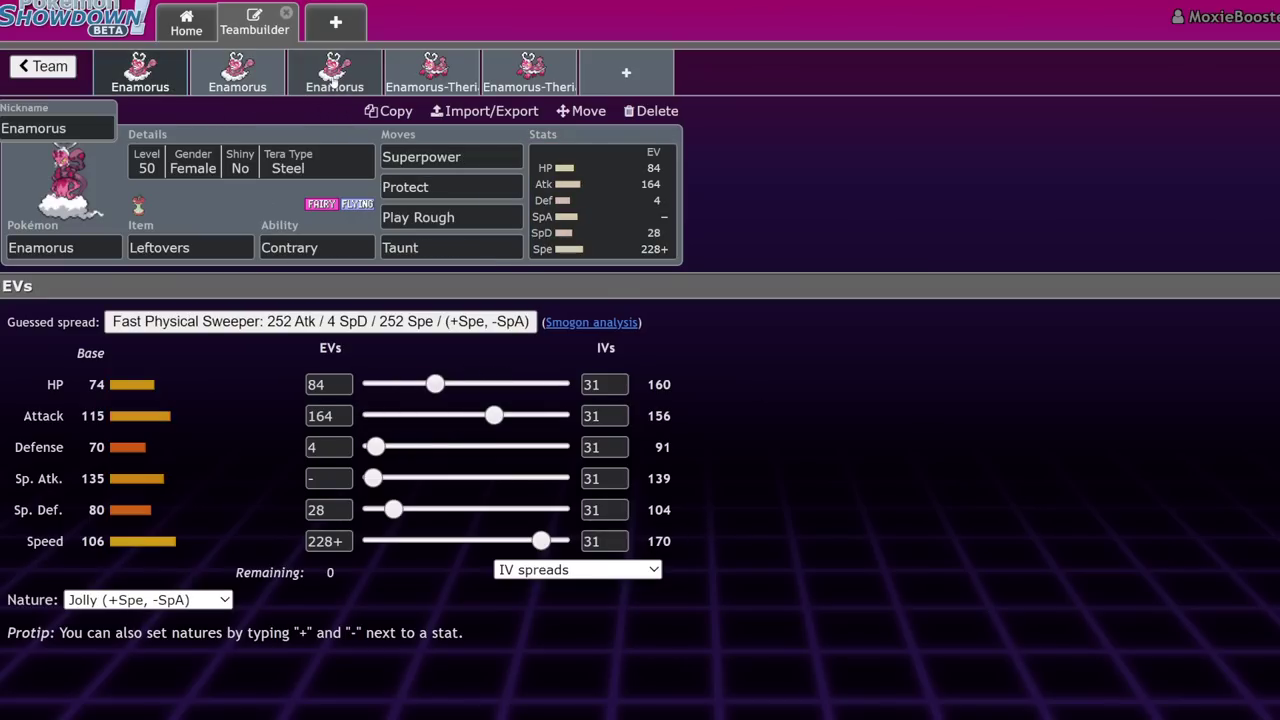
{"action": "left_click", "coordinate": [237, 75]}
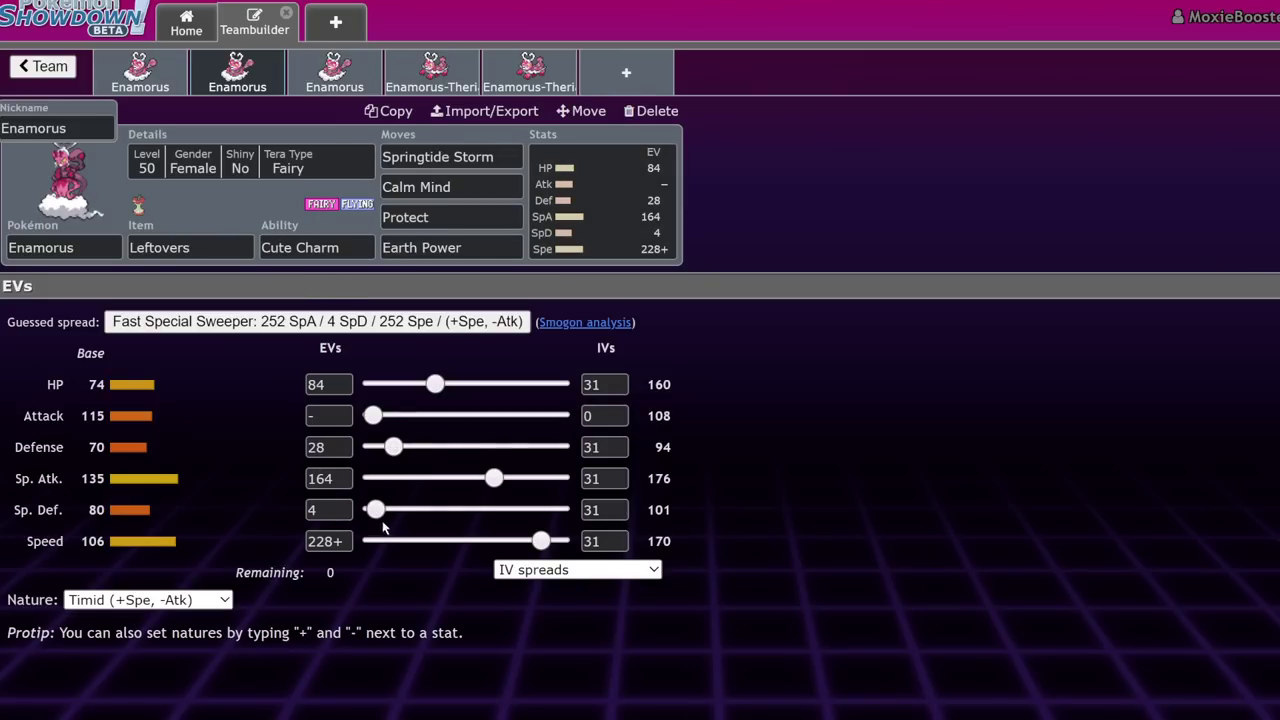
{"action": "left_click", "coordinate": [462, 189]}
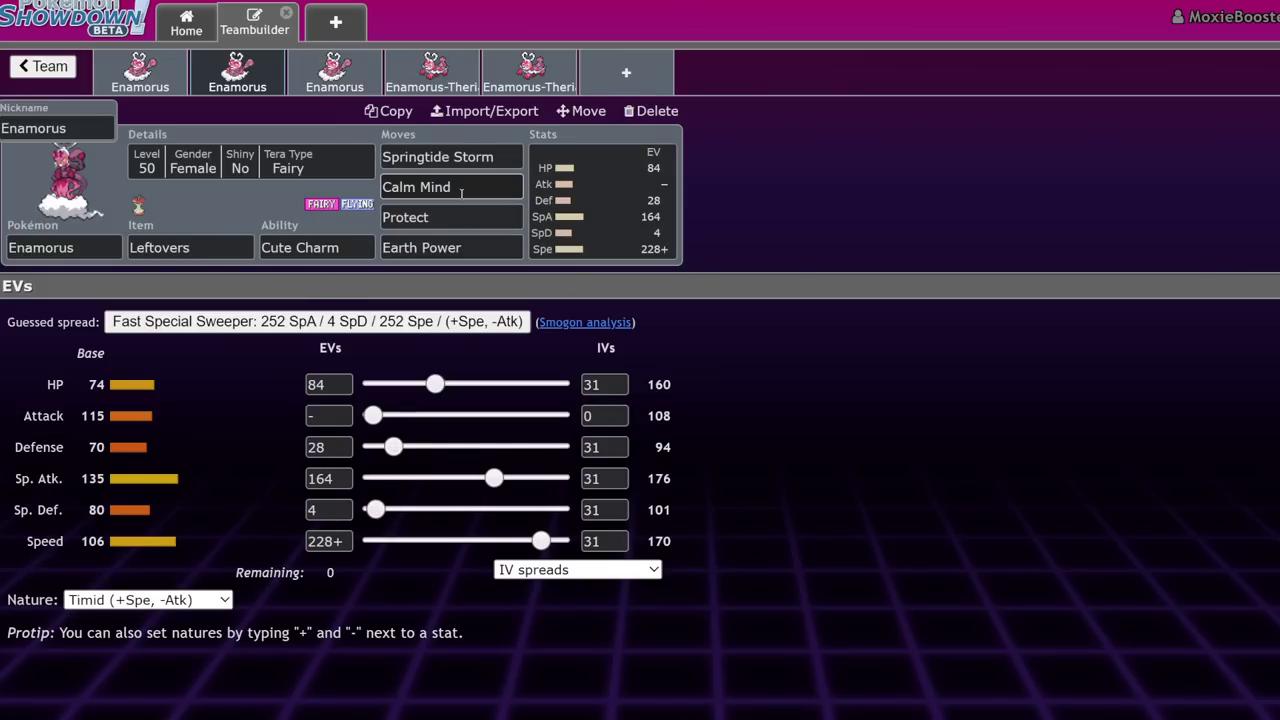
{"action": "left_click", "coordinate": [490, 145]}
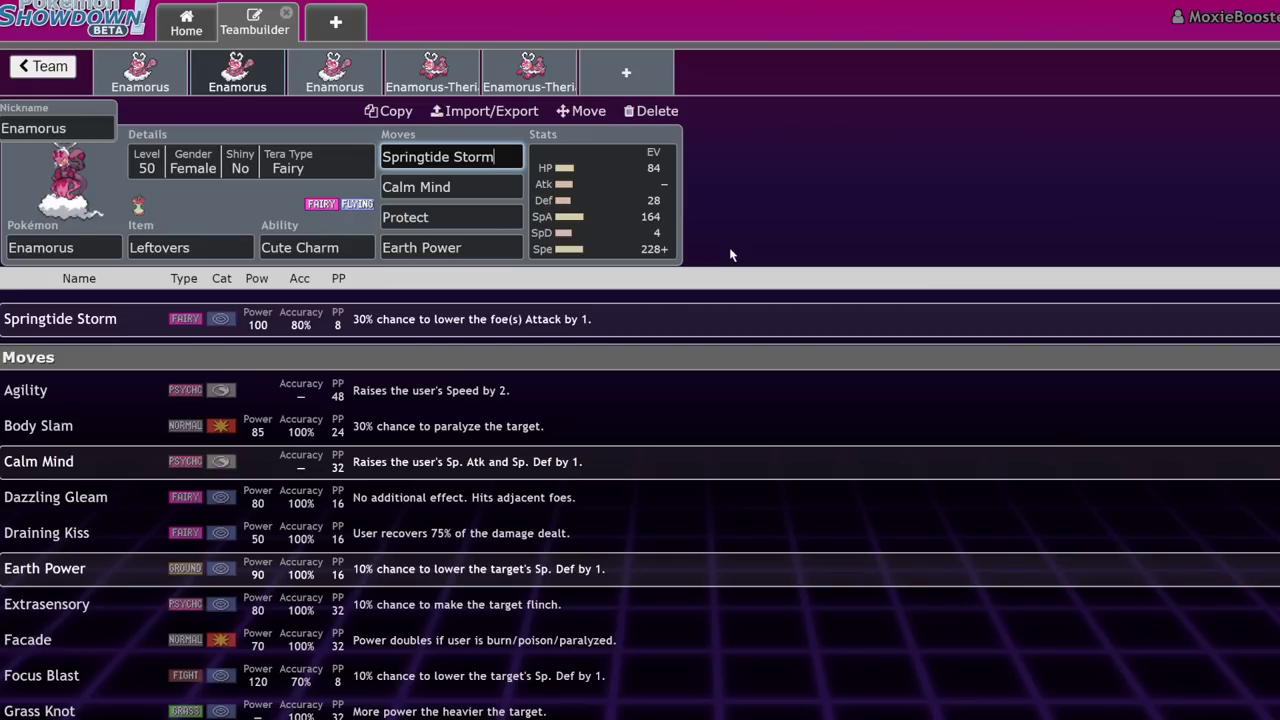
{"action": "left_click", "coordinate": [641, 213]}
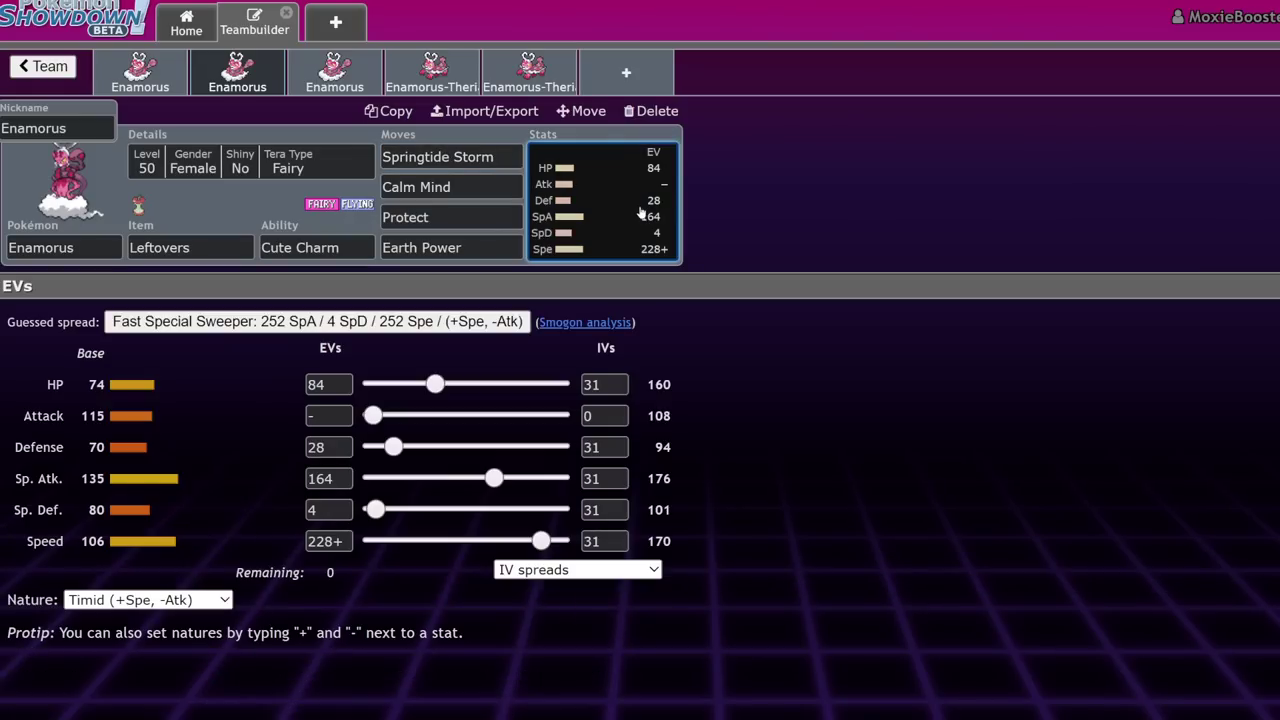
- Review Springtide Storm, Calm Mind and Earth Power on the Cute Charm Enamorus alongside its EV spread
{"action": "left_click", "coordinate": [449, 157]}
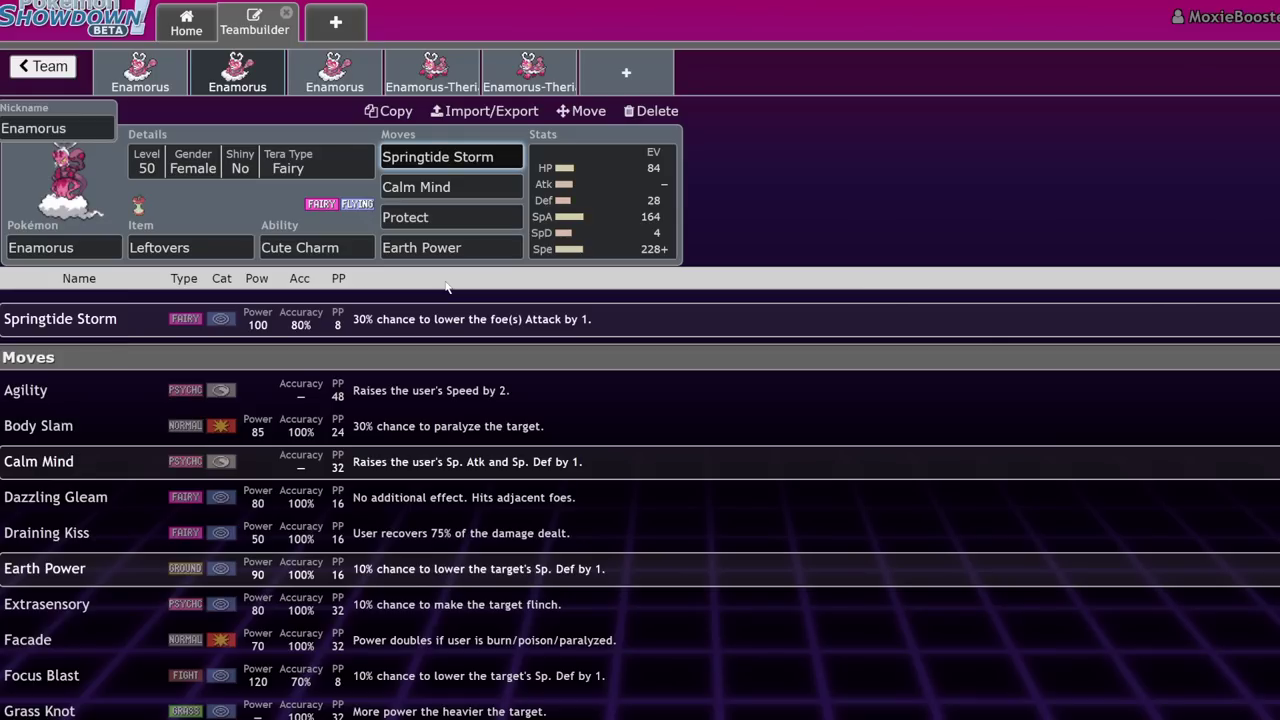
{"action": "left_click", "coordinate": [640, 214]}
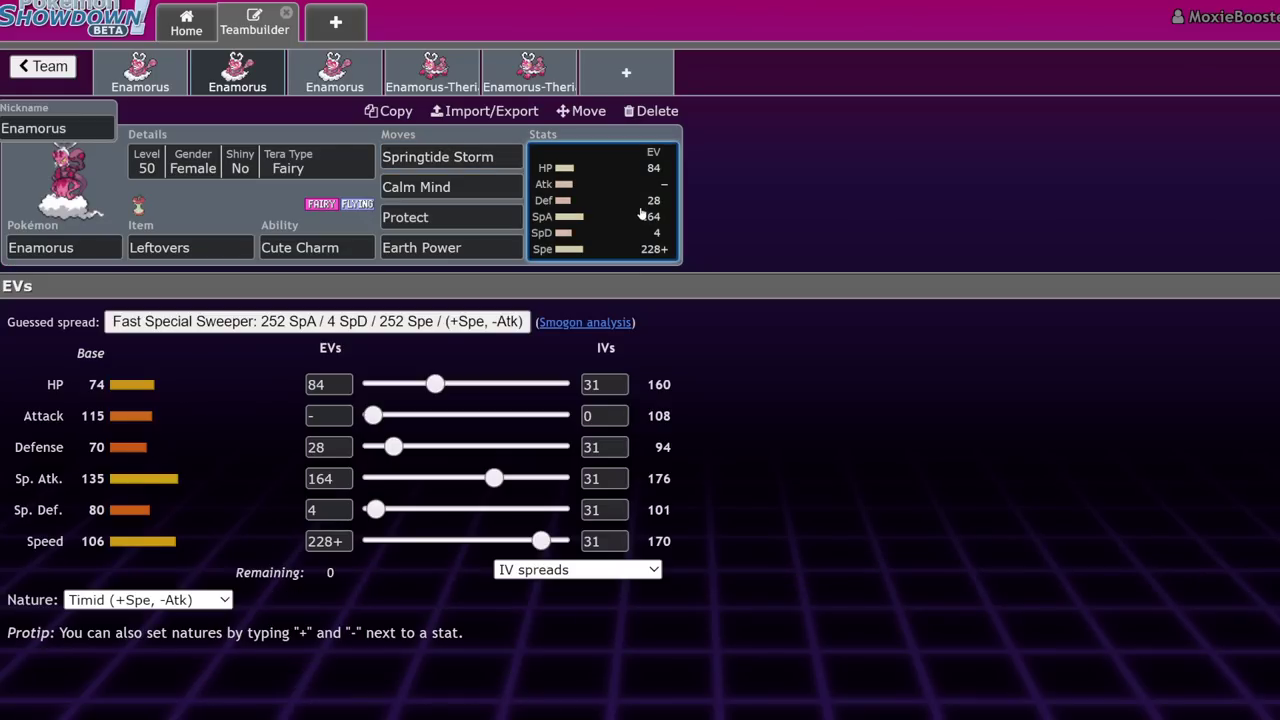
{"action": "left_click", "coordinate": [469, 189]}
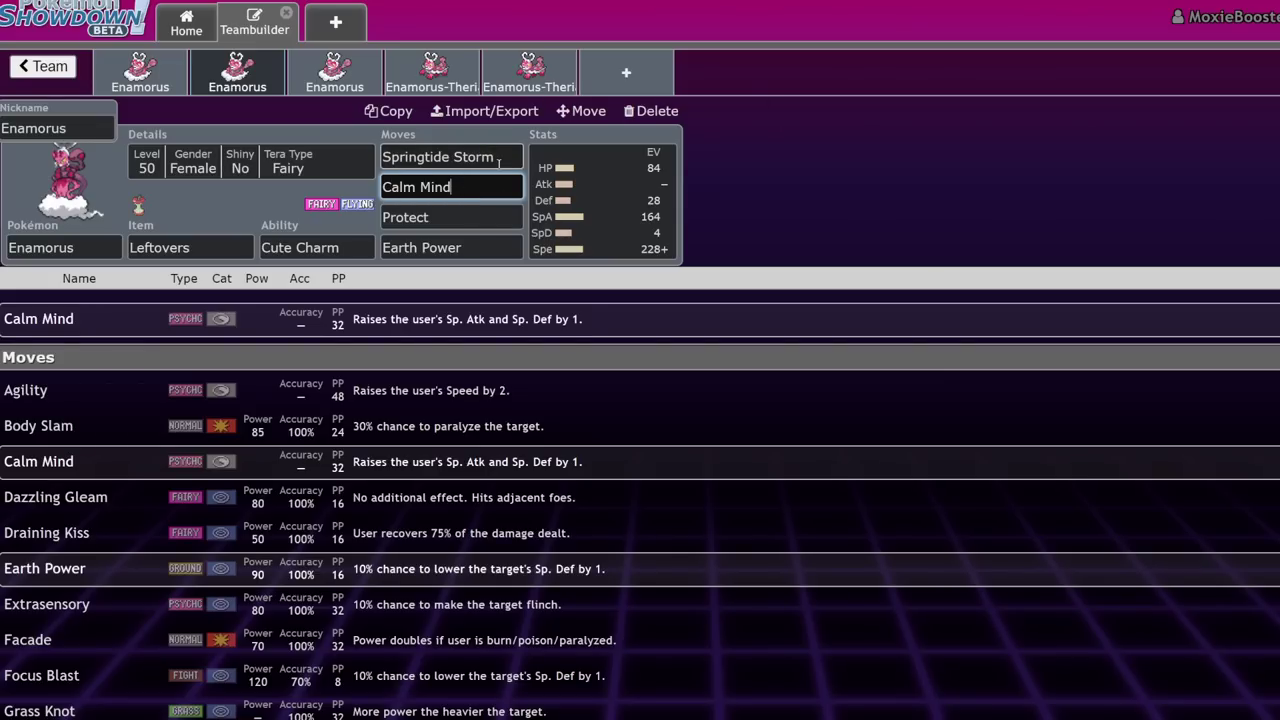
{"action": "left_click", "coordinate": [615, 205]}
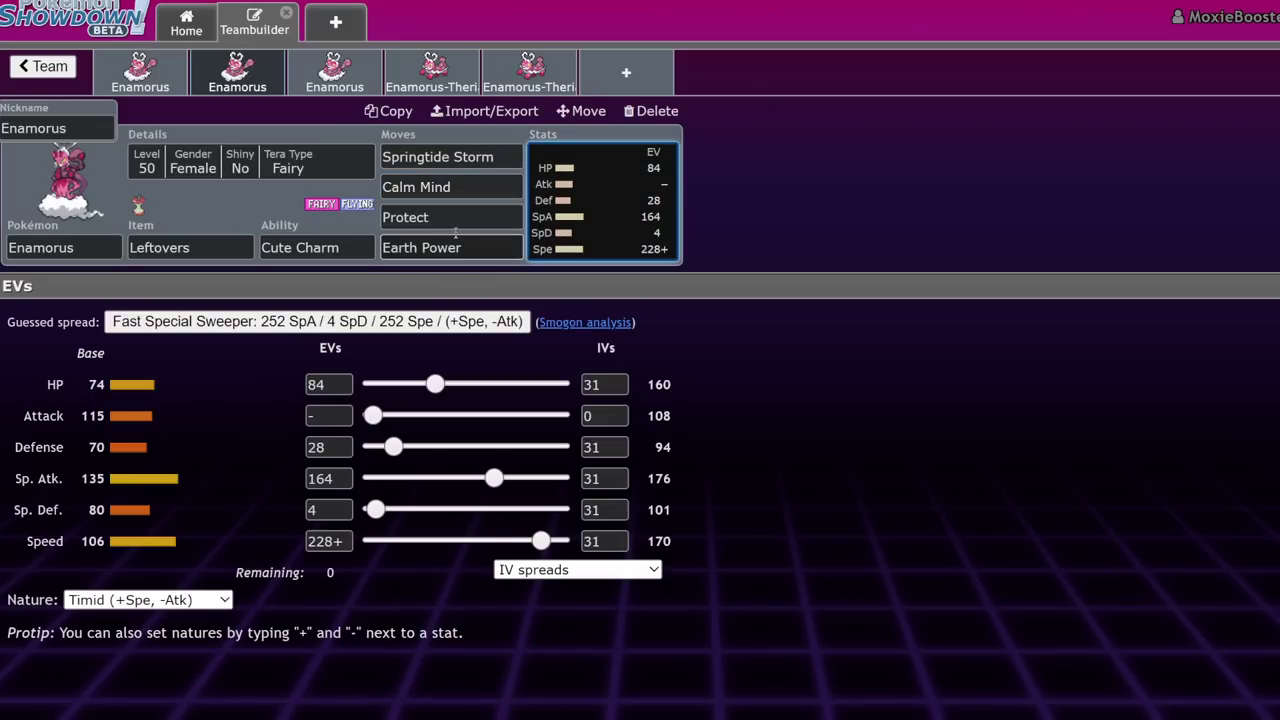
{"action": "left_click", "coordinate": [494, 158]}
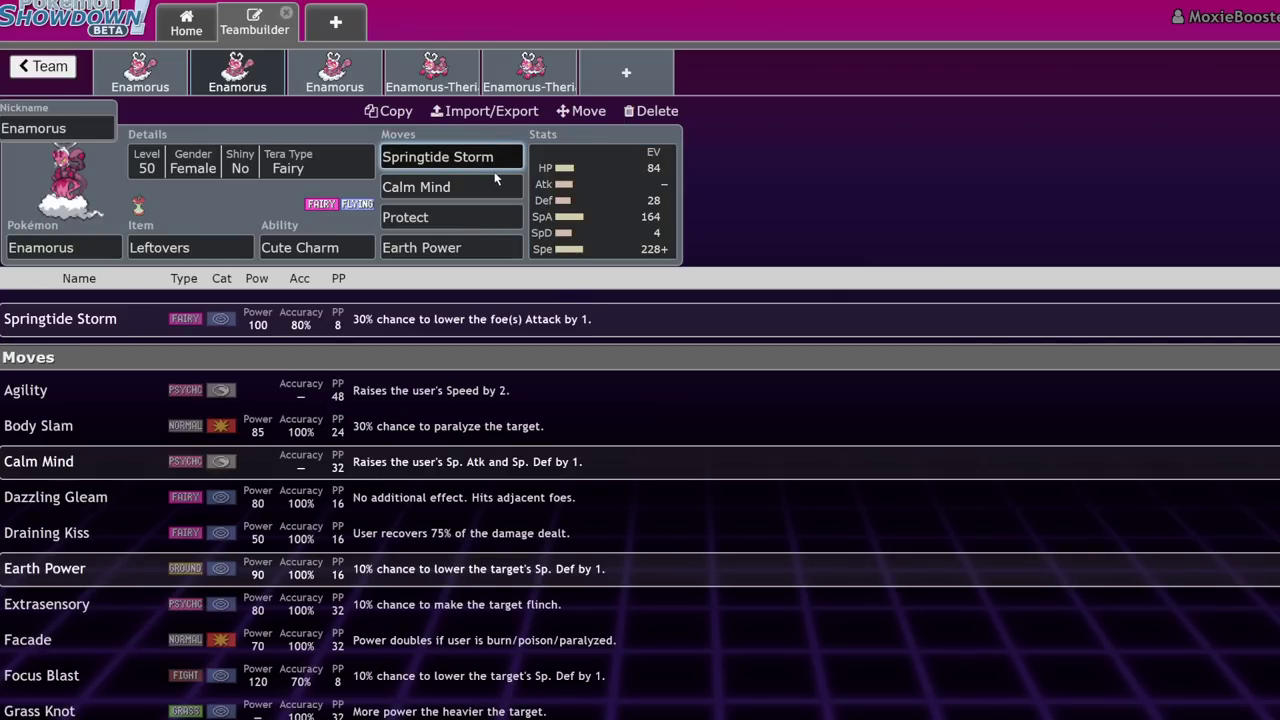
{"action": "left_click", "coordinate": [490, 248]}
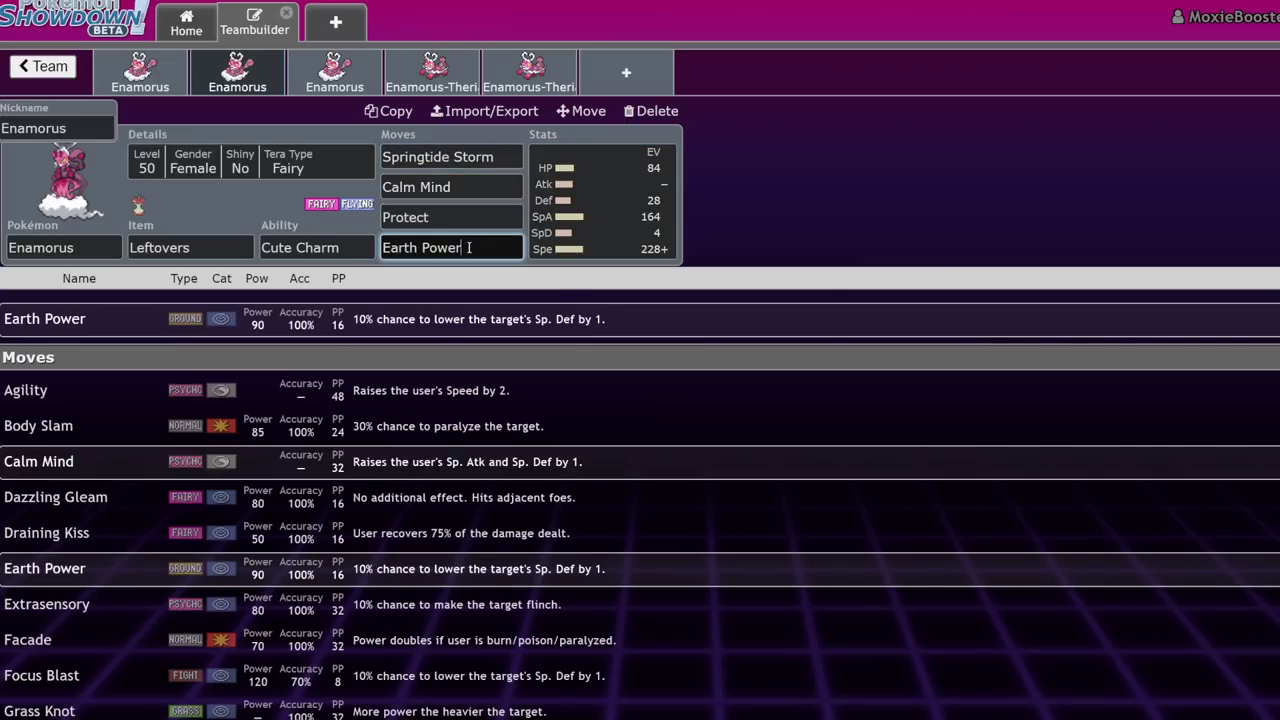
{"action": "left_click", "coordinate": [609, 238]}
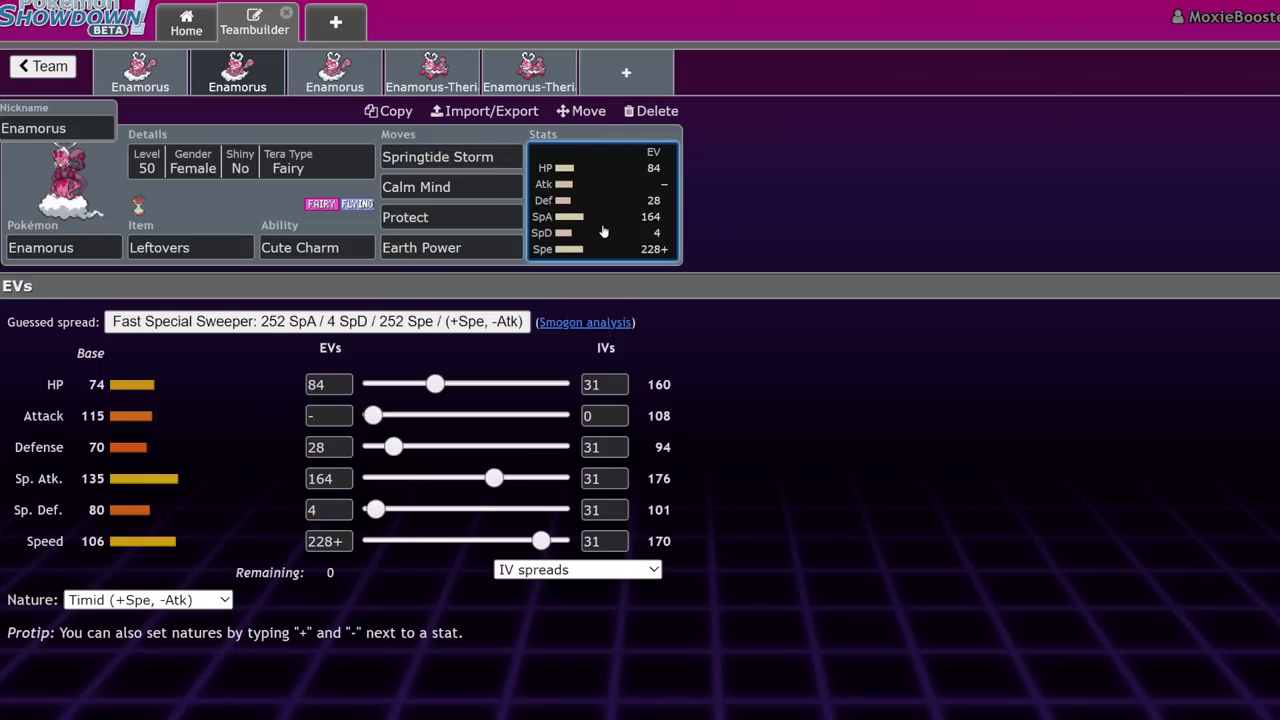
{"action": "left_click", "coordinate": [462, 248]}
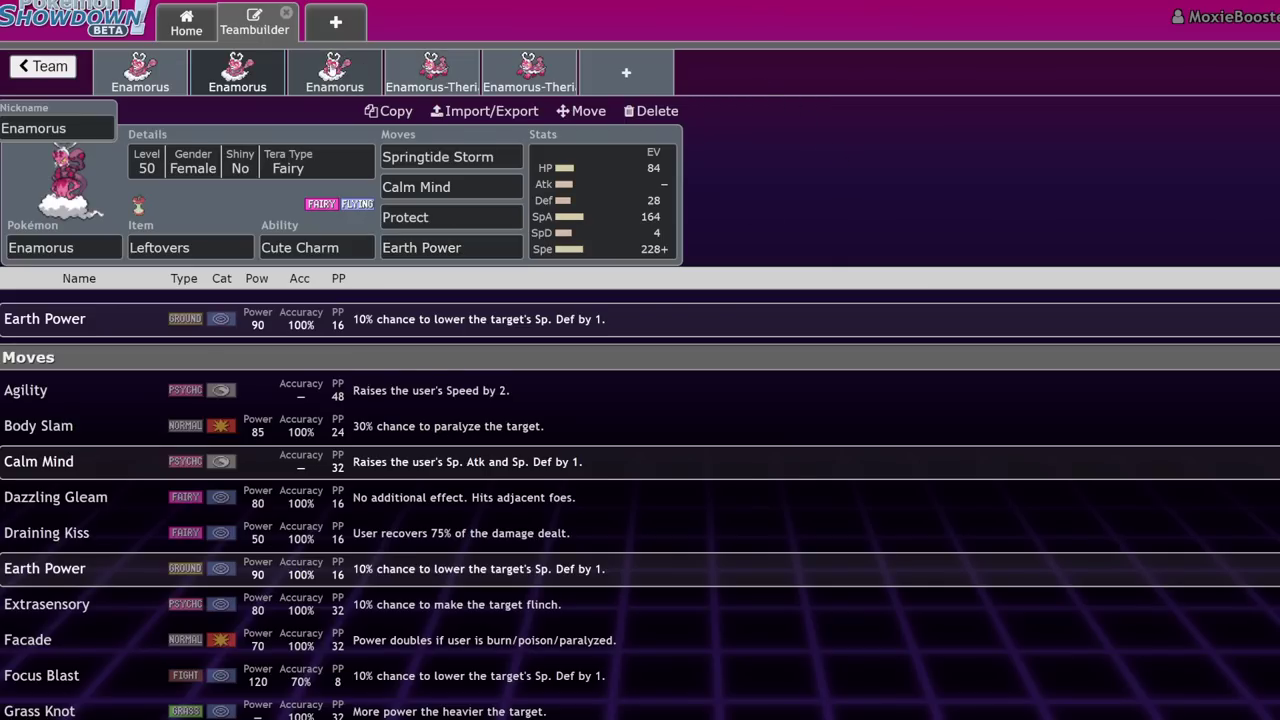
- Add Grass Knot as the fourth move of the Choice Specs Enamorus
{"action": "left_click", "coordinate": [335, 72]}
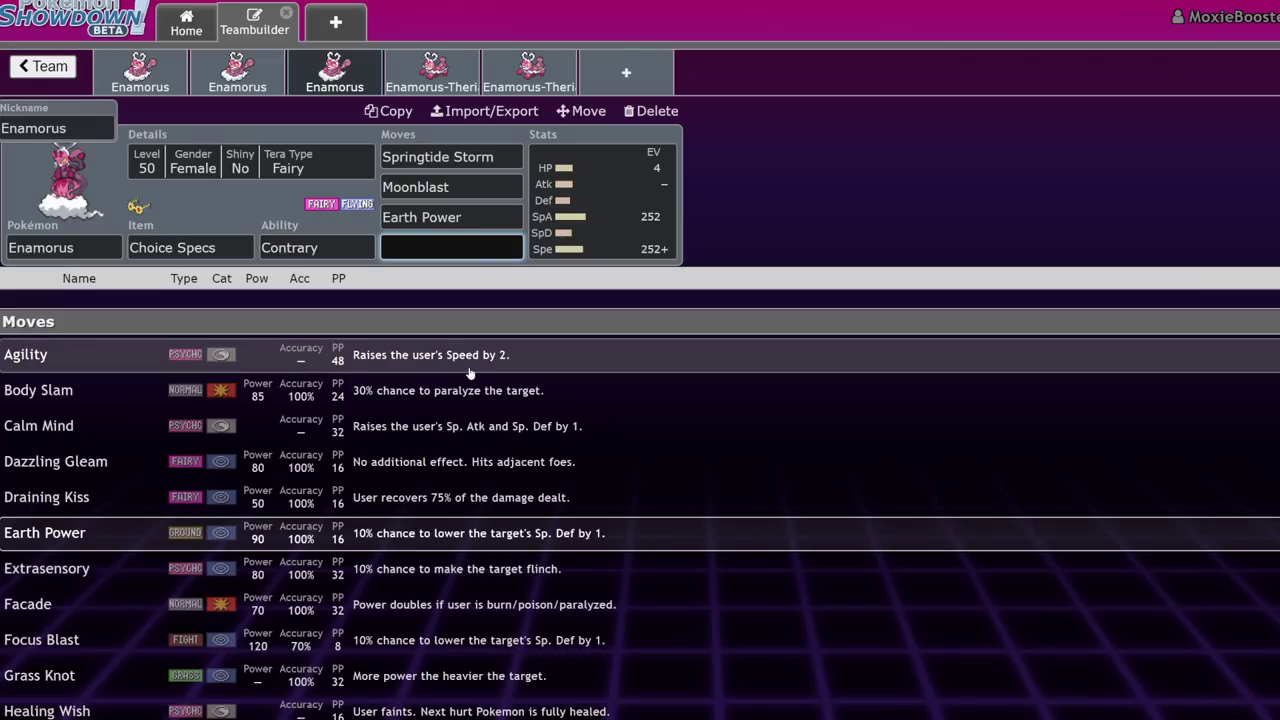
{"action": "scroll", "coordinate": [157, 549], "scroll_direction": "down", "scroll_amount": 1}
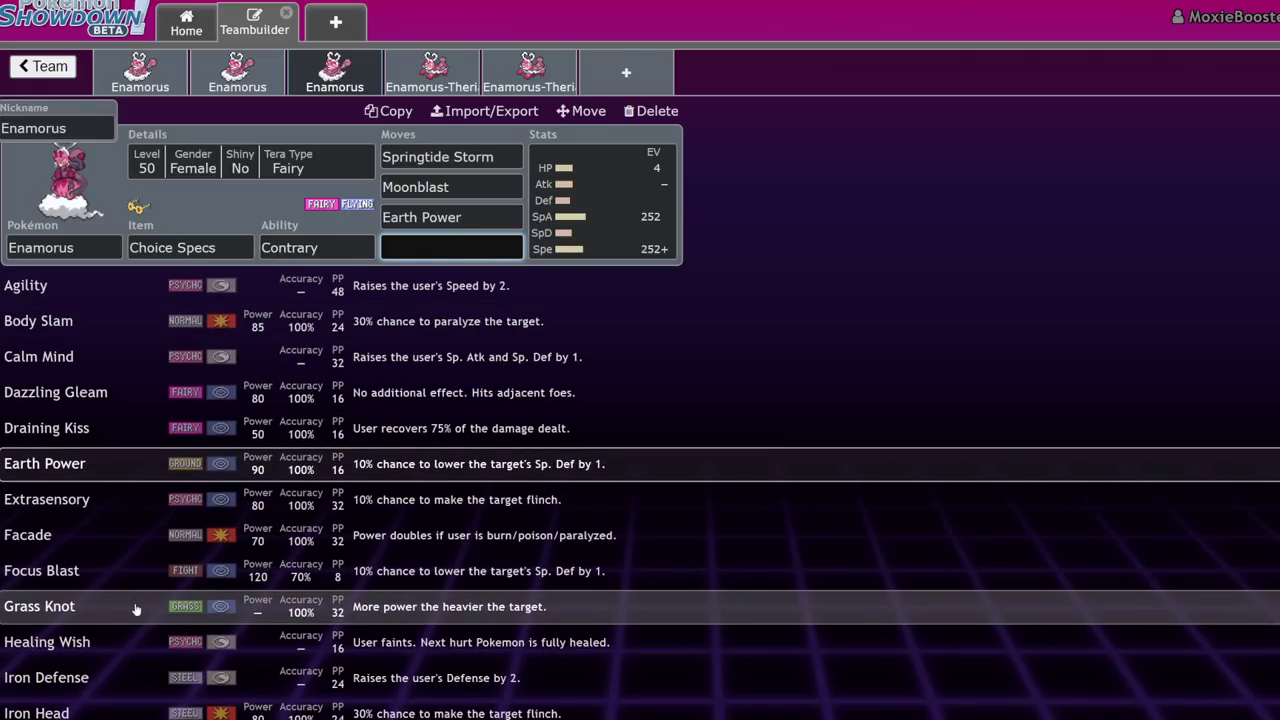
{"action": "left_click", "coordinate": [143, 606]}
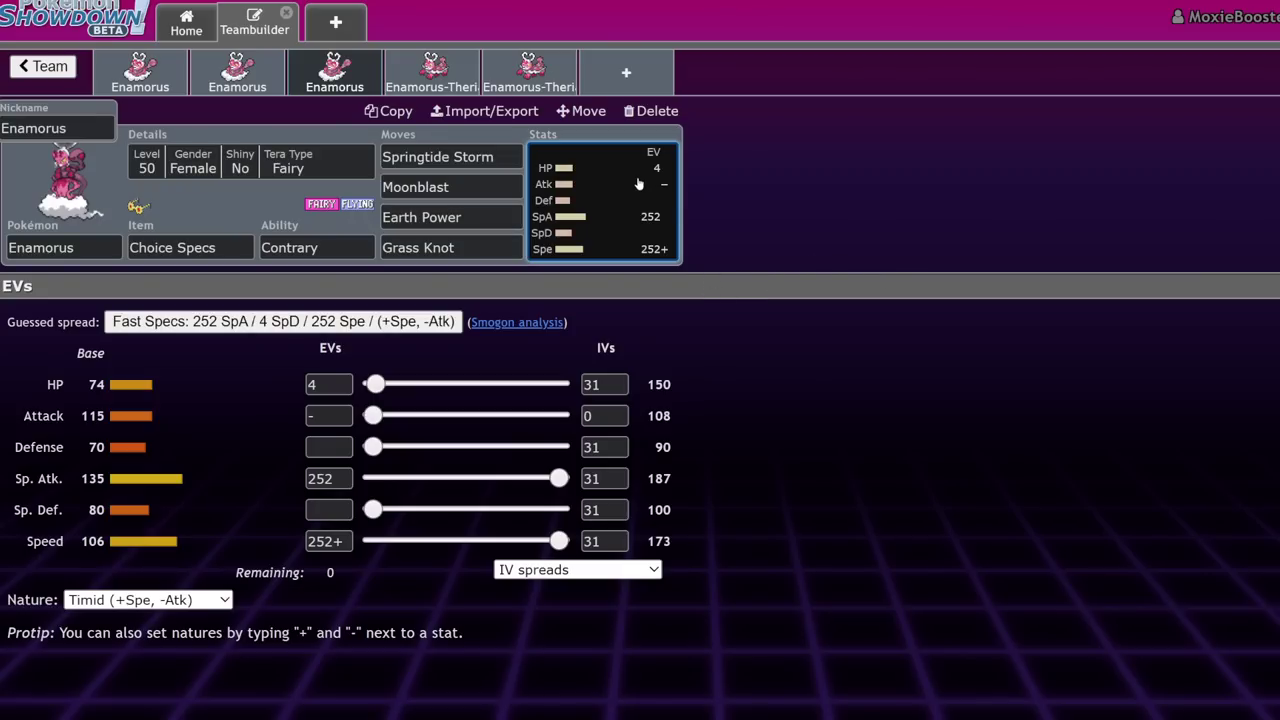
- Compare the Springtide Storm slot of the Choice Specs Enamorus with that of the Cute Charm Leftovers set
{"action": "left_click", "coordinate": [517, 160]}
{"action": "left_click", "coordinate": [237, 72]}
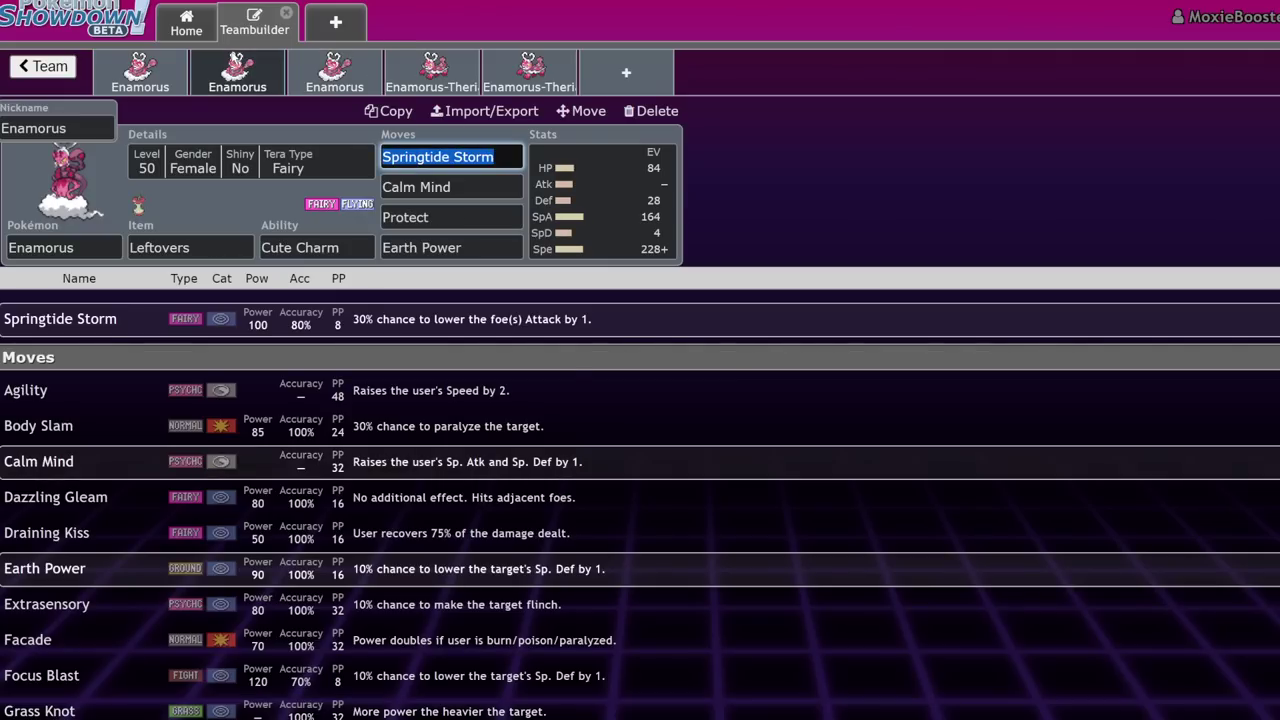
{"action": "left_click", "coordinate": [335, 78]}
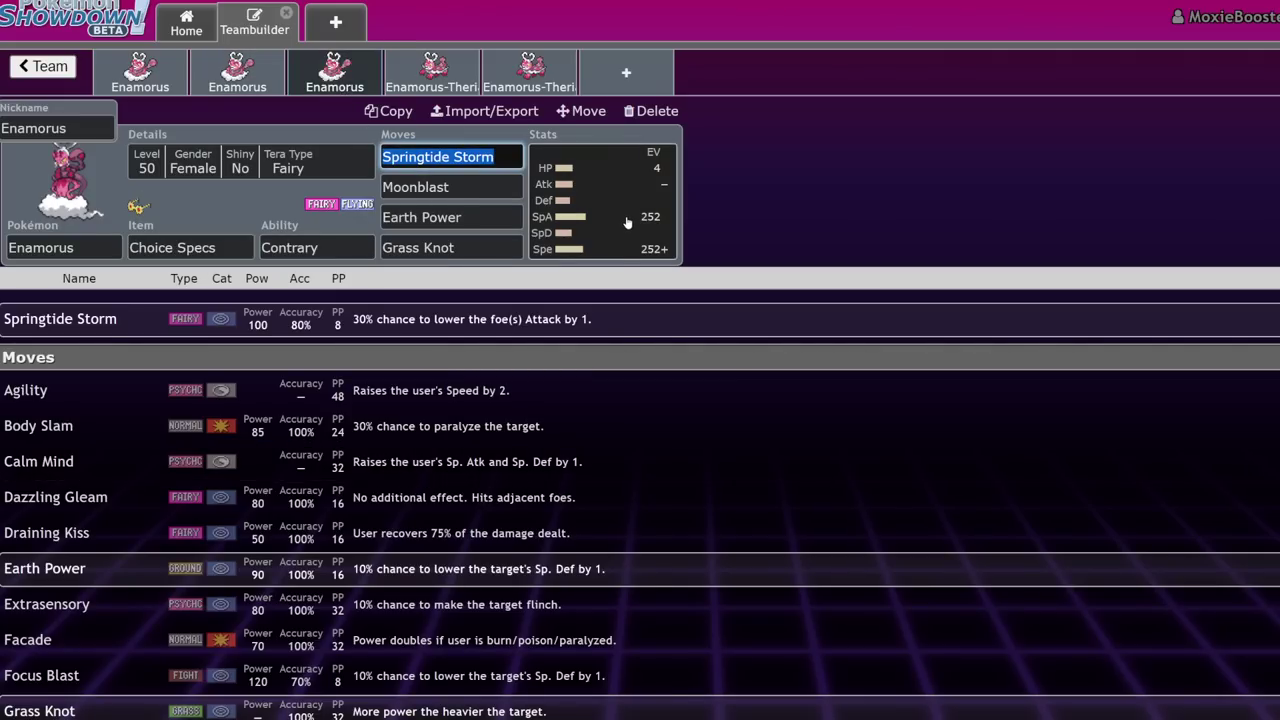
- Open the Thundurus set from the Box 674 overview and give it Eerie Impulse as its first move
{"action": "left_click", "coordinate": [36, 65]}
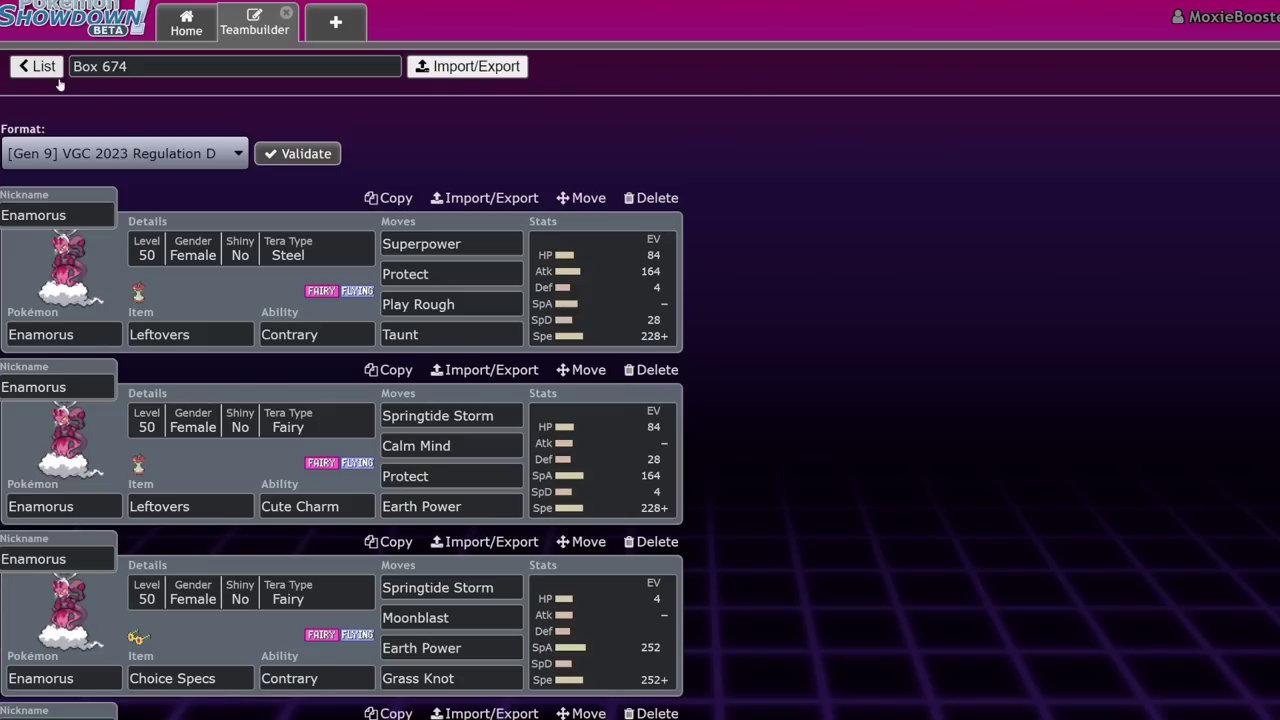
{"action": "scroll", "coordinate": [490, 362], "scroll_direction": "down", "scroll_amount": 8}
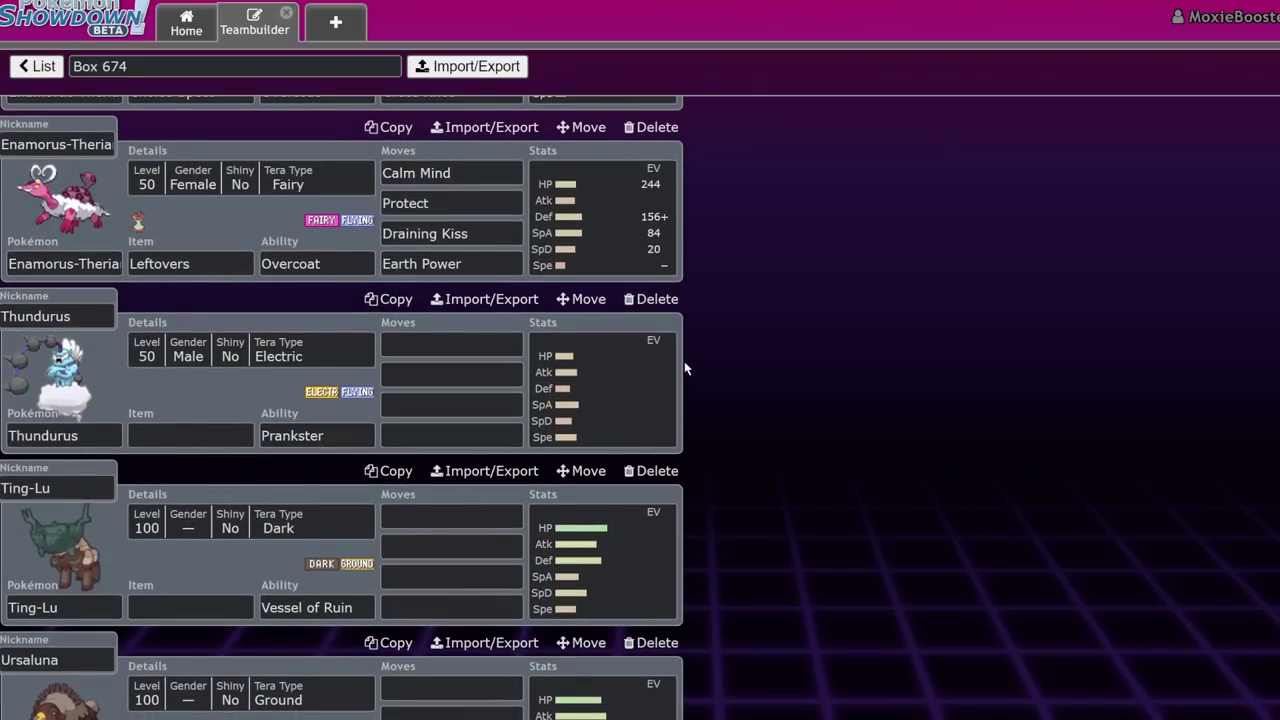
{"action": "left_click", "coordinate": [682, 361]}
{"action": "left_click", "coordinate": [464, 152]}
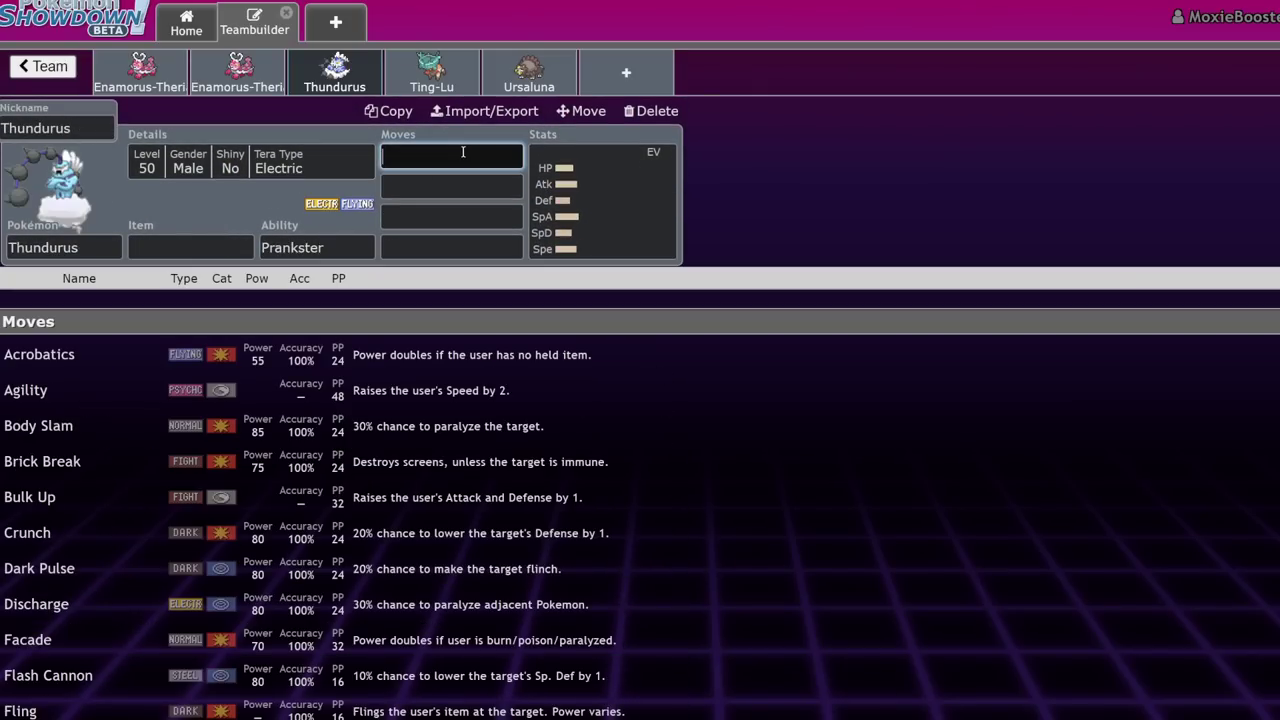
{"action": "type", "text": "erie"}
{"action": "key", "text": "Down"}
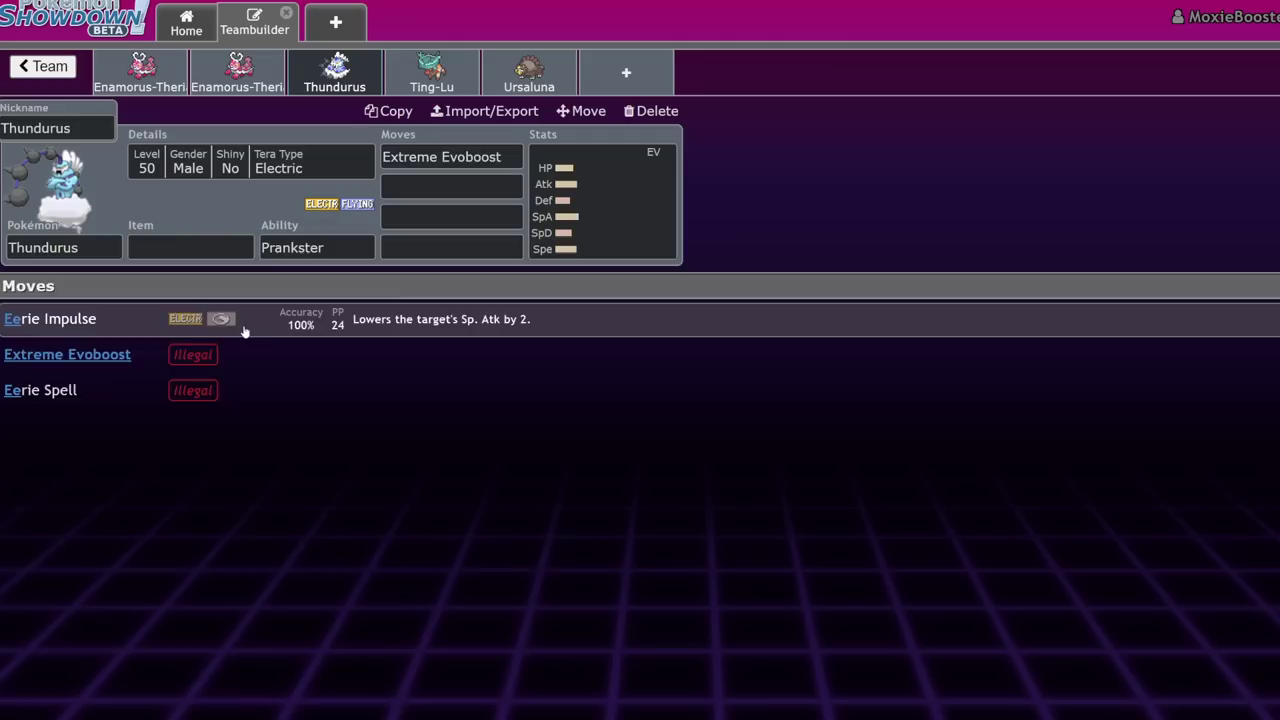
{"action": "left_click", "coordinate": [243, 323]}
- Give Thundurus the Covert Cloak as its held item
{"action": "left_click", "coordinate": [191, 253]}
{"action": "type", "text": "co"}
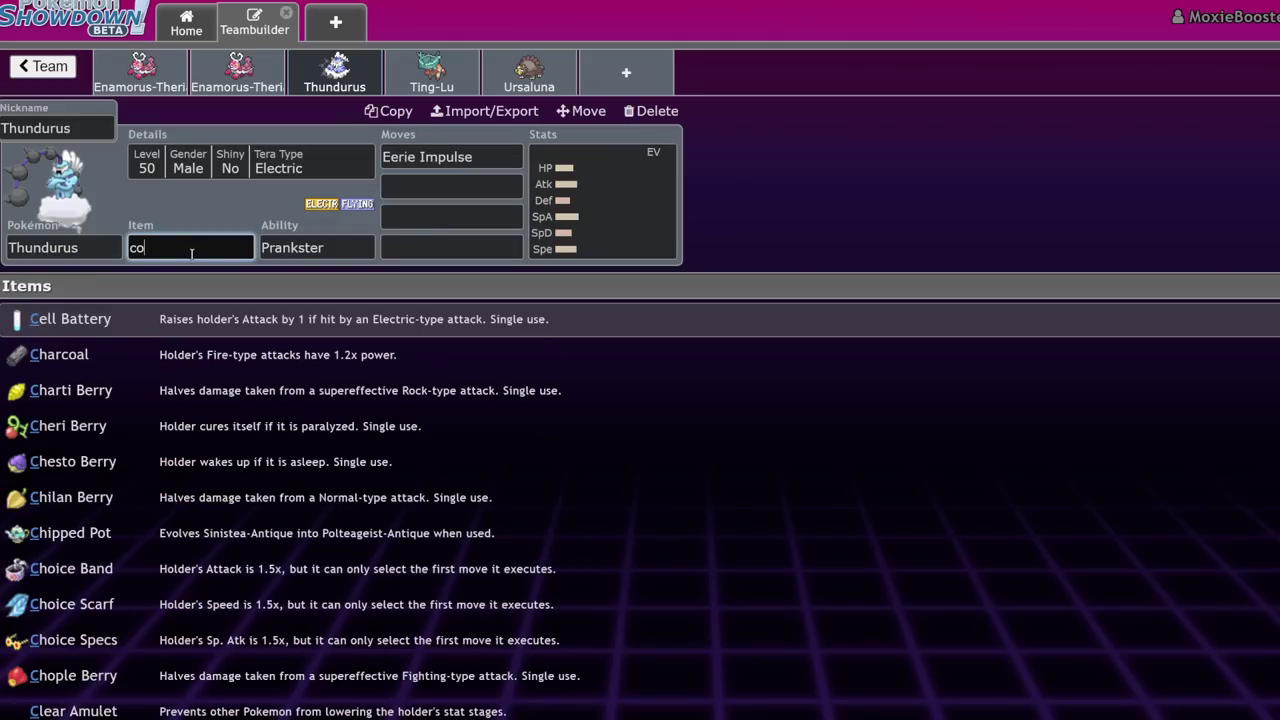
{"action": "type", "text": "vert"}
{"action": "key", "text": "Return"}
- Add Taunt and Thunder Wave as Thundurus's second and third moves
{"action": "left_click", "coordinate": [449, 180]}
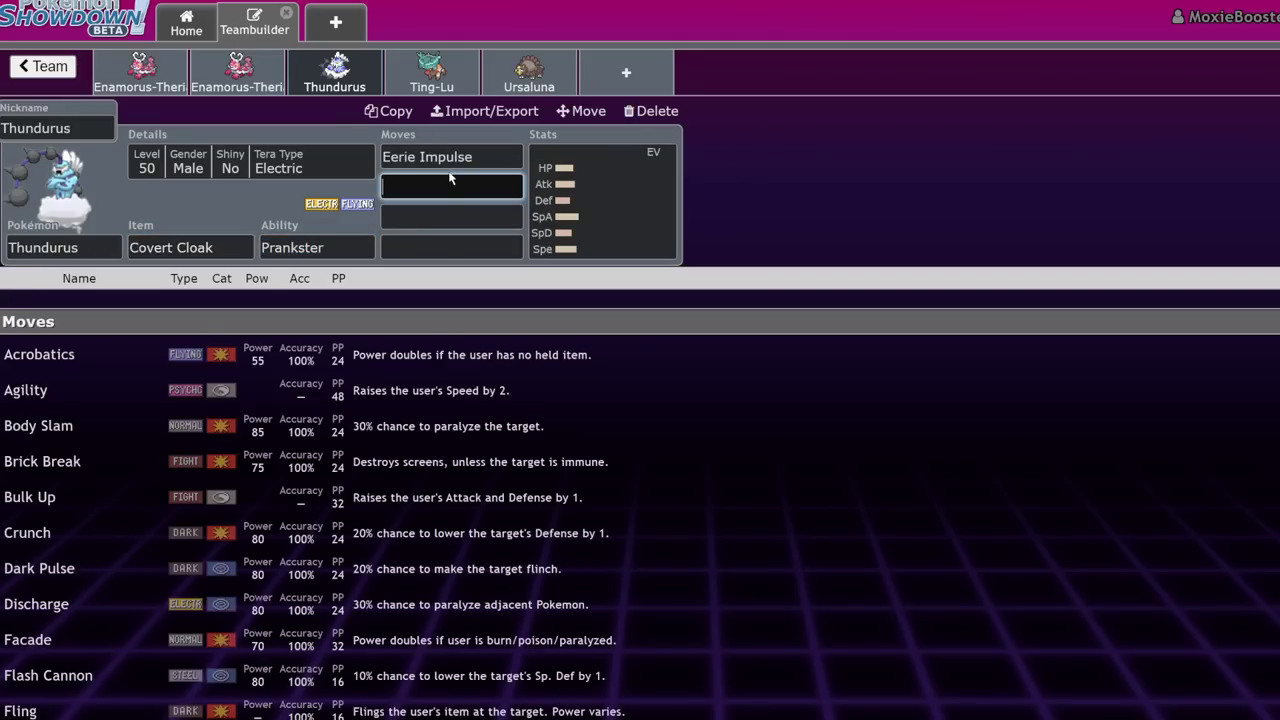
{"action": "type", "text": "taunt"}
{"action": "key", "text": "Return"}
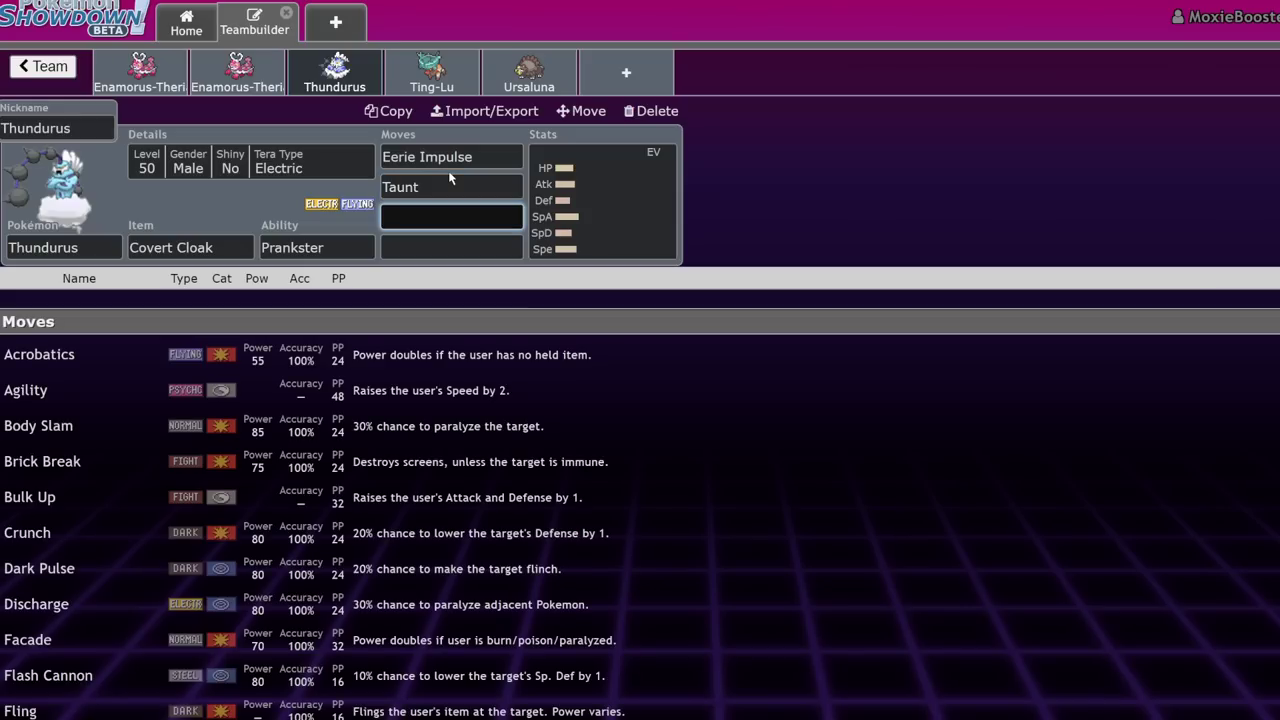
{"action": "type", "text": "thund"}
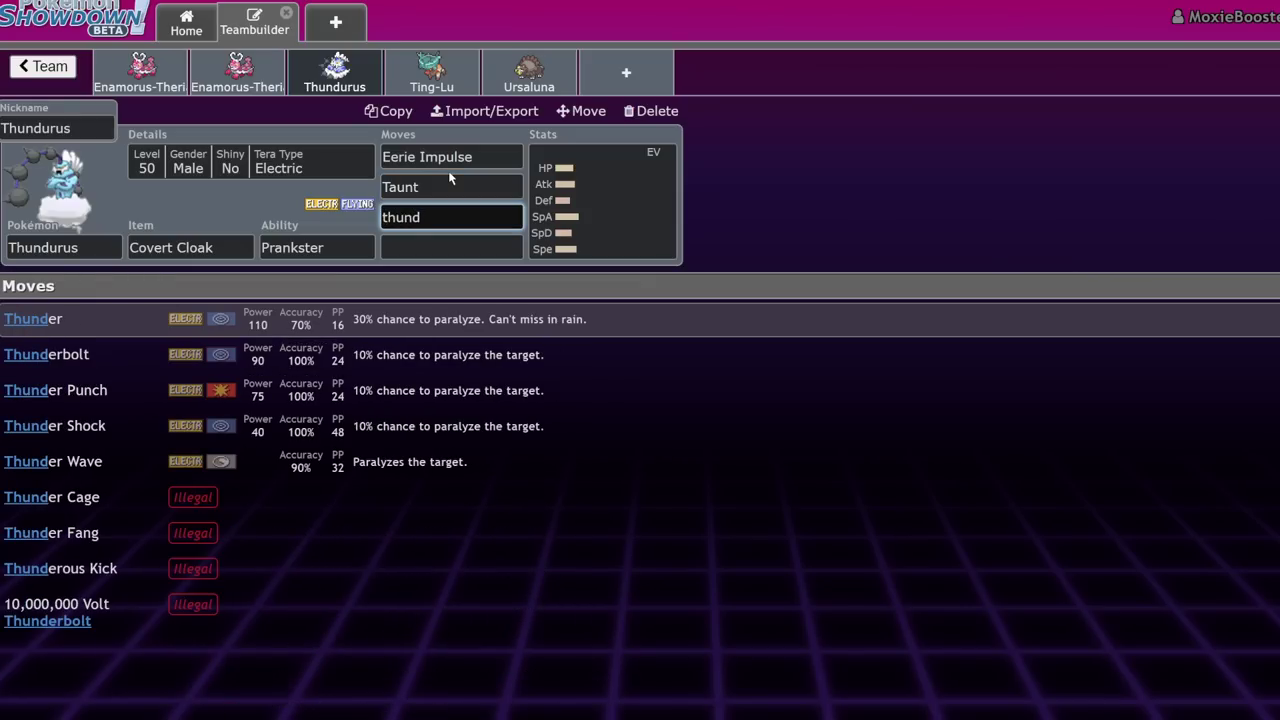
{"action": "left_click", "coordinate": [290, 474]}
- Set Thundurus's fourth move to Thunderbolt
{"action": "type", "text": "wild"}
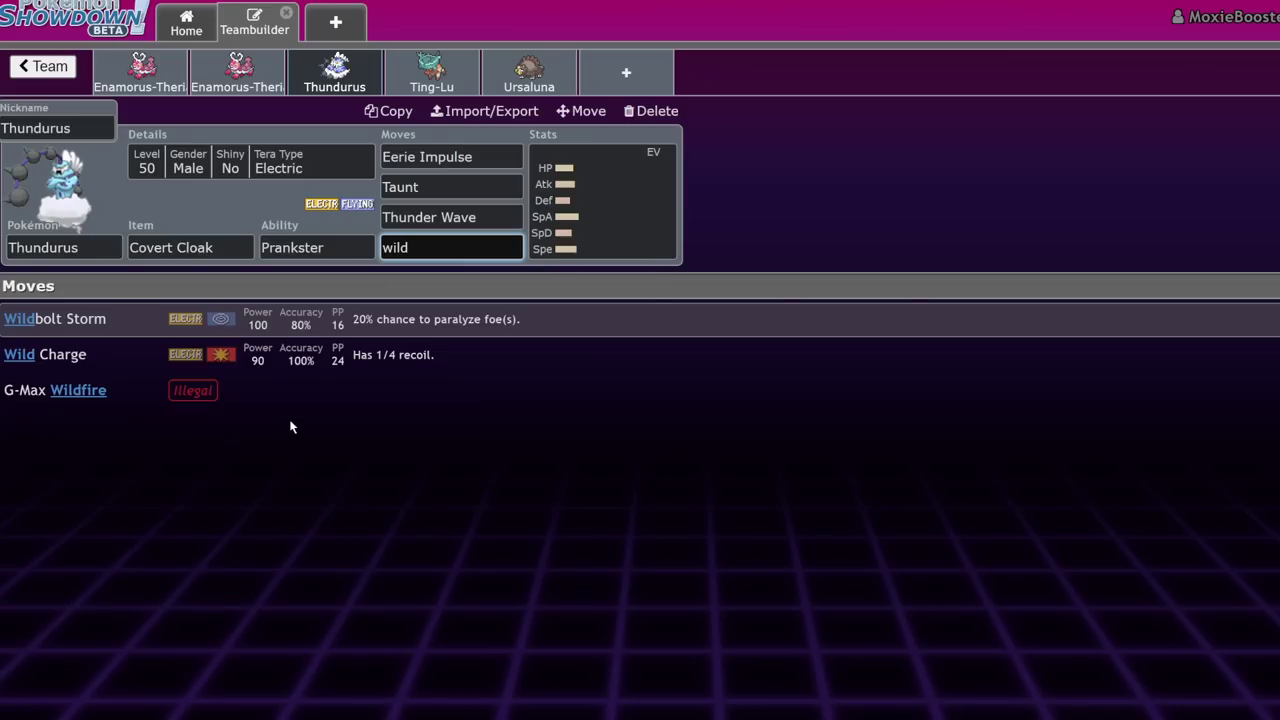
{"action": "key", "text": "ctrl+a"}
{"action": "type", "text": "thund"}
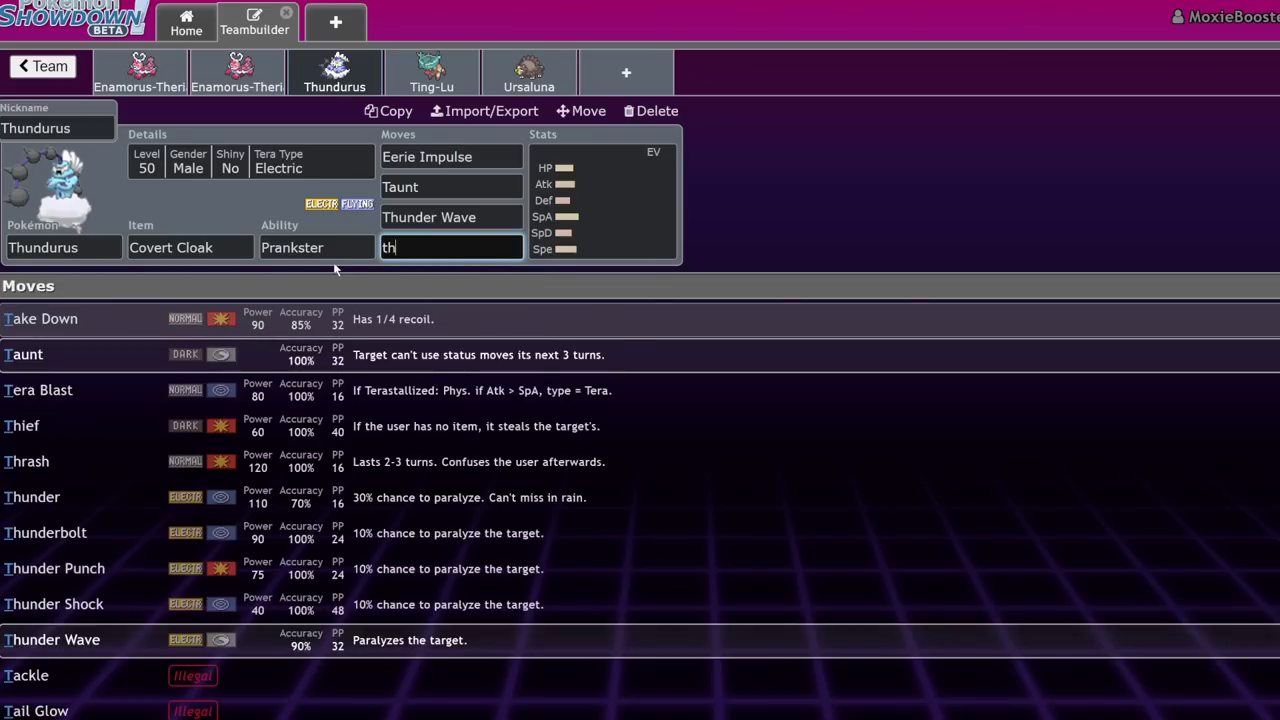
{"action": "left_click", "coordinate": [331, 354]}
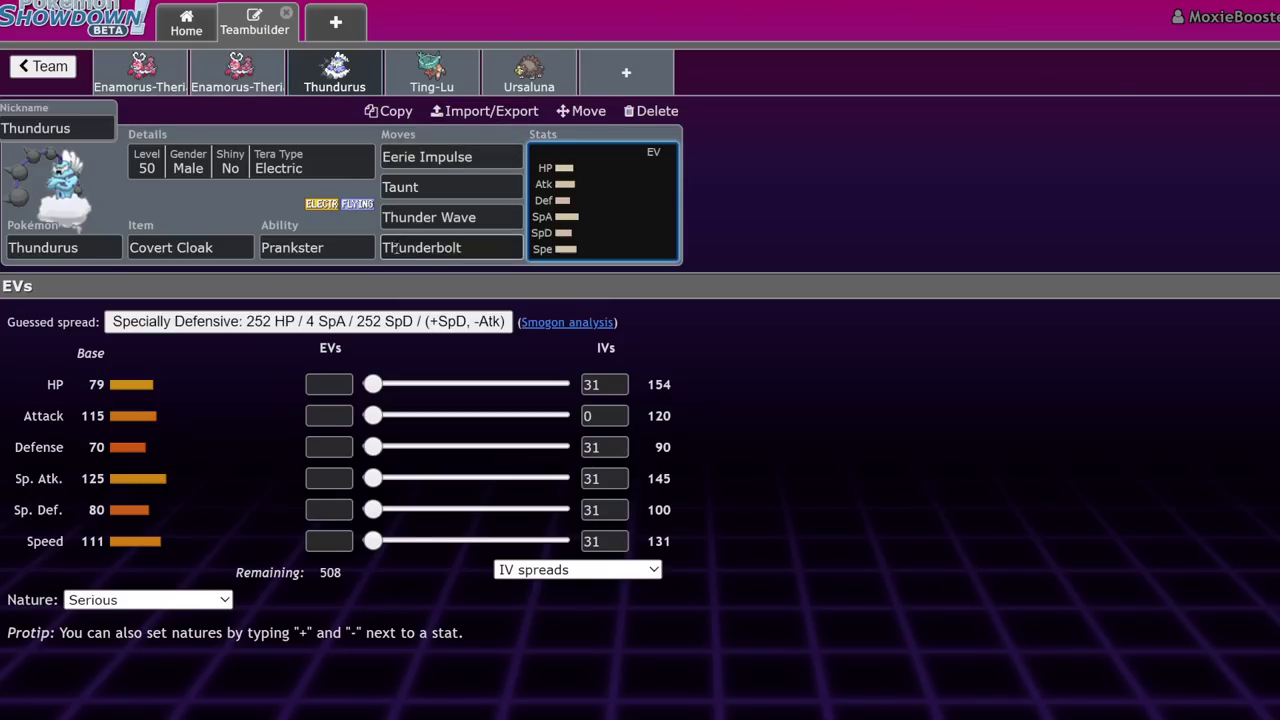
- Return to the Box 674 overview and open the EV spread of the Choice Specs Enamorus
{"action": "left_click", "coordinate": [45, 66]}
{"action": "scroll", "coordinate": [565, 335], "scroll_direction": "down", "scroll_amount": 3}
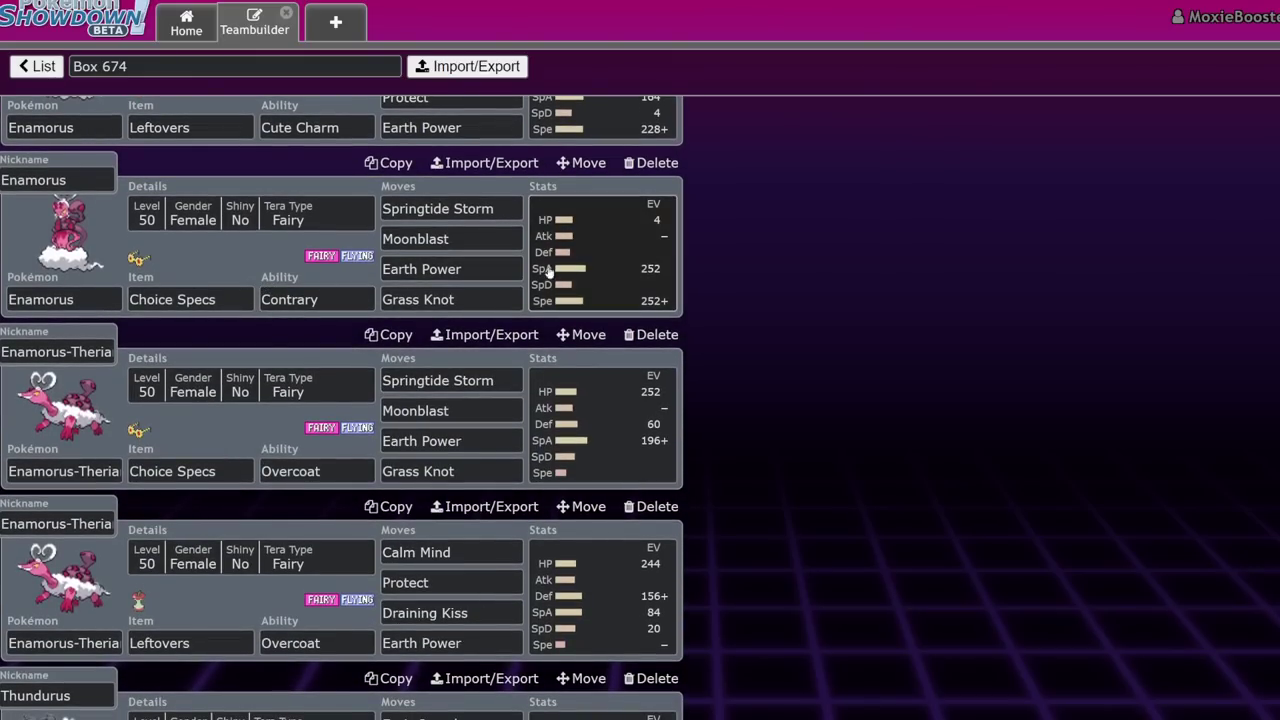
{"action": "left_click", "coordinate": [618, 252]}
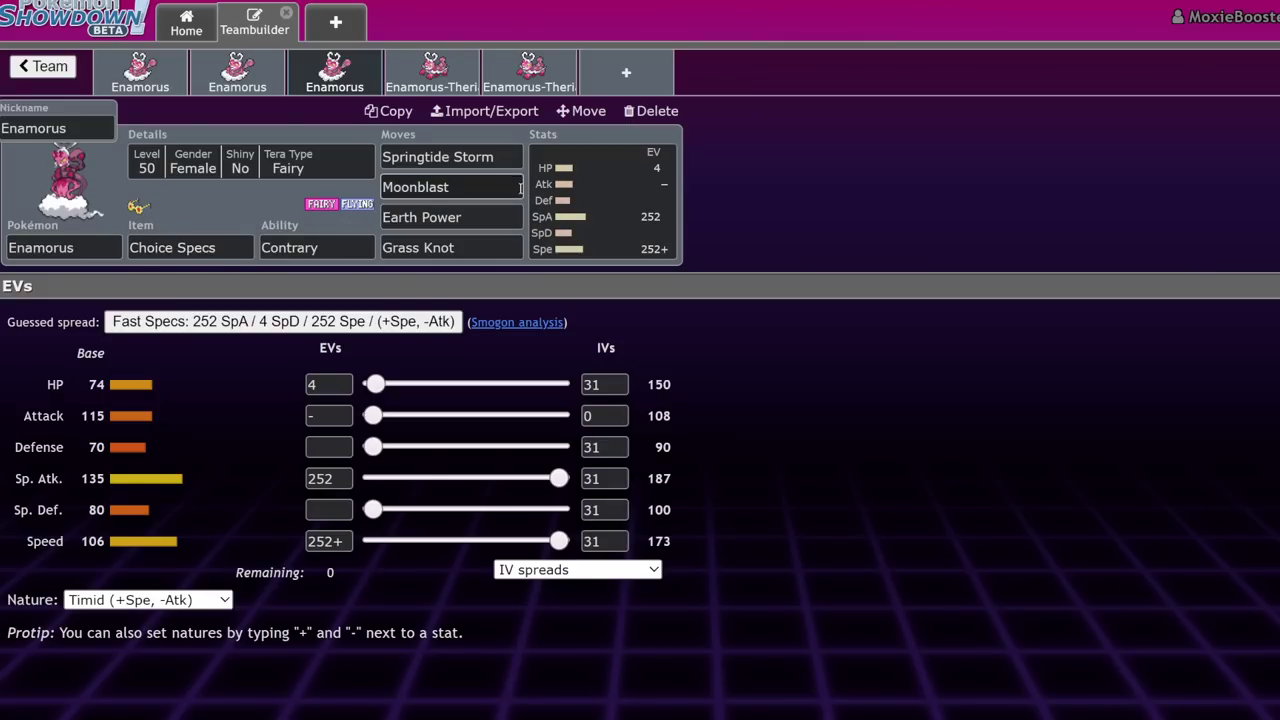
- Review the Contrary ability, Choice Specs item and Springtide Storm move of the Choice Specs Enamorus
{"action": "left_click", "coordinate": [289, 246]}
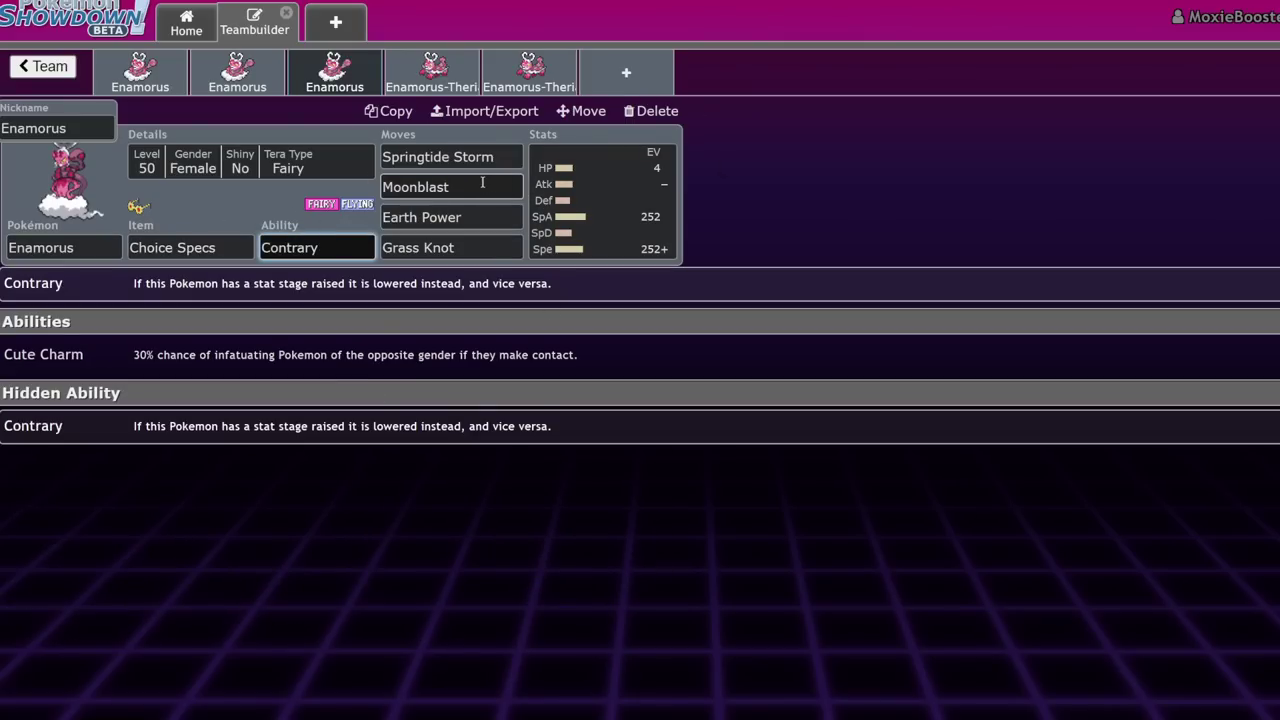
{"action": "key", "text": "Tab"}
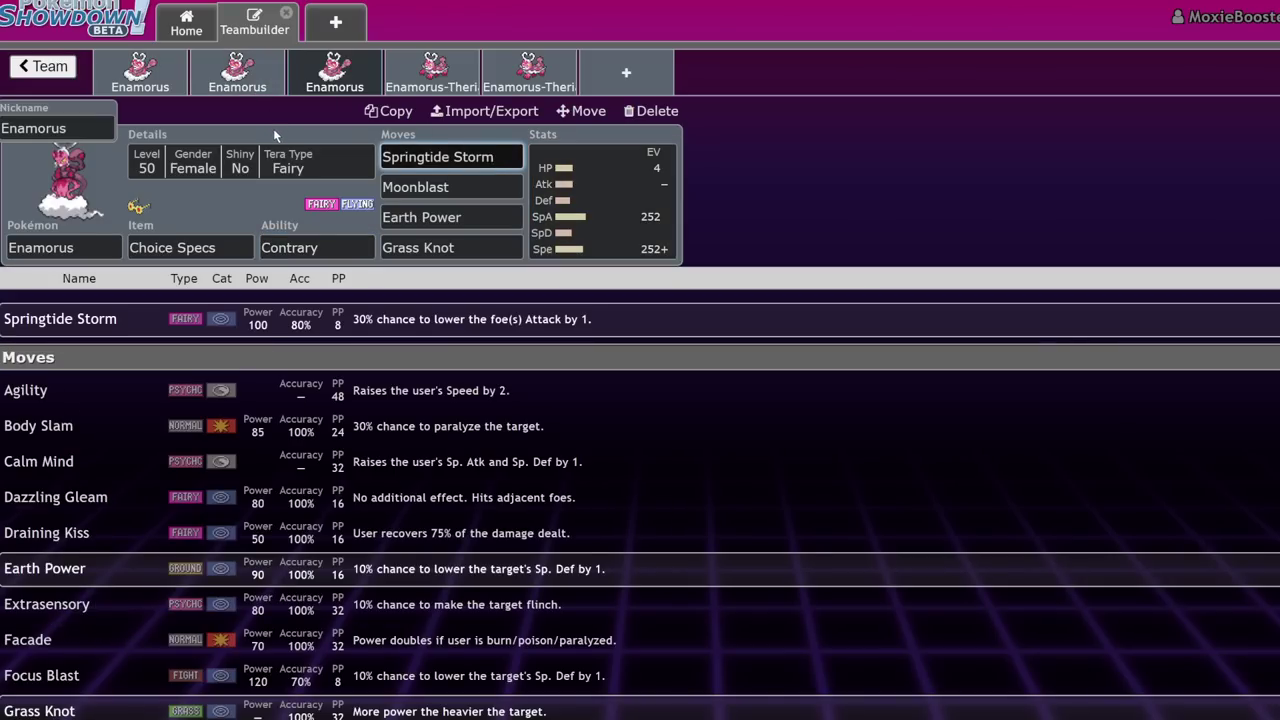
{"action": "left_click", "coordinate": [223, 253]}
{"action": "triple_click", "coordinate": [223, 253]}
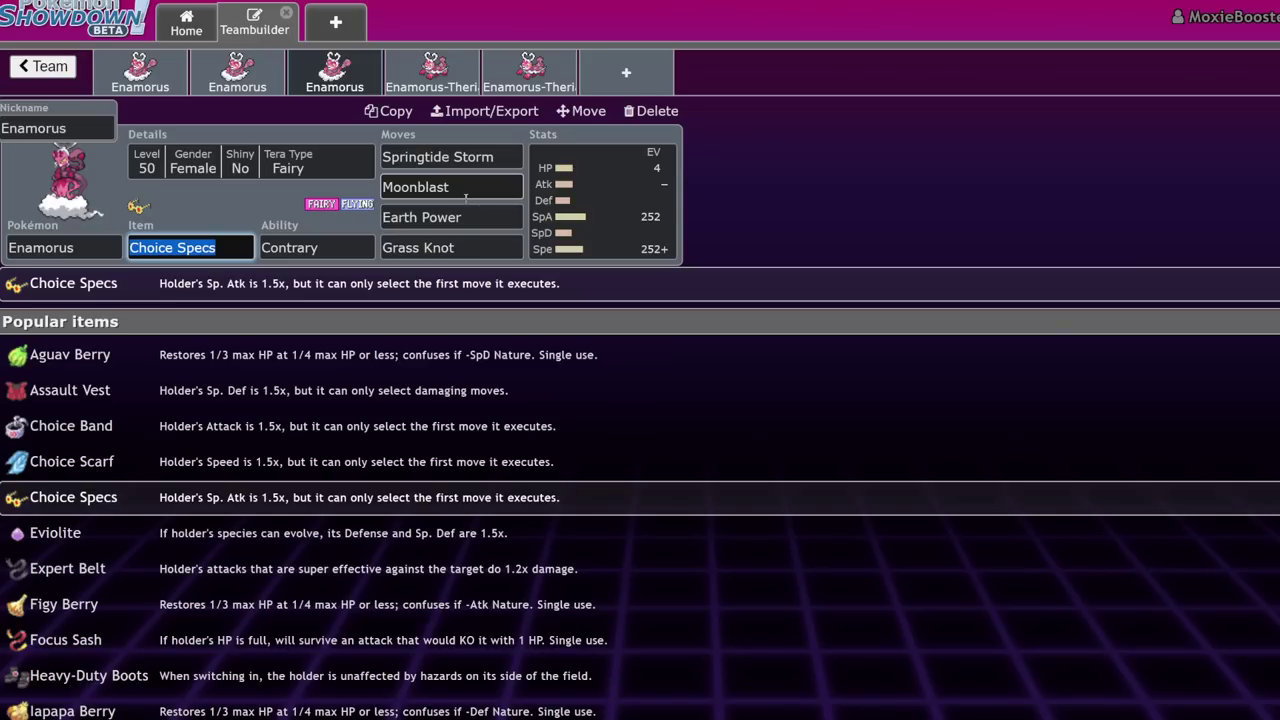
{"action": "left_click", "coordinate": [505, 150]}
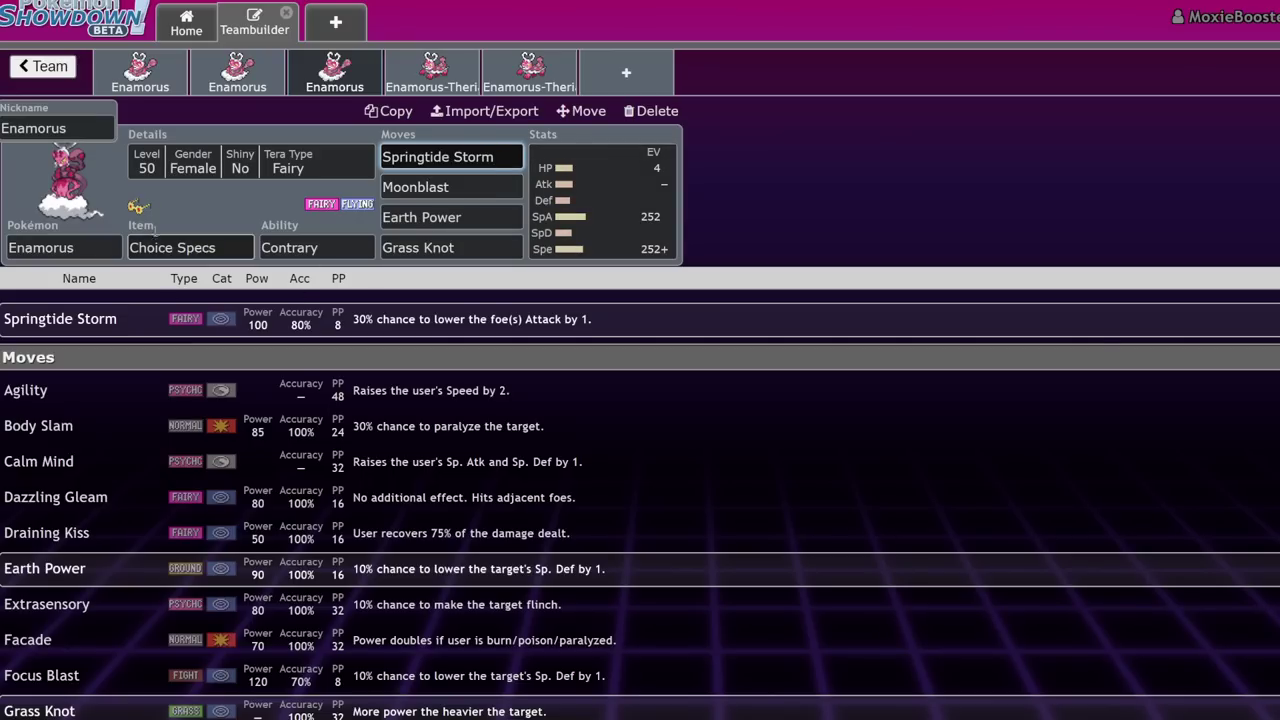
- Compare the Tera Types of the Choice Specs and Leftovers Enamorus, and check Springtide Storm on the Choice Specs set
{"action": "left_click", "coordinate": [288, 143]}
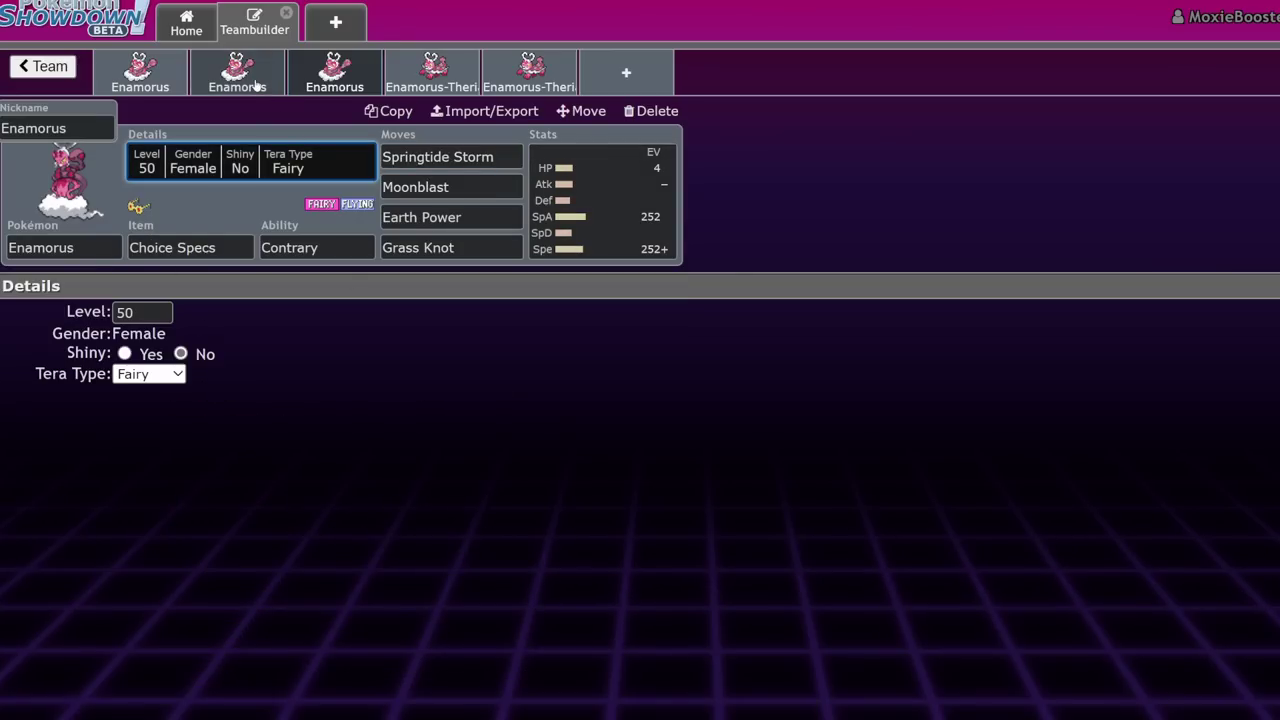
{"action": "left_click", "coordinate": [240, 76]}
{"action": "left_click", "coordinate": [296, 165]}
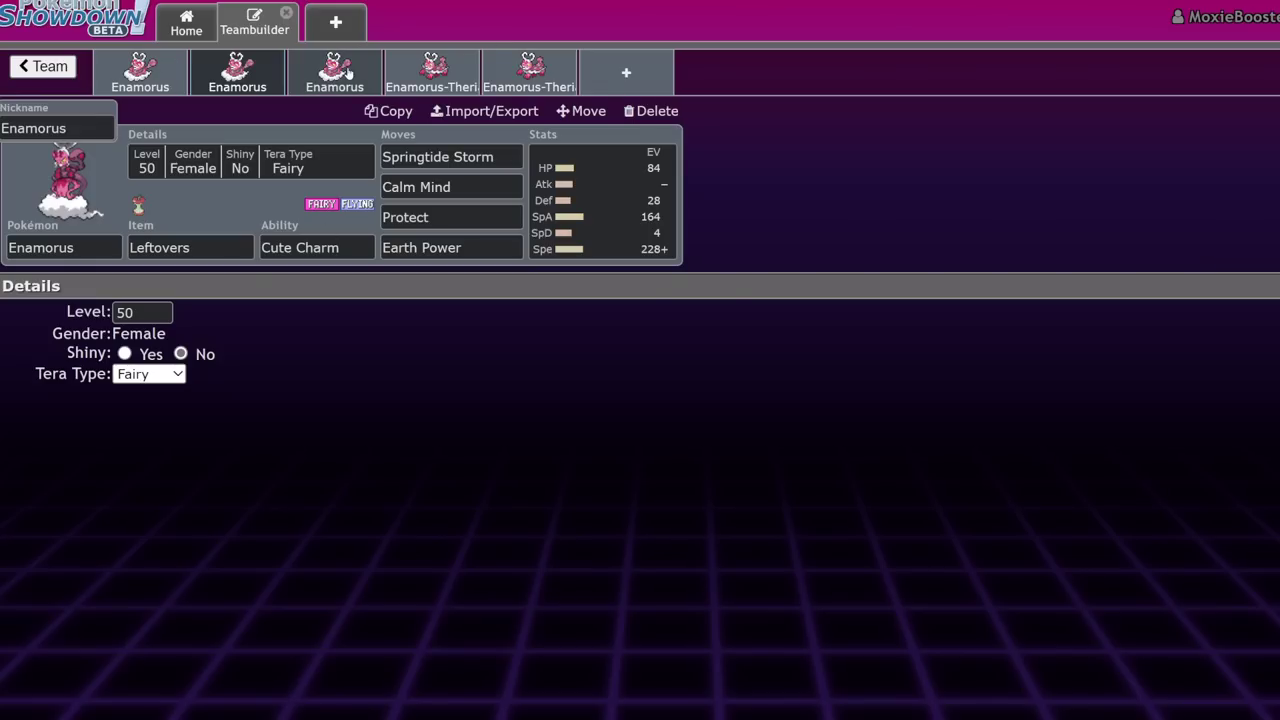
{"action": "left_click", "coordinate": [348, 72]}
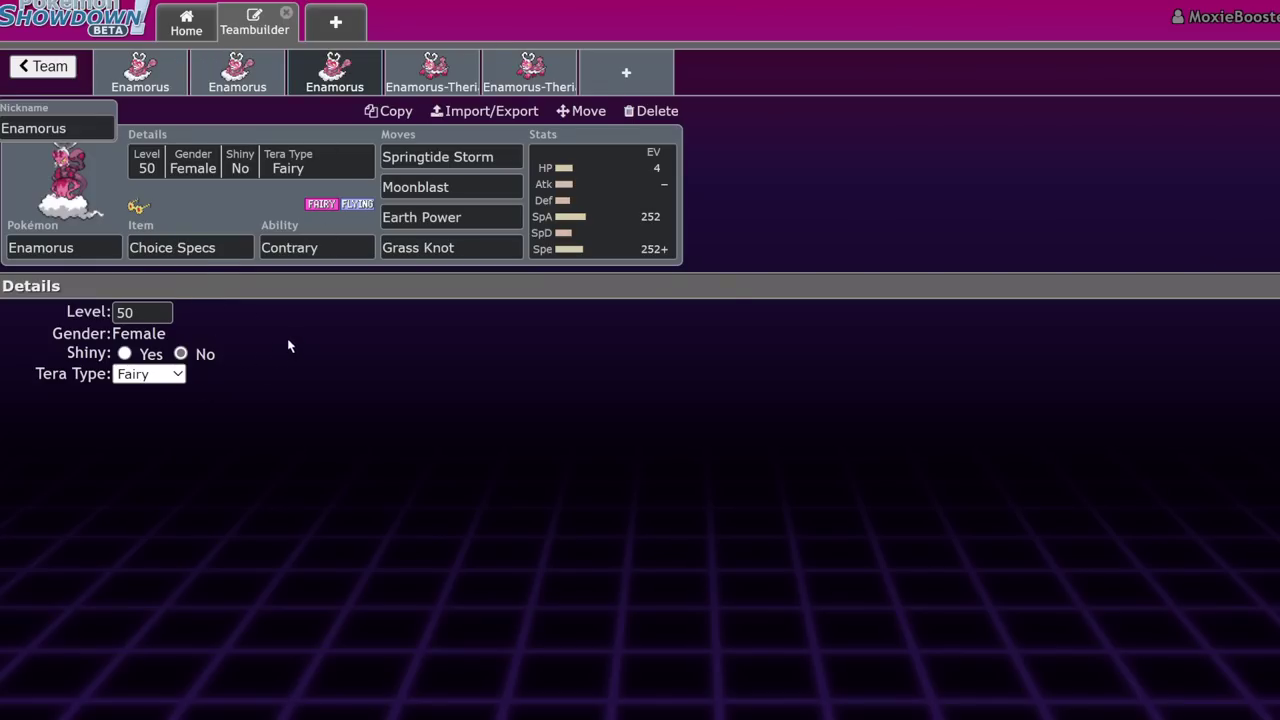
{"action": "left_click", "coordinate": [437, 157]}
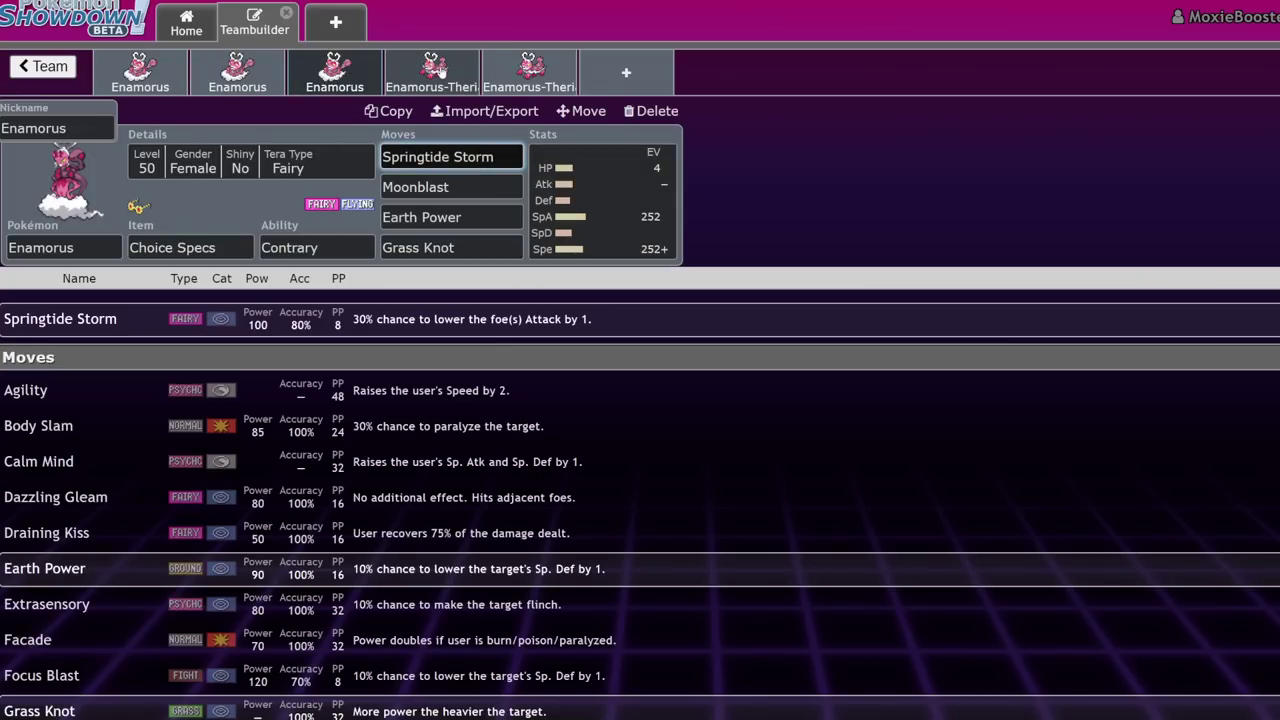
- Give the Choice Specs Enamorus-Therian a Quiet nature (+SpA, -Spe) and a Speed IV of 0
{"action": "left_click", "coordinate": [440, 68]}
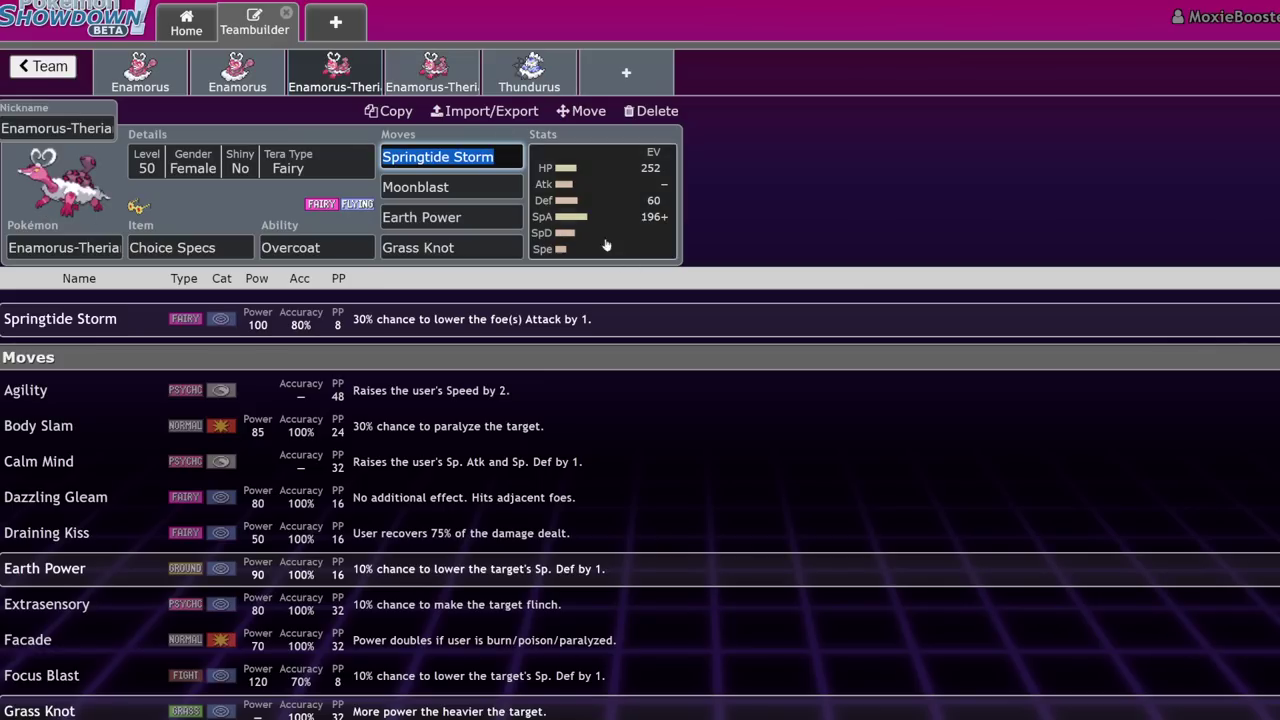
{"action": "left_click", "coordinate": [586, 234]}
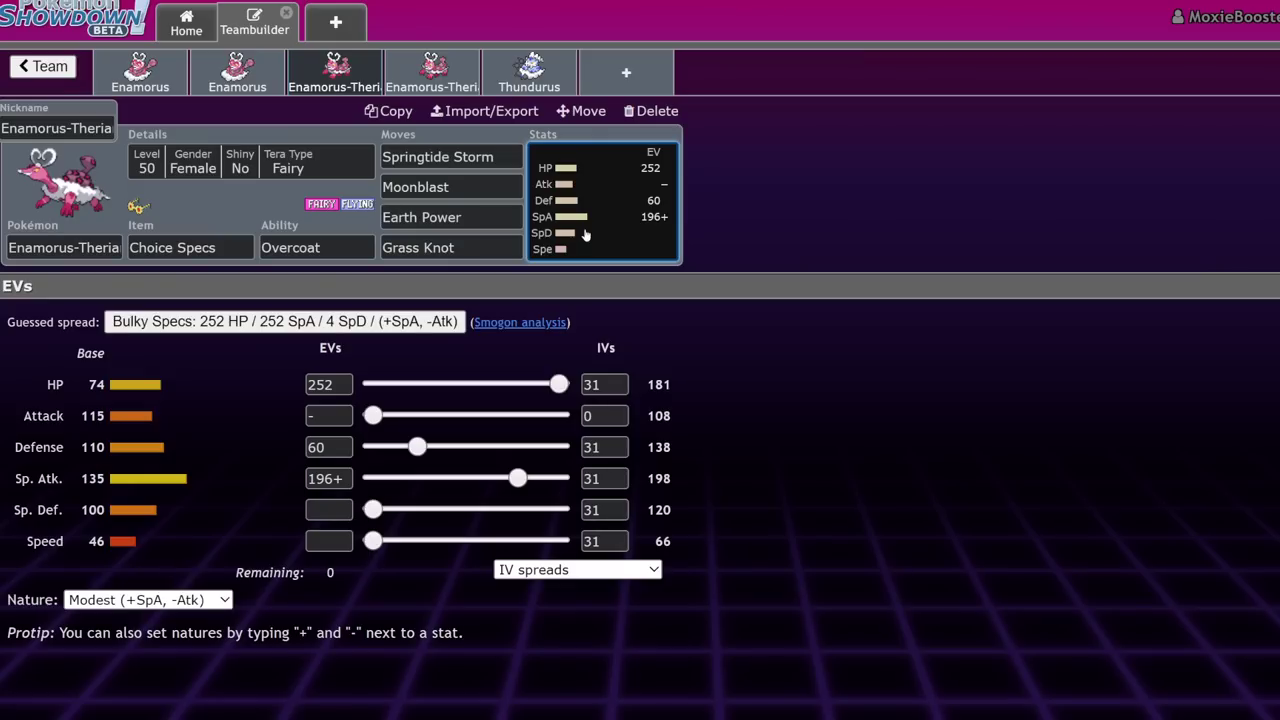
{"action": "left_click", "coordinate": [162, 619]}
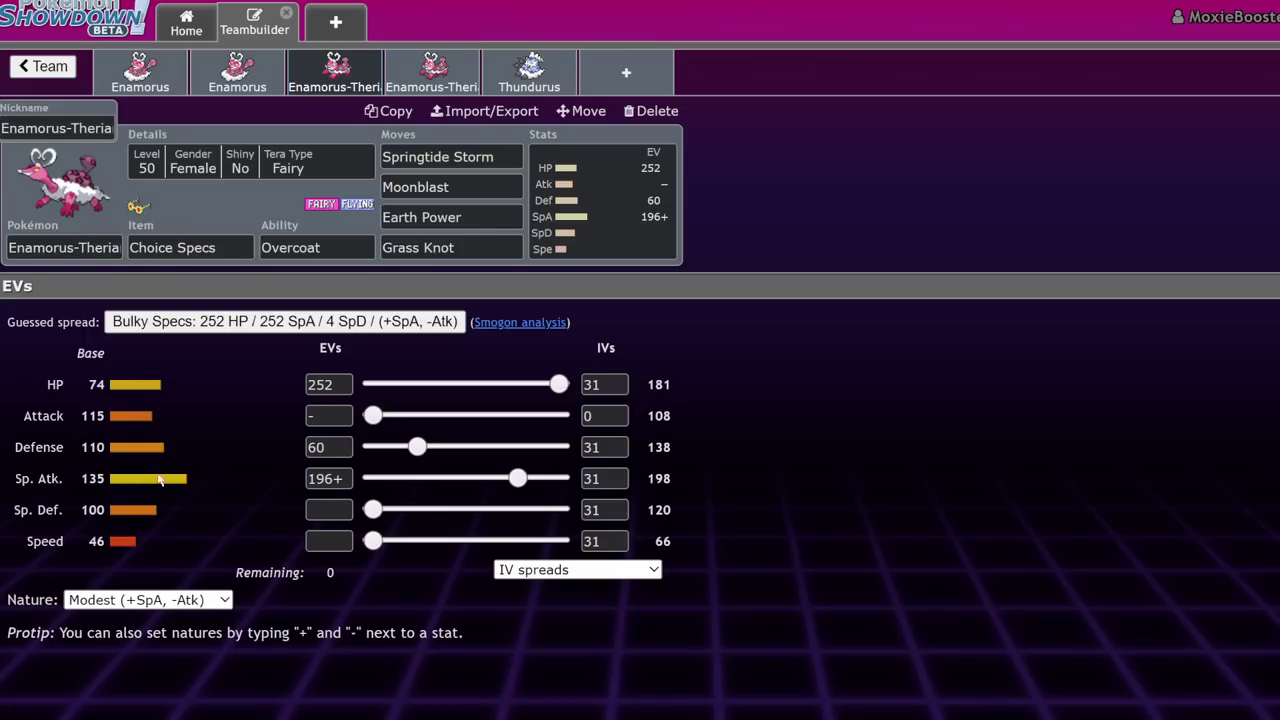
{"action": "type", "text": "-"}
{"action": "key", "text": "Tab"}
{"action": "key", "text": "Tab"}
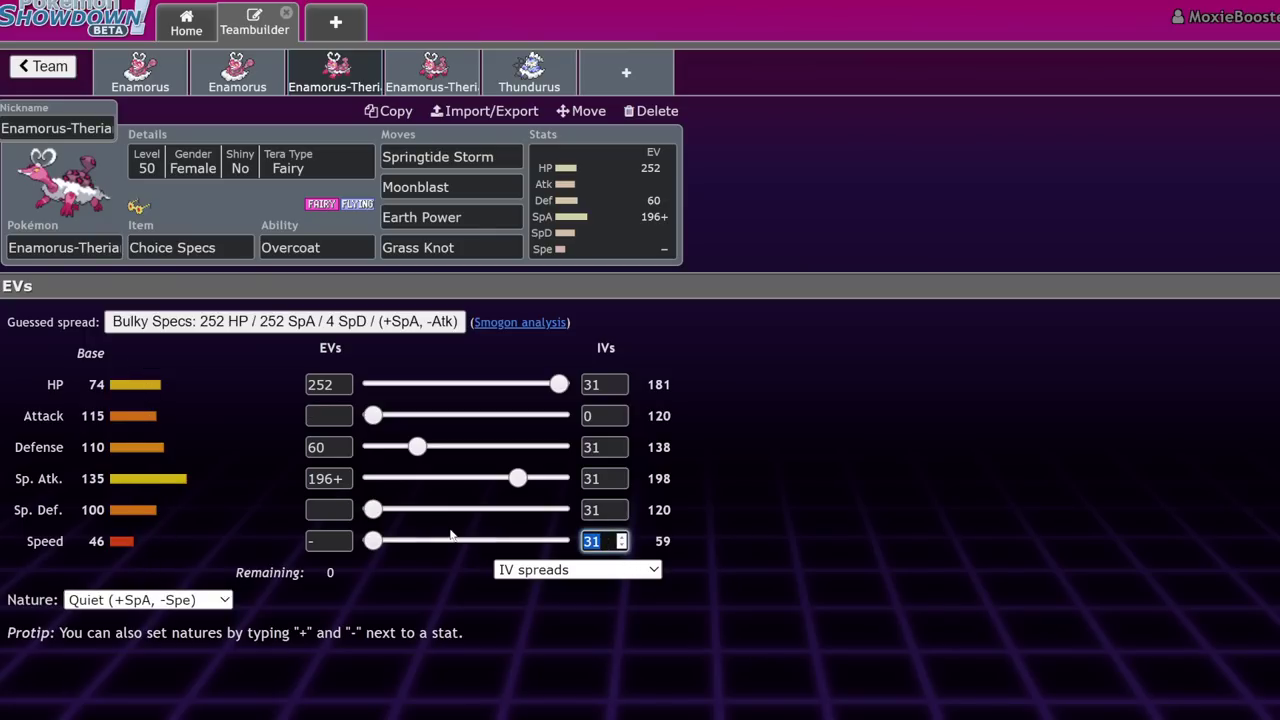
{"action": "type", "text": "0"}
{"action": "left_click", "coordinate": [1003, 401]}
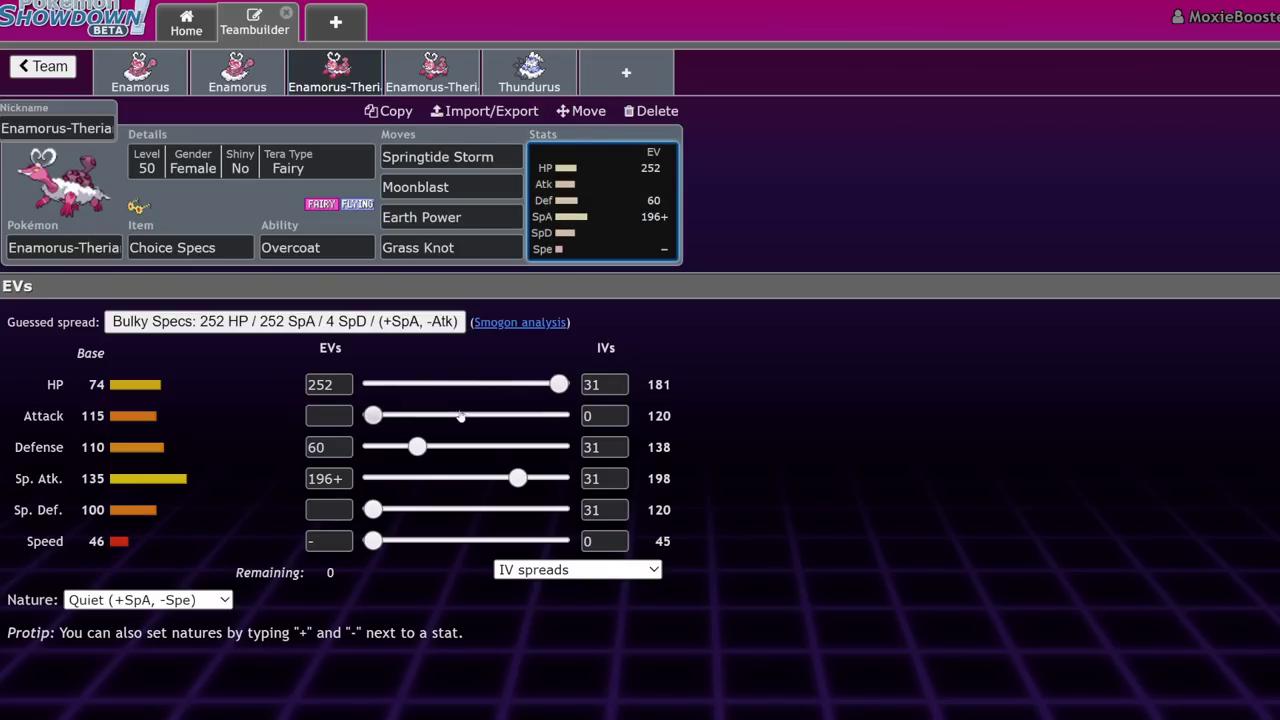
- Set the Choice Specs Enamorus-Therian's Tera Type to Steel and reopen its EV spread
{"action": "left_click_drag", "start_coordinate": [516, 478], "coordinate": [517, 478]}
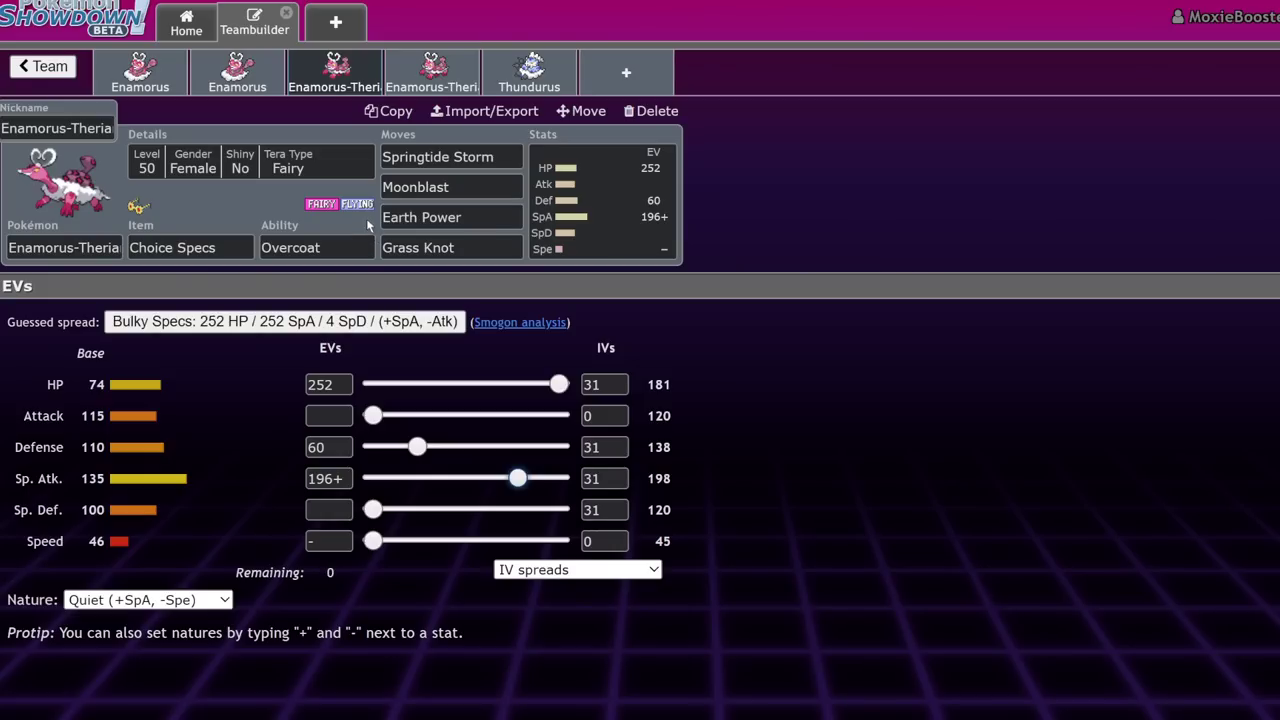
{"action": "left_click", "coordinate": [362, 178]}
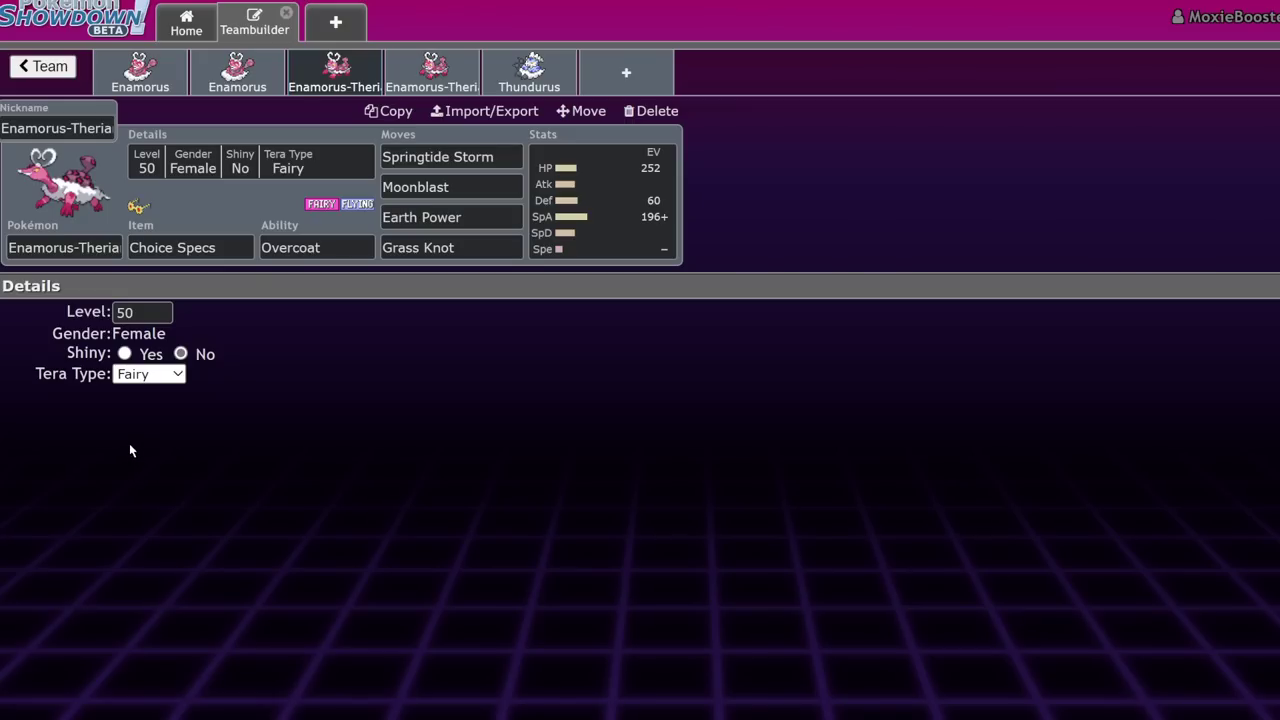
{"action": "key", "text": "s"}
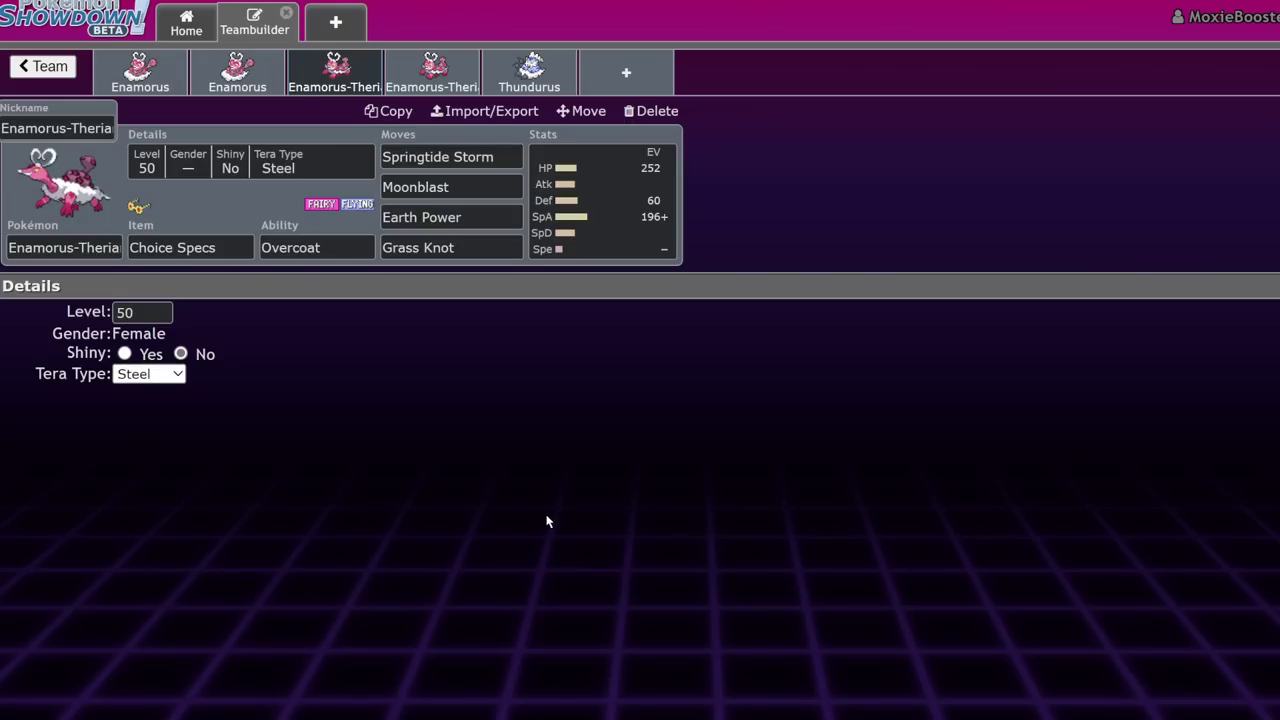
{"action": "left_click", "coordinate": [592, 245]}
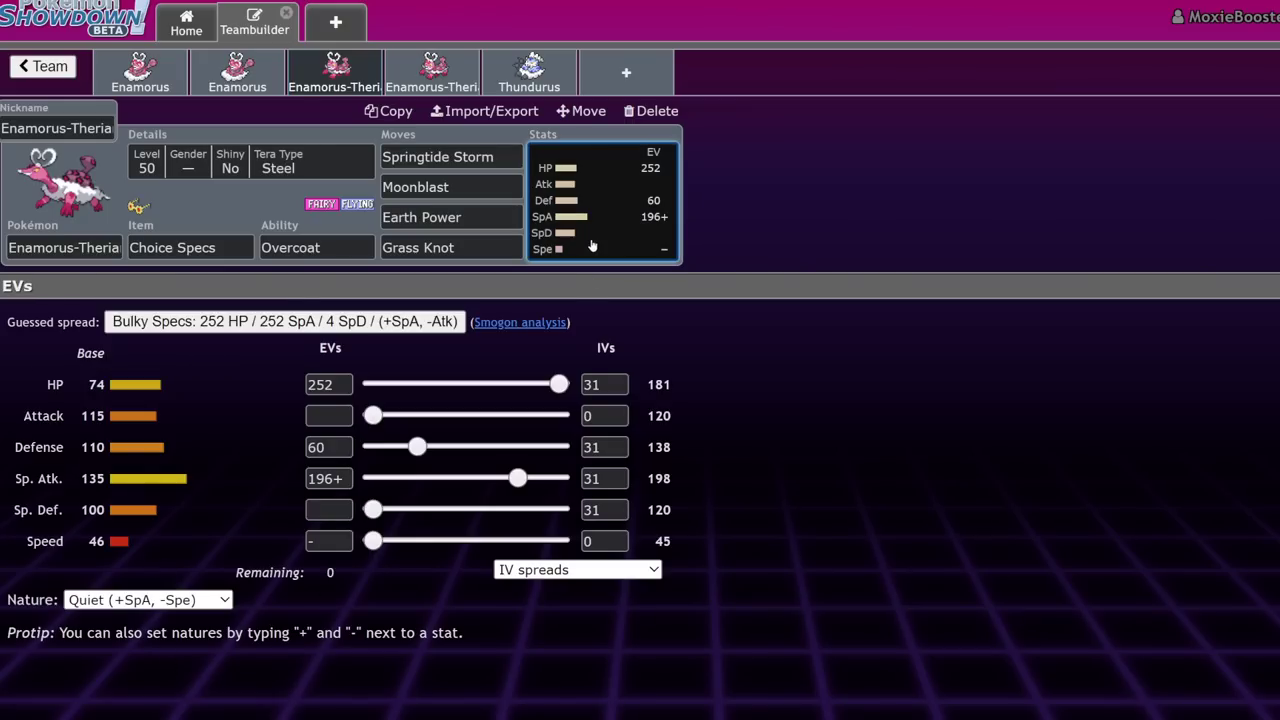
- Replace Protect with Grass Knot on the Leftovers Enamorus-Therian
{"action": "left_click", "coordinate": [452, 68]}
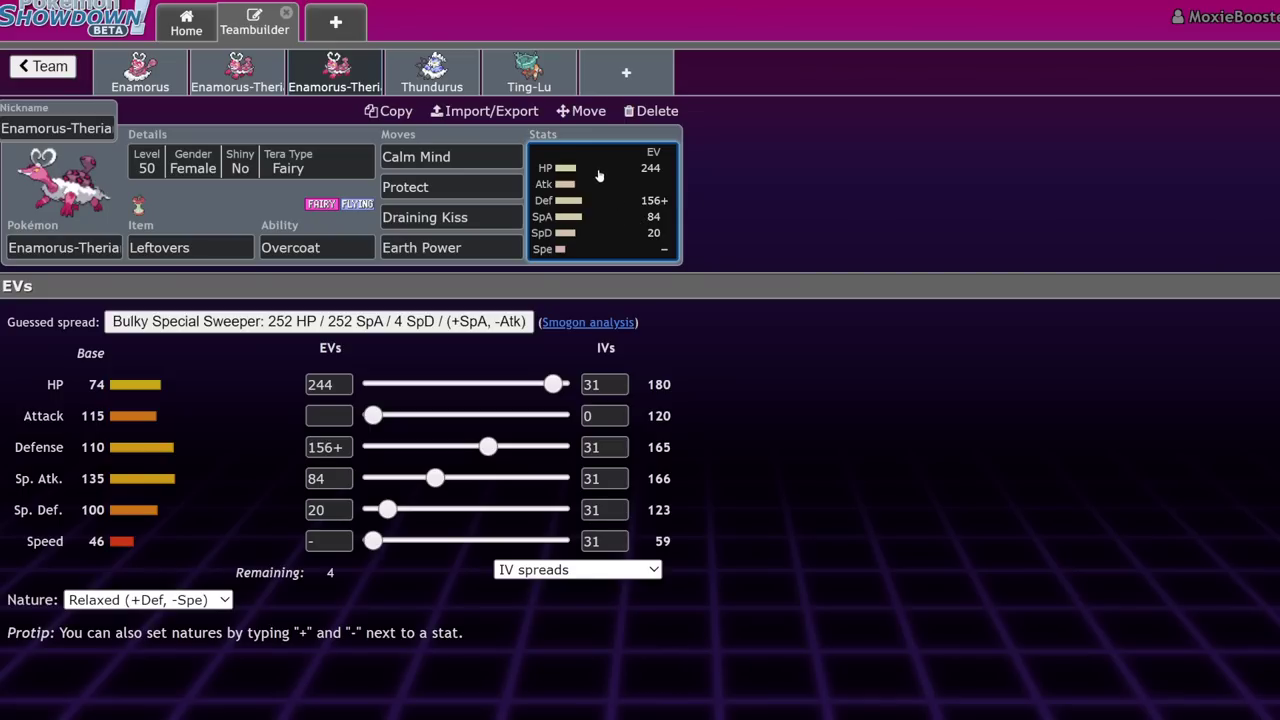
{"action": "left_click", "coordinate": [498, 247]}
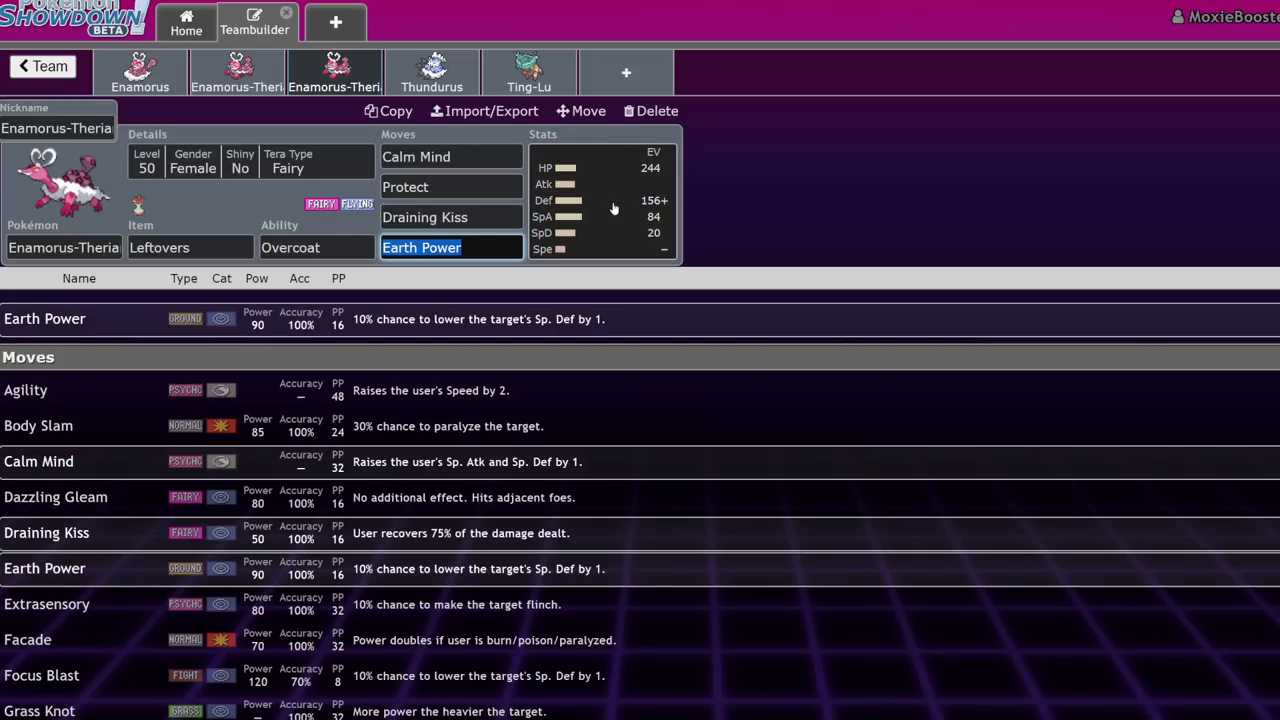
{"action": "left_click", "coordinate": [460, 185]}
{"action": "type", "text": "r"}
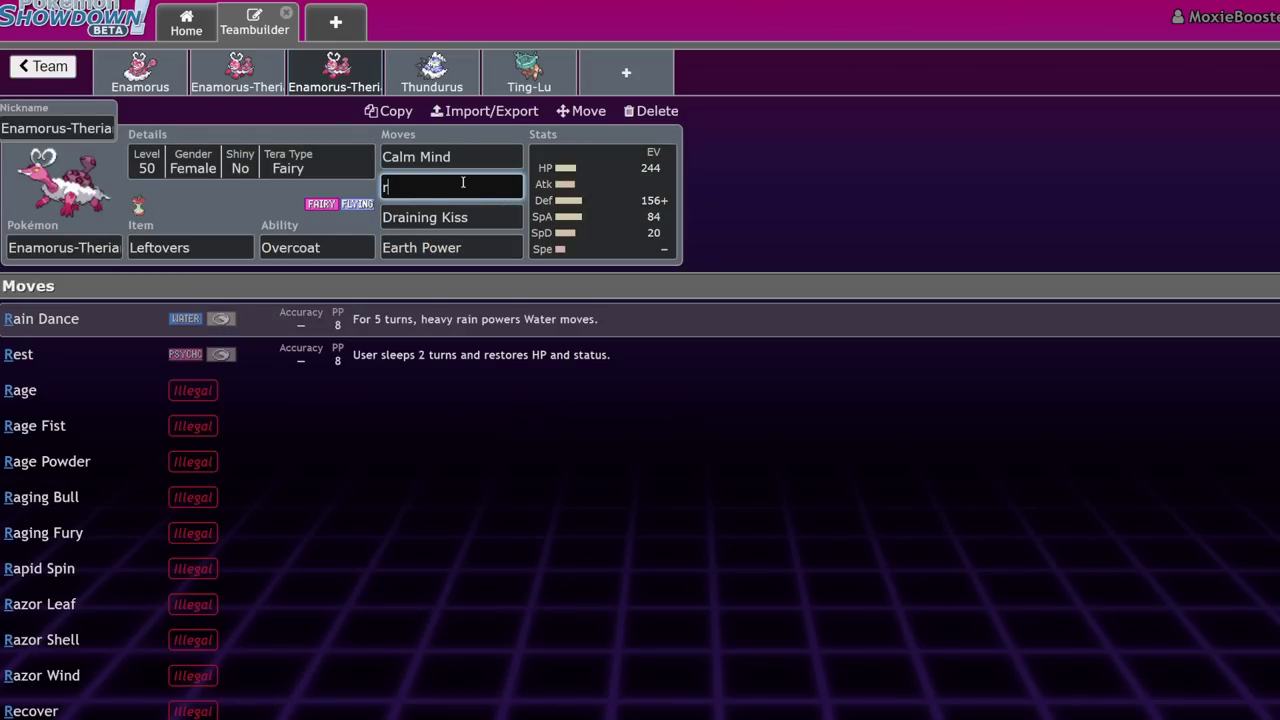
{"action": "key", "text": "BackSpace"}
{"action": "type", "text": "grass"}
{"action": "key", "text": "Return"}
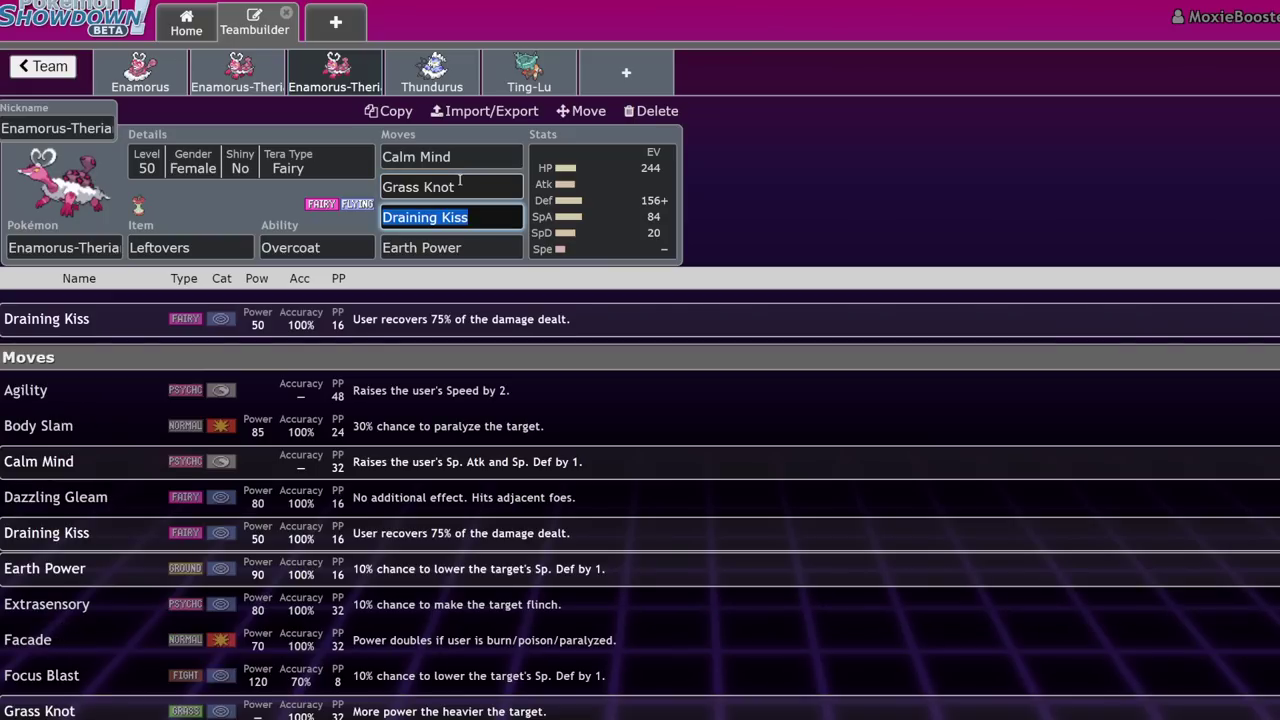
- Check the Leftovers Enamorus-Therian's Grass Knot, Earth Power and EVs, and switch to the VGC damage calculator to view Ursaluna's Facade damage
{"action": "left_click", "coordinate": [560, 180]}
{"action": "left_click", "coordinate": [473, 187]}
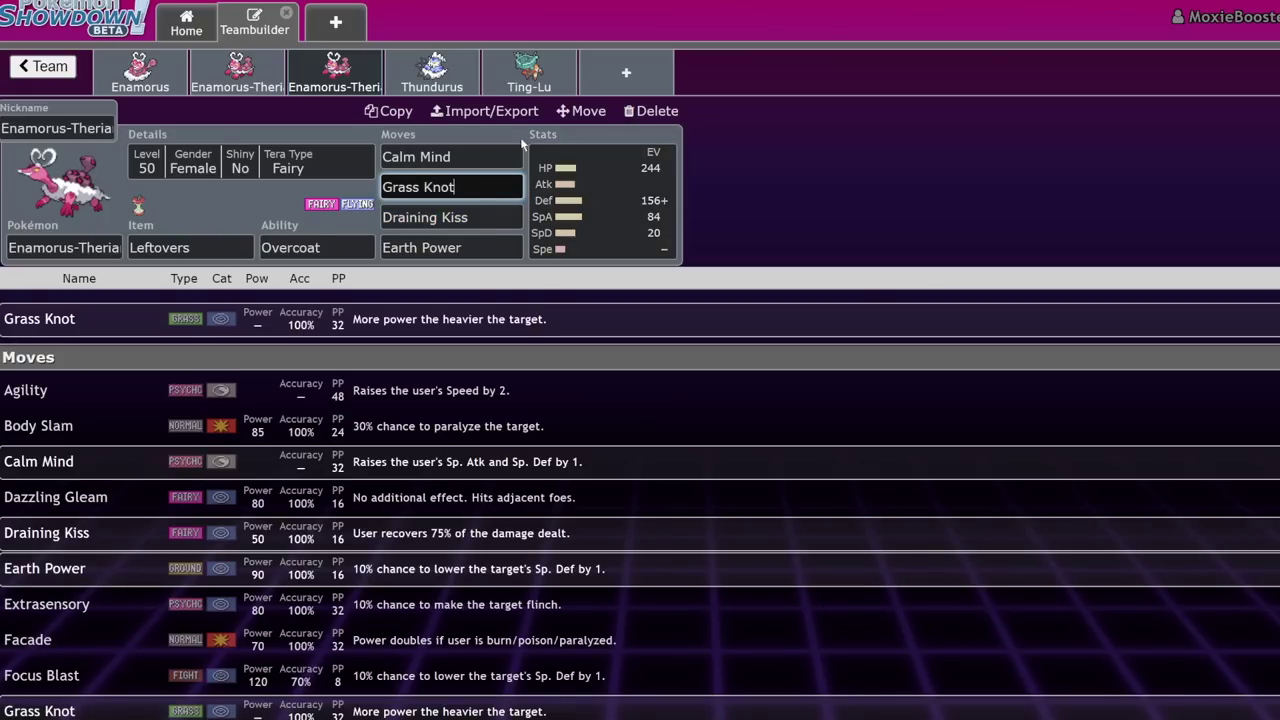
{"action": "left_click", "coordinate": [475, 247]}
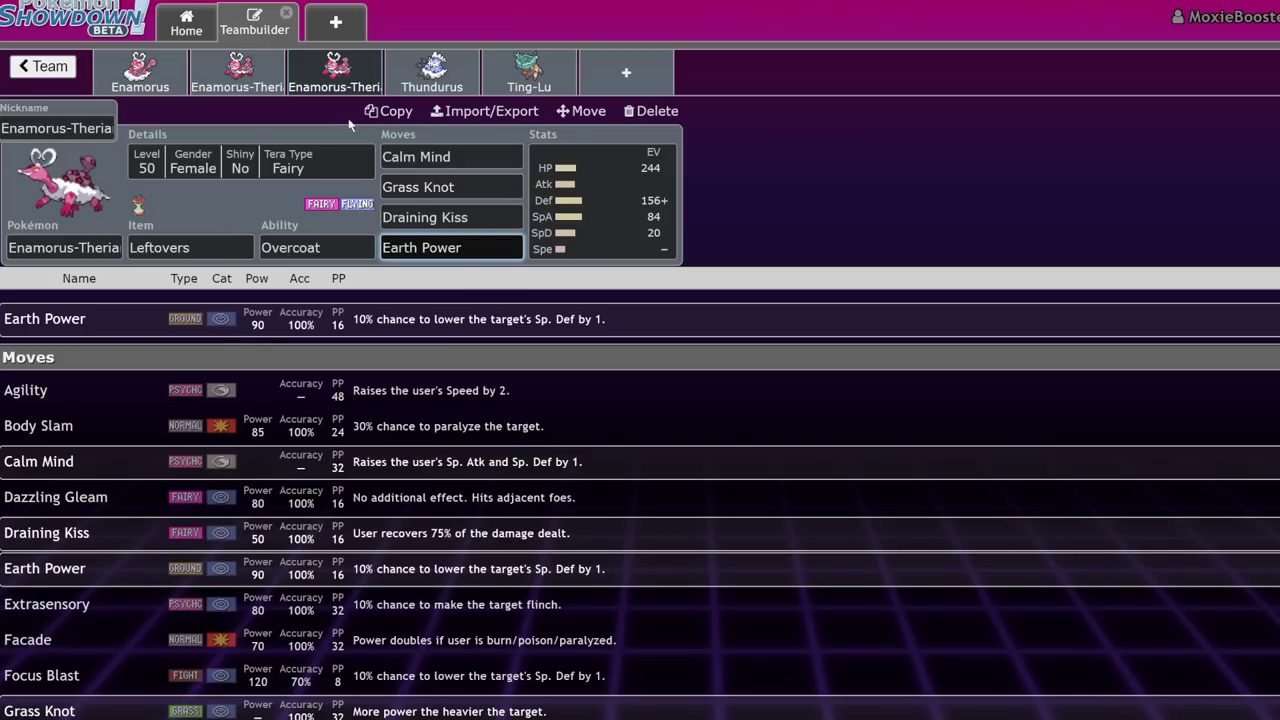
{"action": "left_click", "coordinate": [662, 192]}
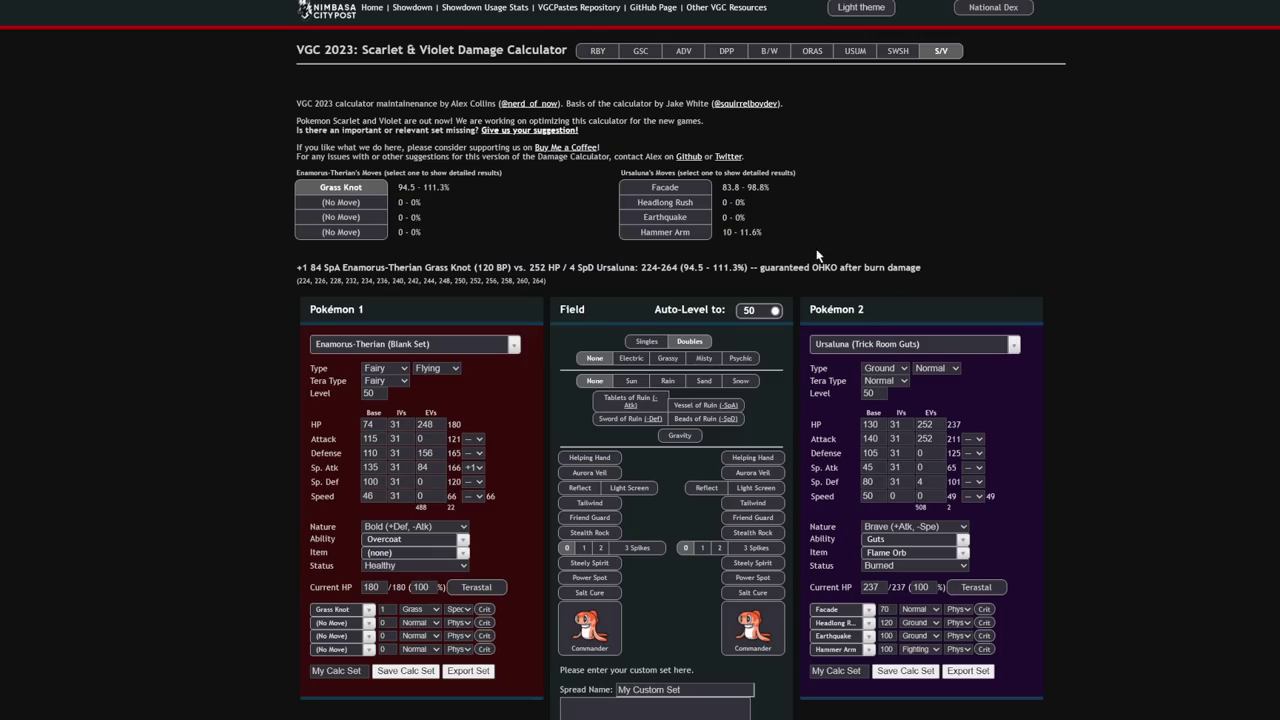
{"action": "left_click", "coordinate": [665, 187]}
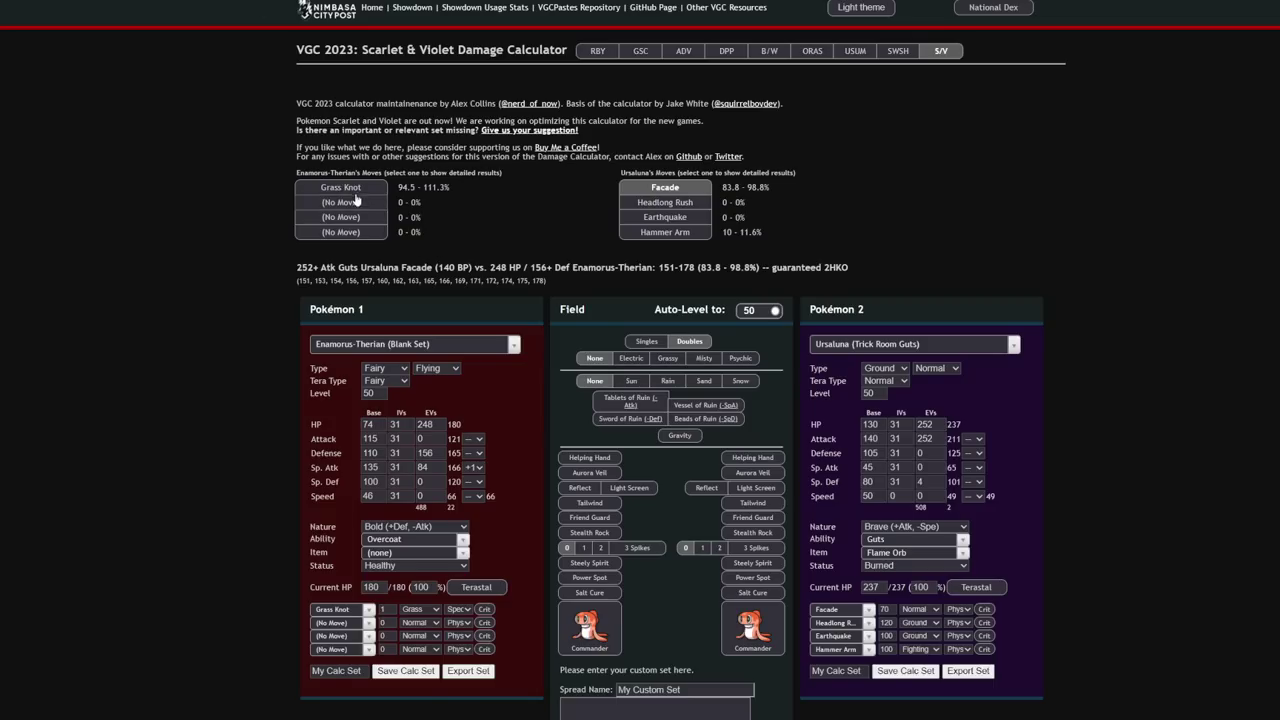
- Add Draining Kiss as Enamorus-Therian's second move in the calculator and show its detailed damage against Ursaluna
{"action": "left_click", "coordinate": [340, 623]}
{"action": "type", "text": "drain"}
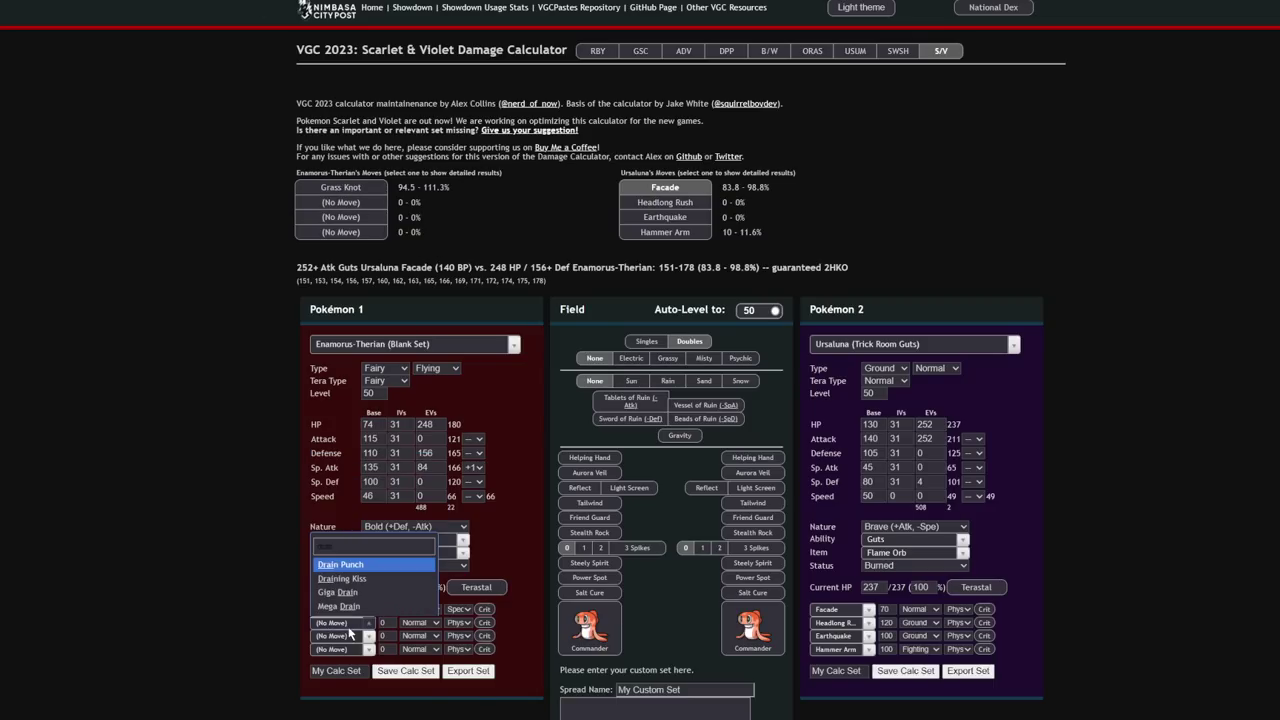
{"action": "left_click", "coordinate": [341, 579]}
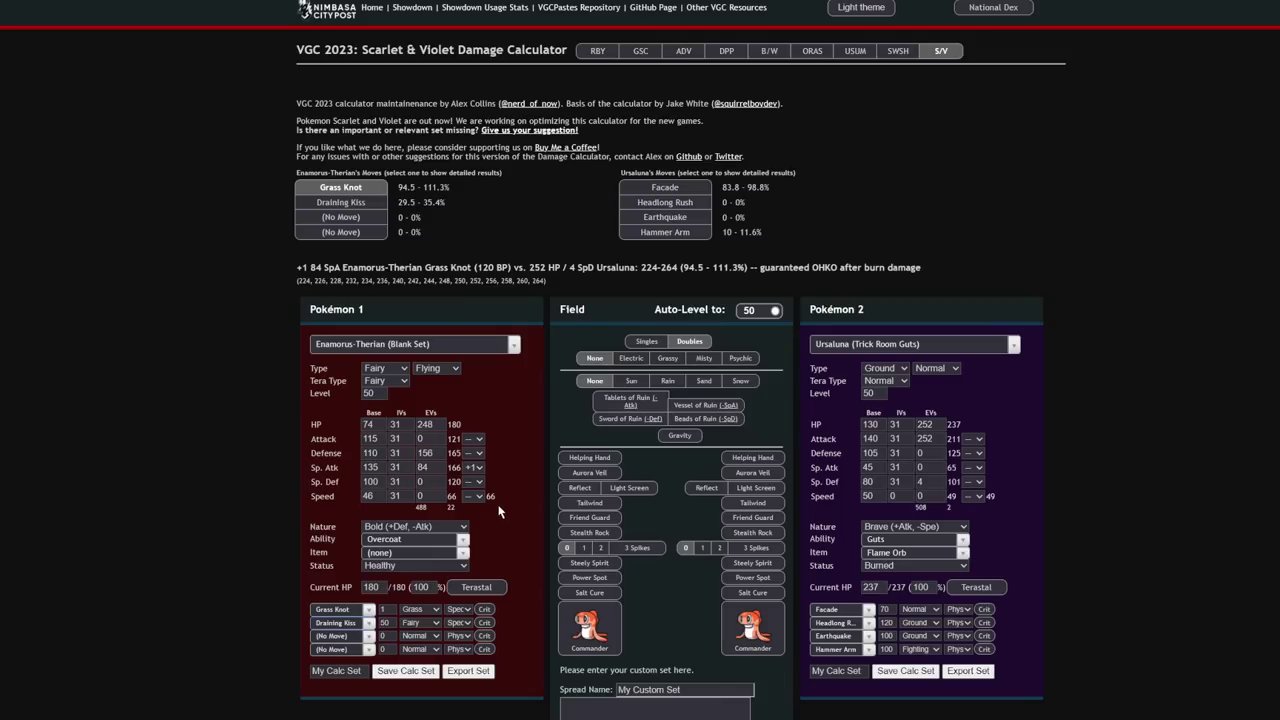
{"action": "left_click", "coordinate": [376, 202]}
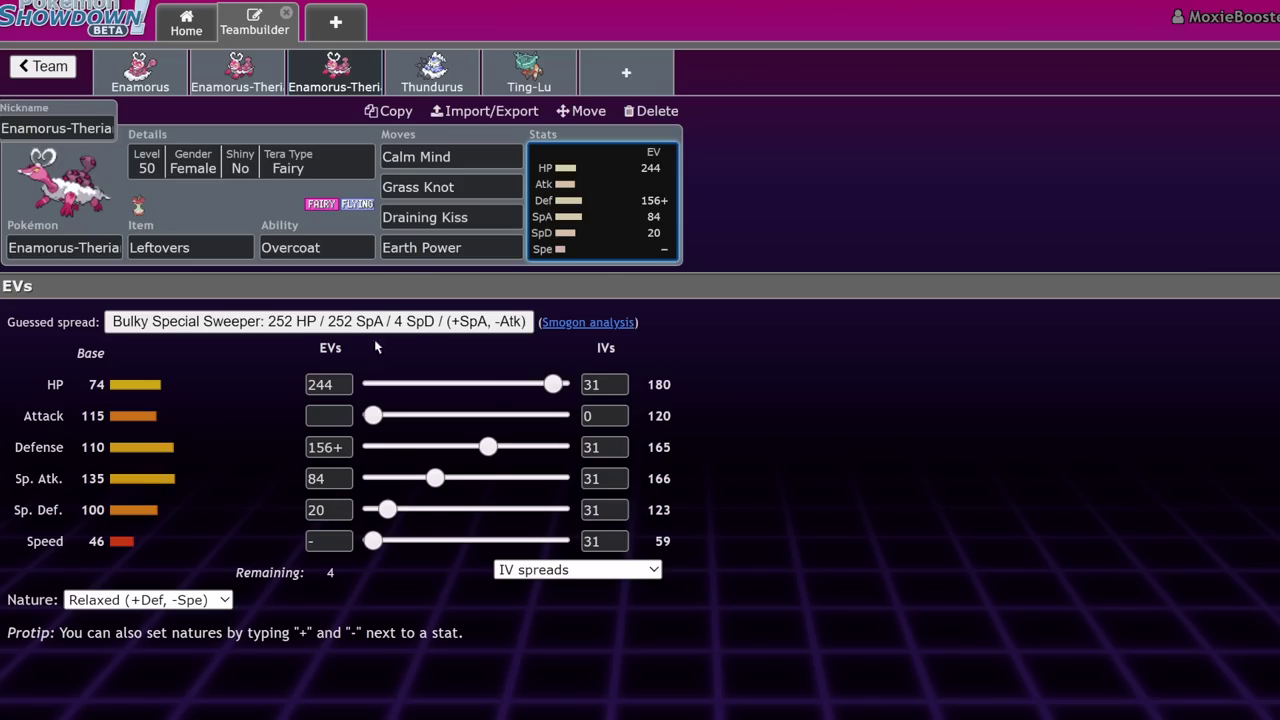
- Check Grass Knot and Draining Kiss in the Showdown Teambuilder, and Terastallize Enamorus-Therian in the damage calculator
{"action": "left_click", "coordinate": [482, 187]}
{"action": "left_click", "coordinate": [485, 217]}
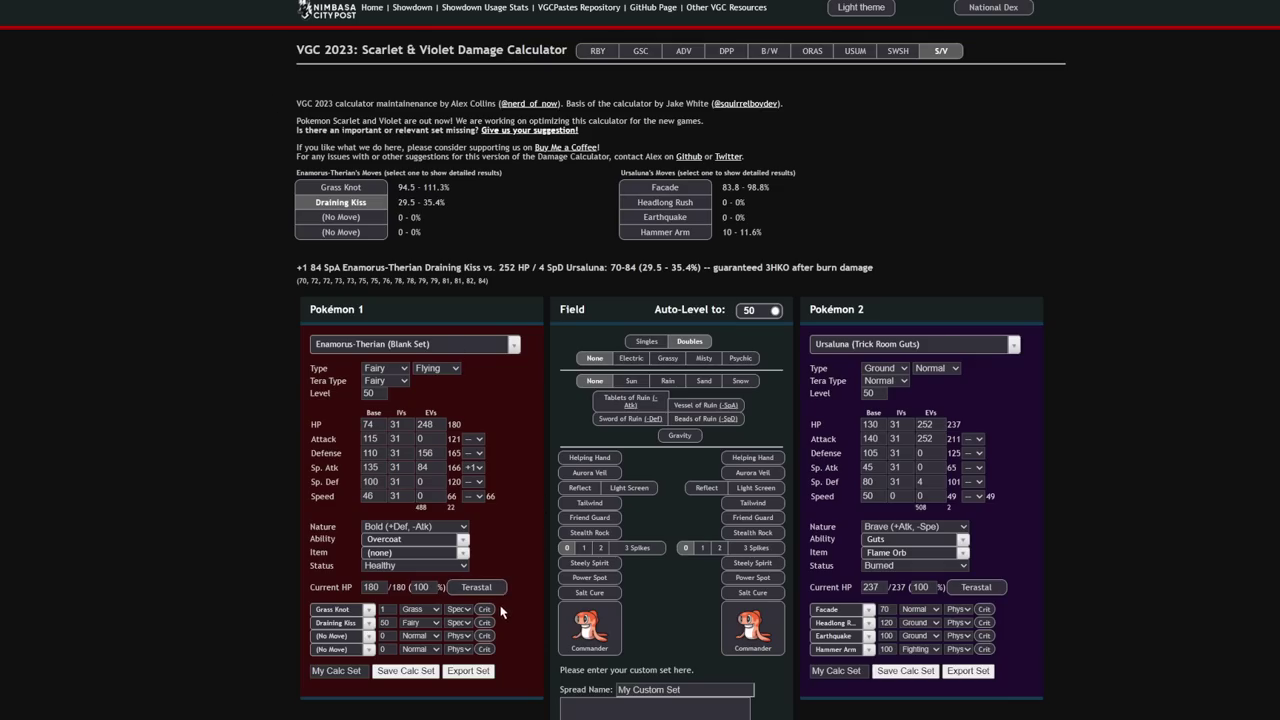
{"action": "left_click", "coordinate": [476, 587]}
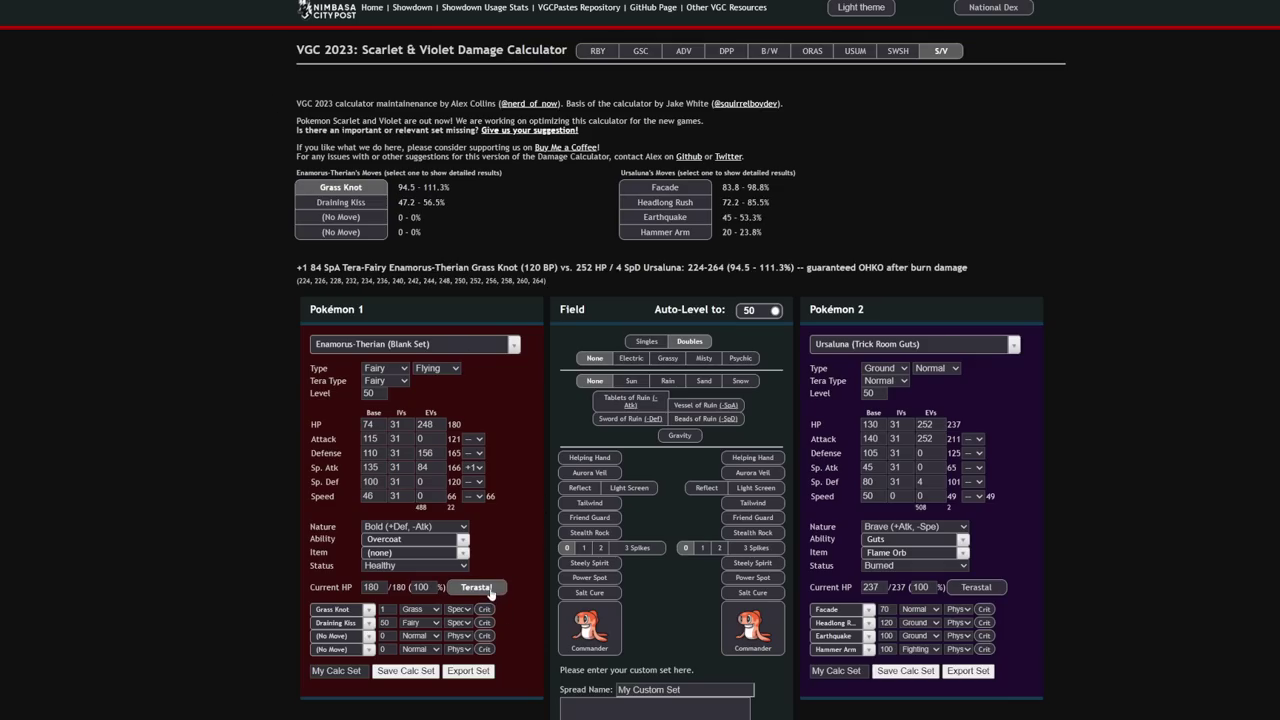
{"action": "left_click", "coordinate": [341, 217]}
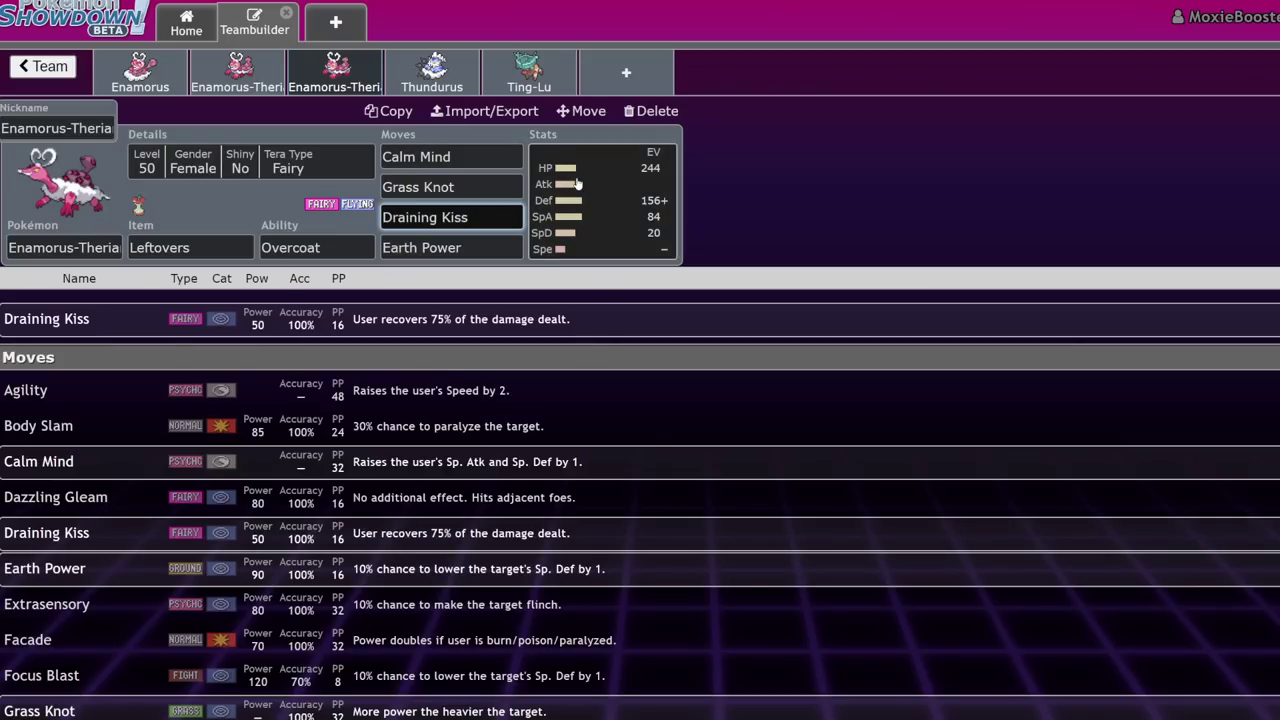
- Return to the Showdown Teambuilder and review the Leftovers Enamorus-Therian's EV spread, Draining Kiss, Grass Knot and Earth Power
{"action": "left_click", "coordinate": [577, 184]}
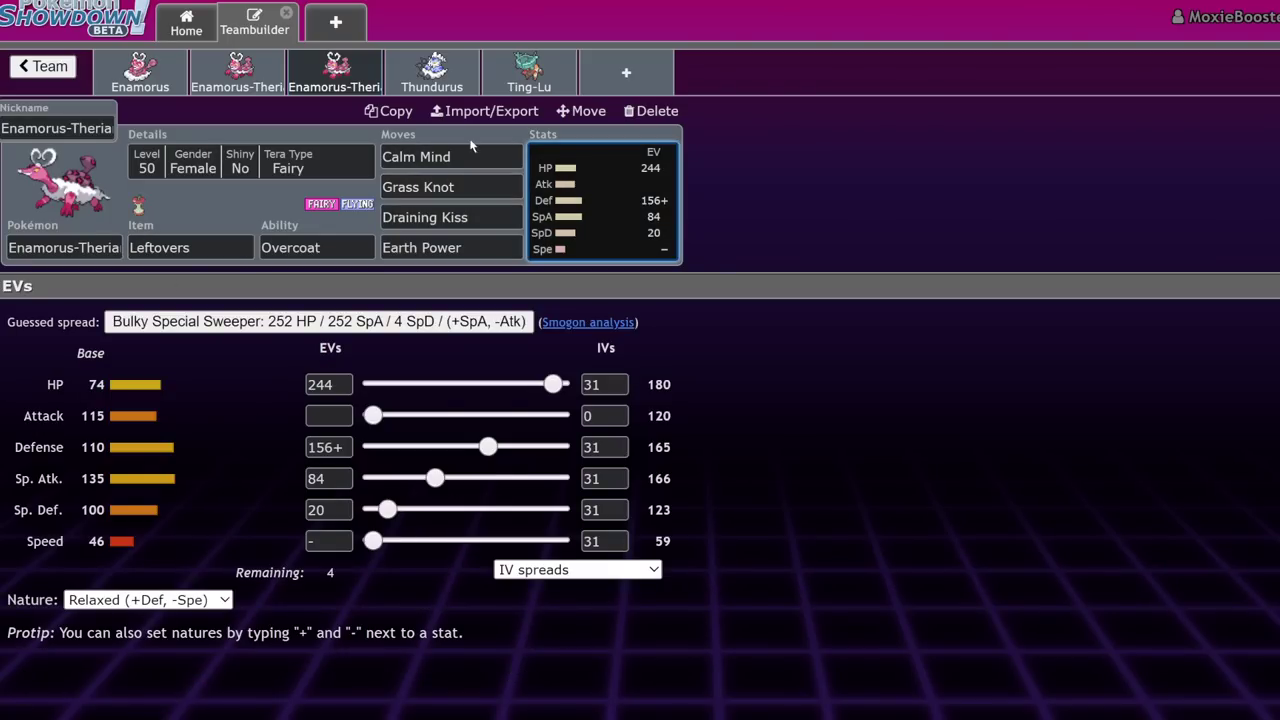
{"action": "left_click", "coordinate": [496, 217]}
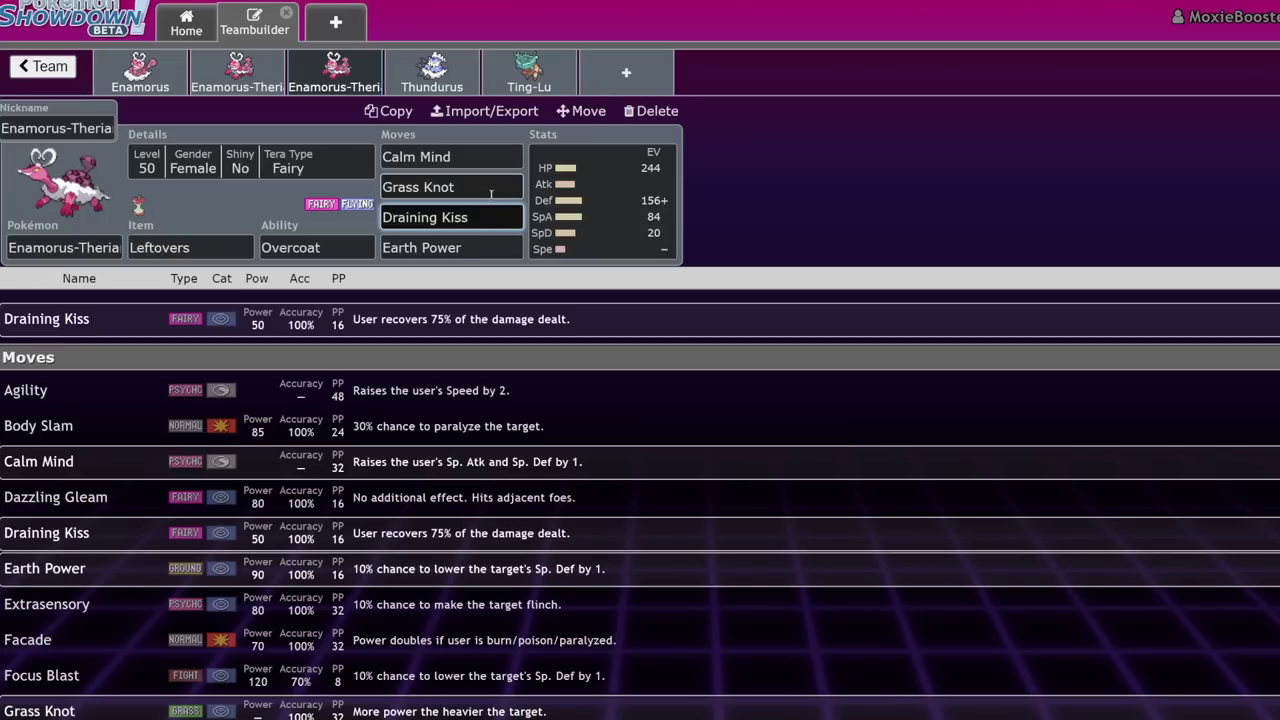
{"action": "left_click", "coordinate": [484, 248]}
{"action": "left_click", "coordinate": [468, 181]}
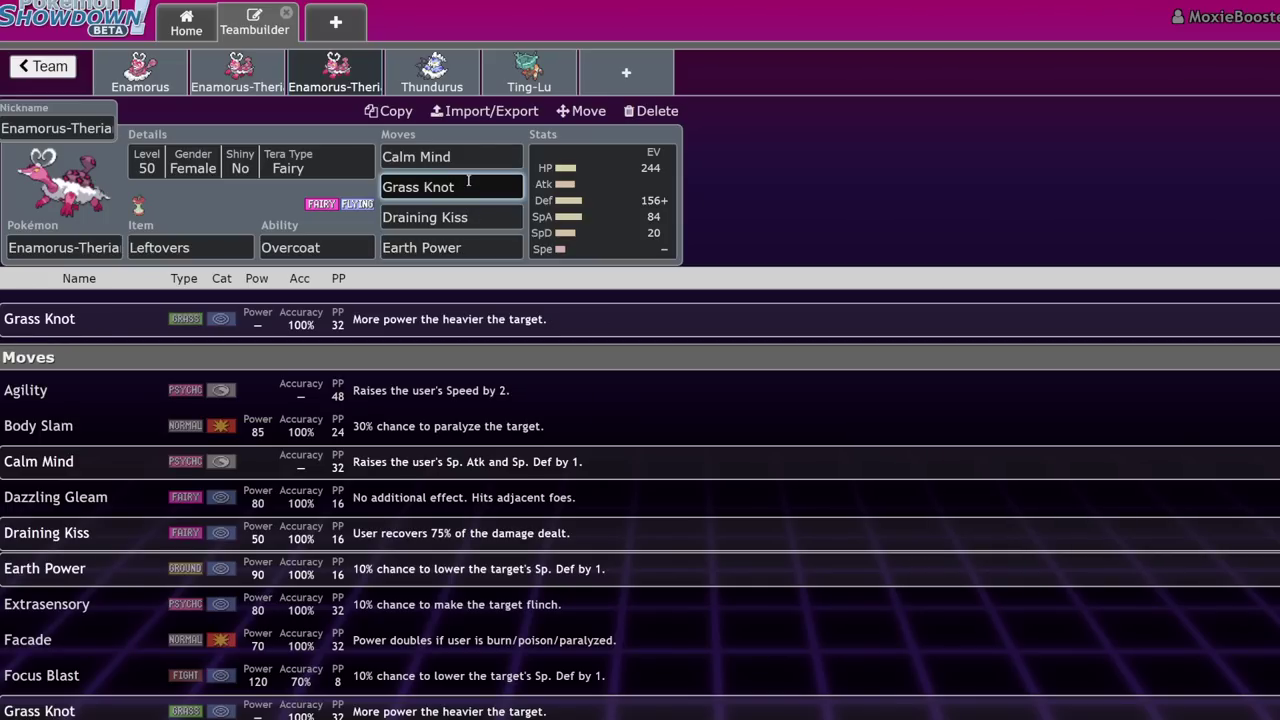
{"action": "left_click", "coordinate": [482, 248]}
{"action": "left_click", "coordinate": [594, 215]}
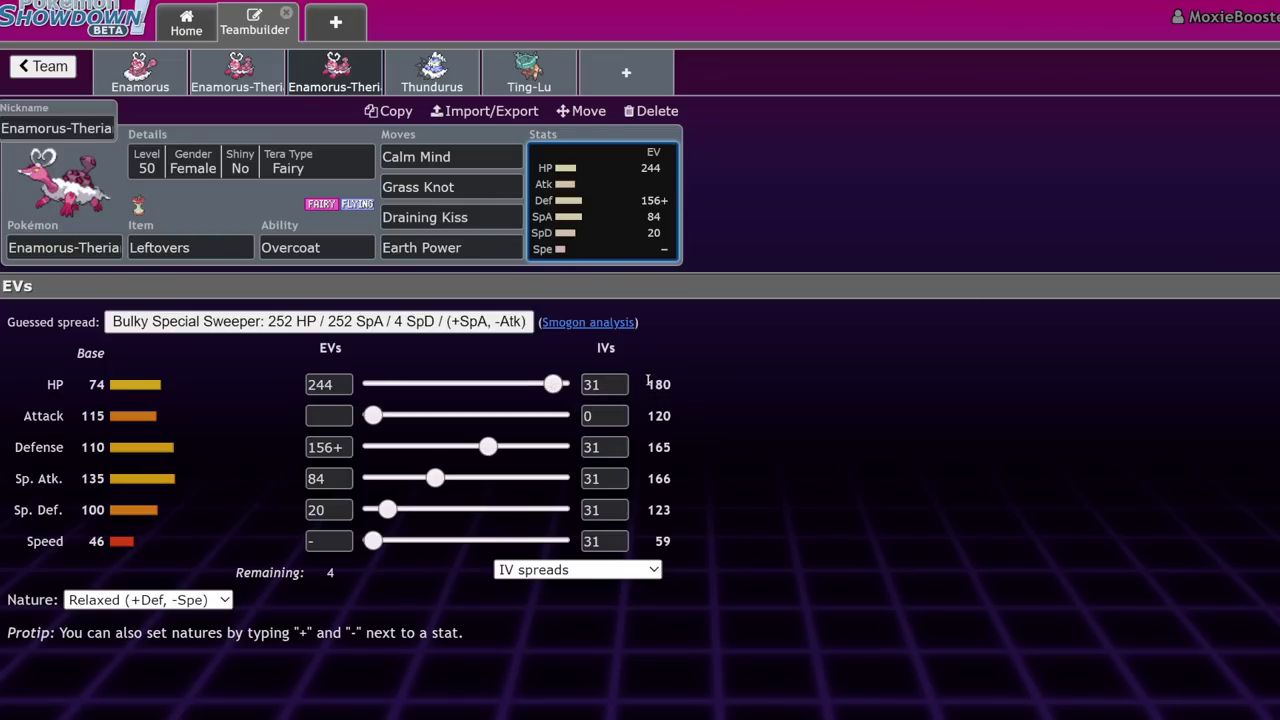
{"action": "left_click_drag", "start_coordinate": [648, 383], "coordinate": [709, 400]}
{"action": "left_click", "coordinate": [883, 505]}
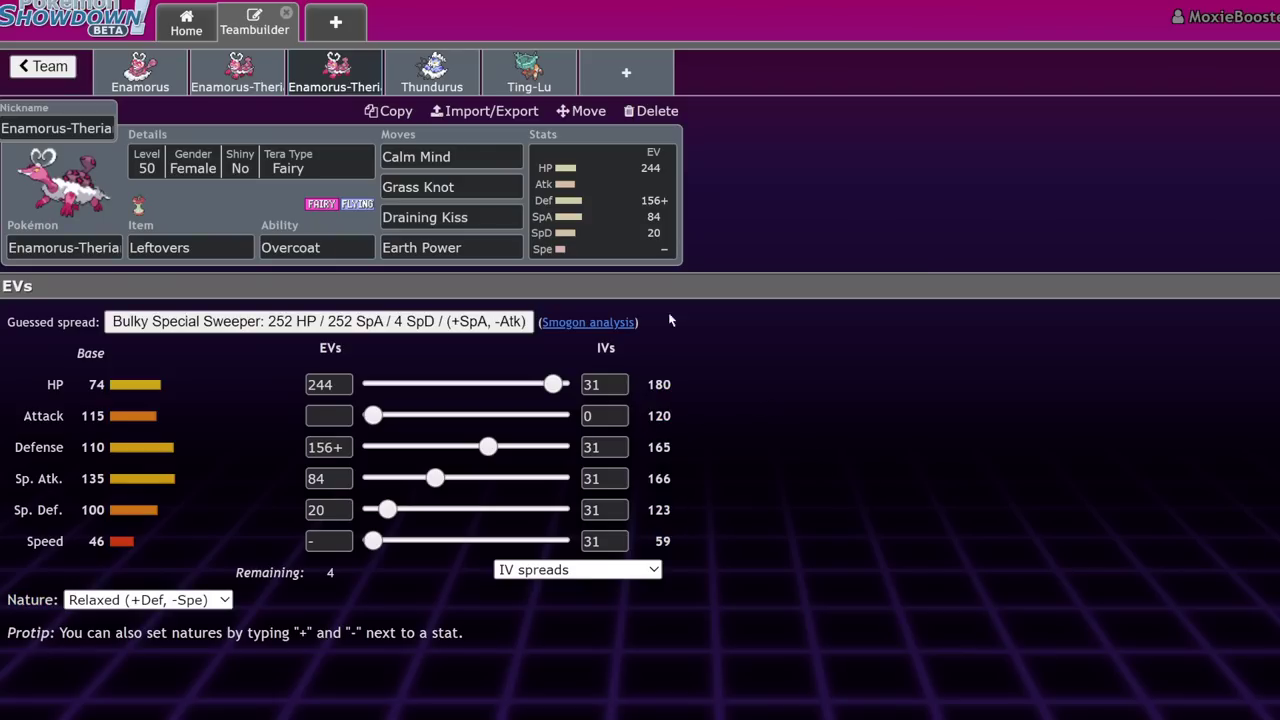
- Look at the Thundurus partner set, and examine Ting-Lu's Vessel of Ruin ability
{"action": "left_click", "coordinate": [405, 76]}
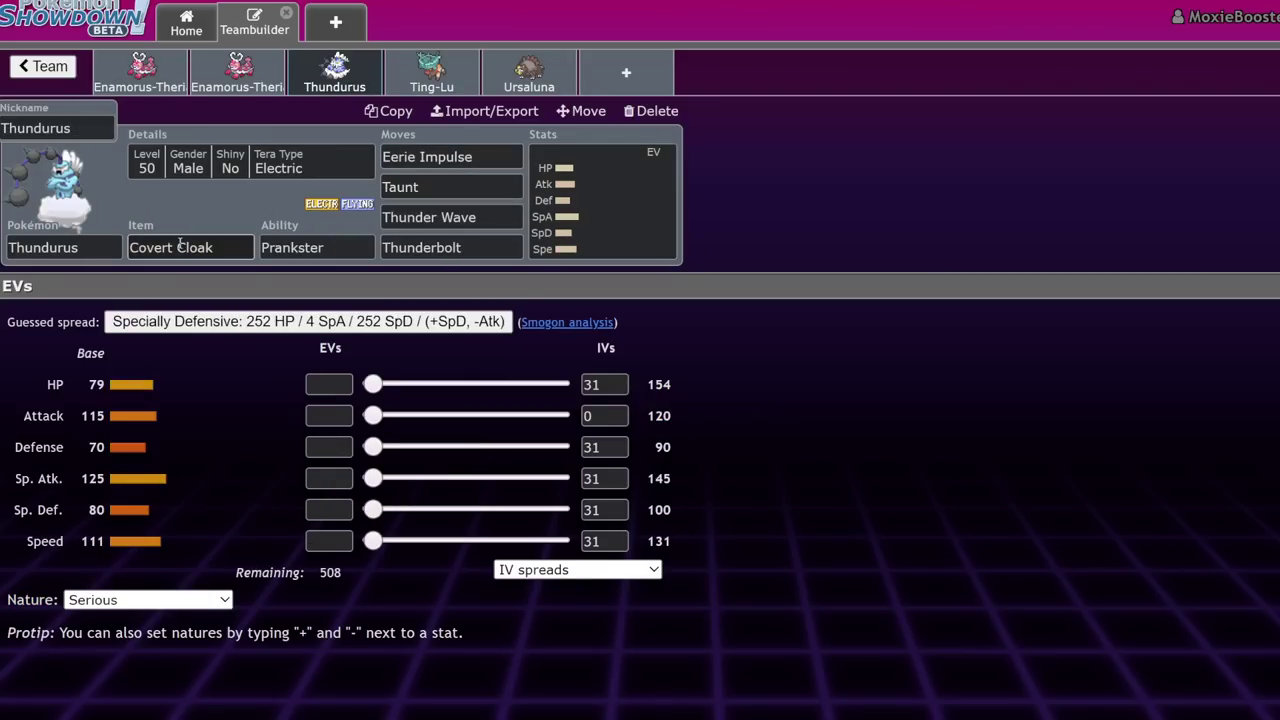
{"action": "left_click", "coordinate": [436, 68]}
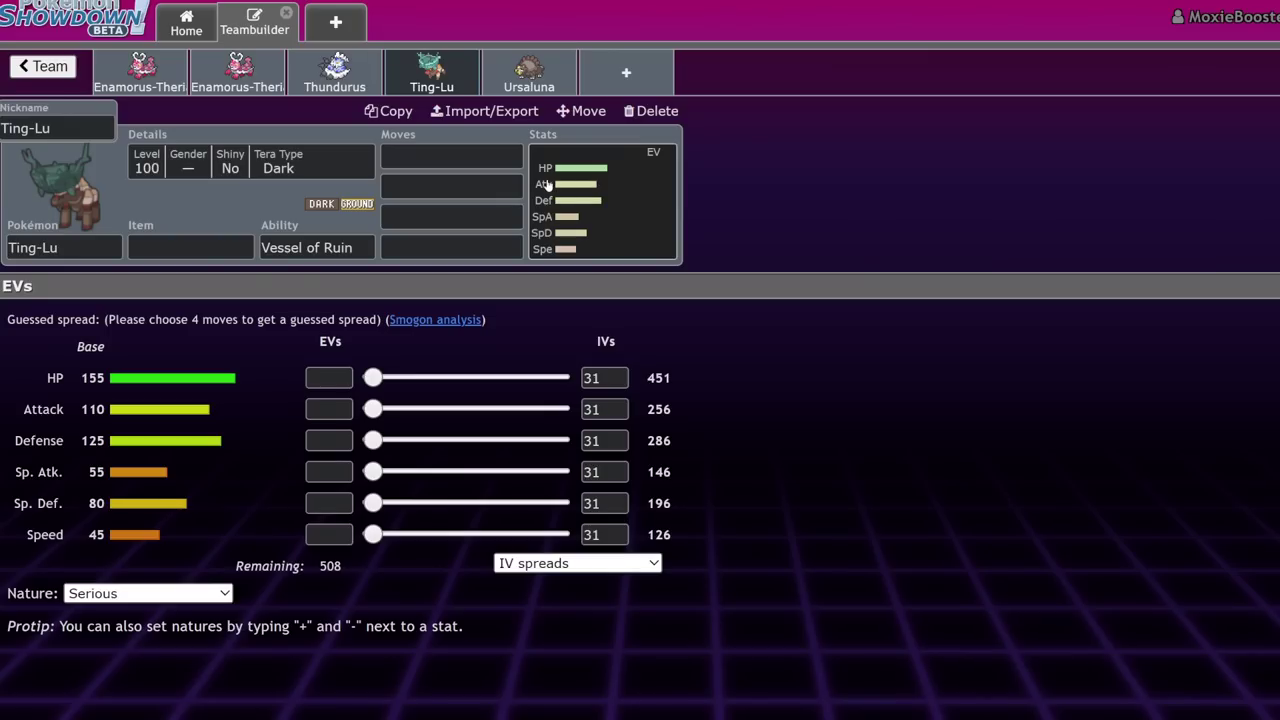
{"action": "left_click", "coordinate": [190, 247]}
{"action": "left_click", "coordinate": [316, 247]}
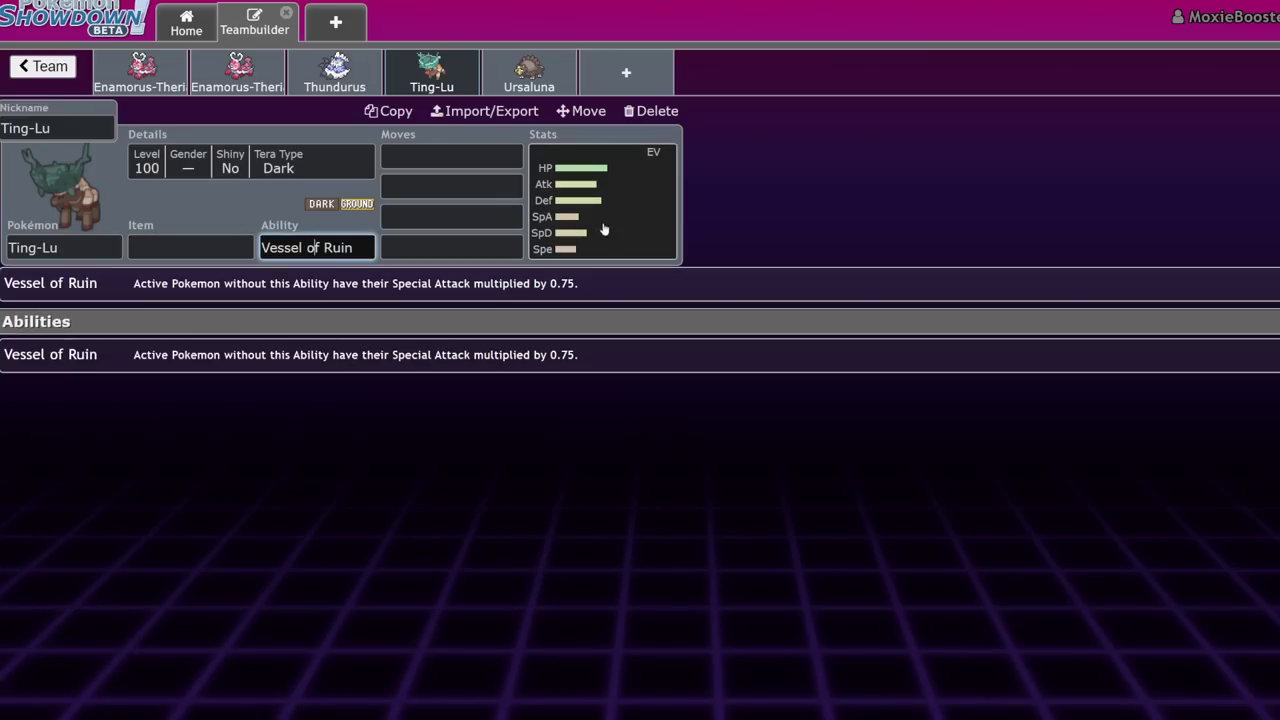
- Check Ting-Lu's base stats and set Earthquake as its first move
{"action": "left_click", "coordinate": [608, 226]}
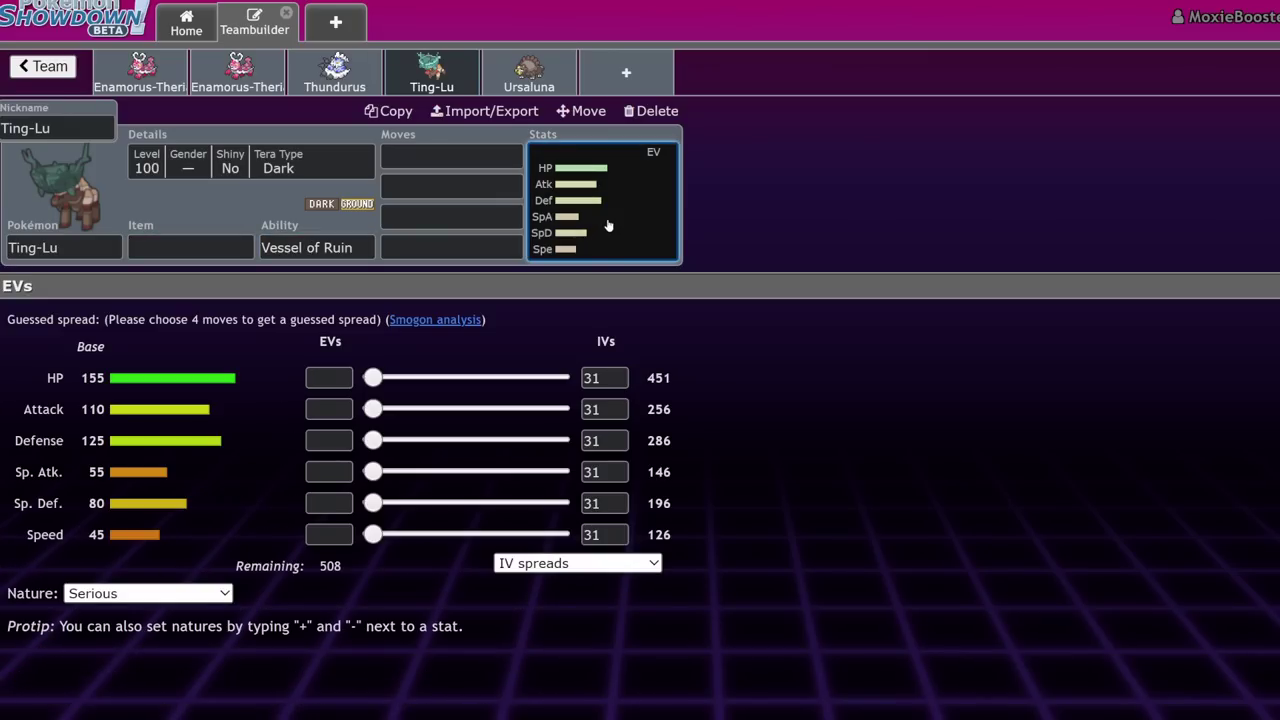
{"action": "left_click", "coordinate": [424, 159]}
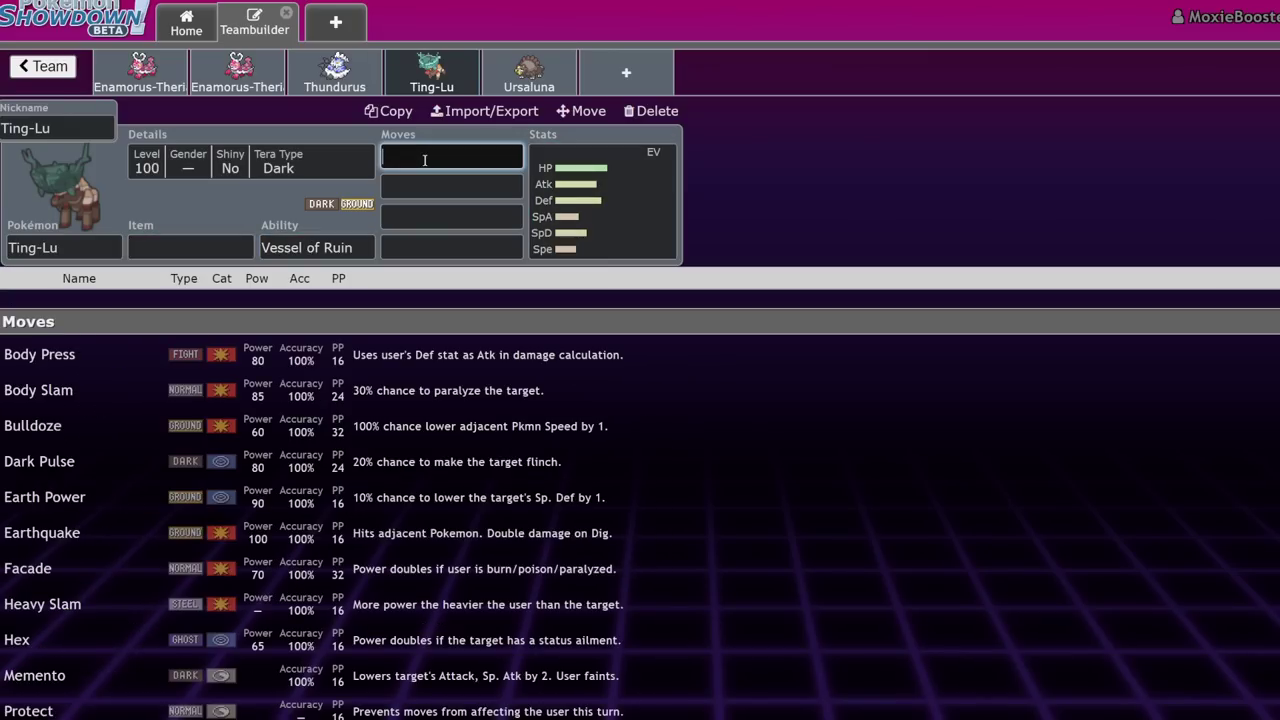
{"action": "type", "text": "eart"}
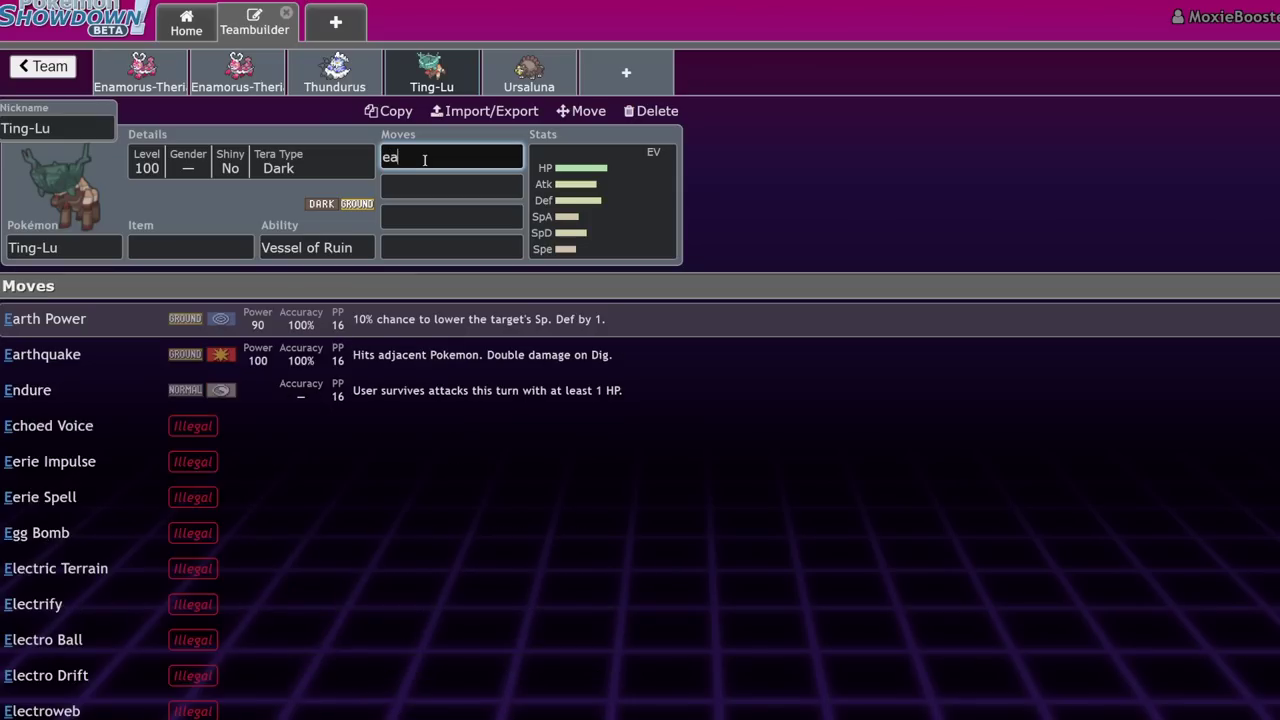
{"action": "left_click", "coordinate": [125, 306]}
{"action": "left_click", "coordinate": [425, 163]}
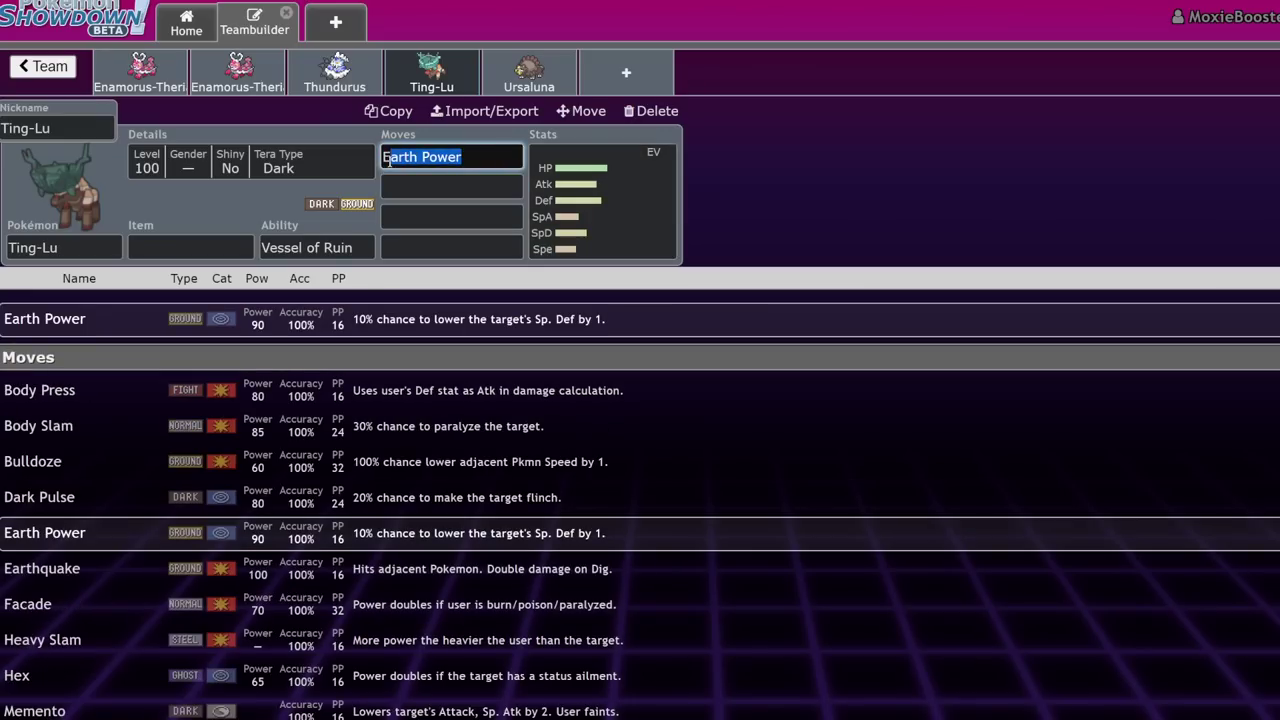
{"action": "type", "text": "Ea"}
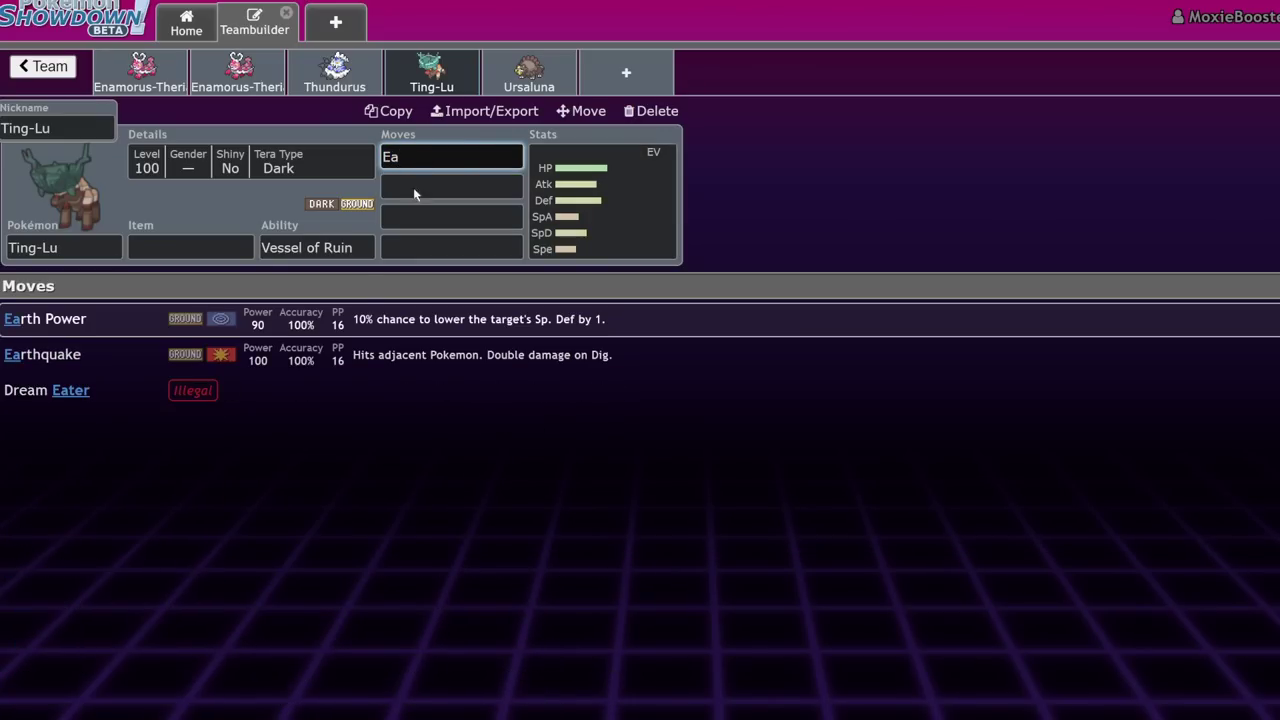
{"action": "left_click", "coordinate": [299, 358]}
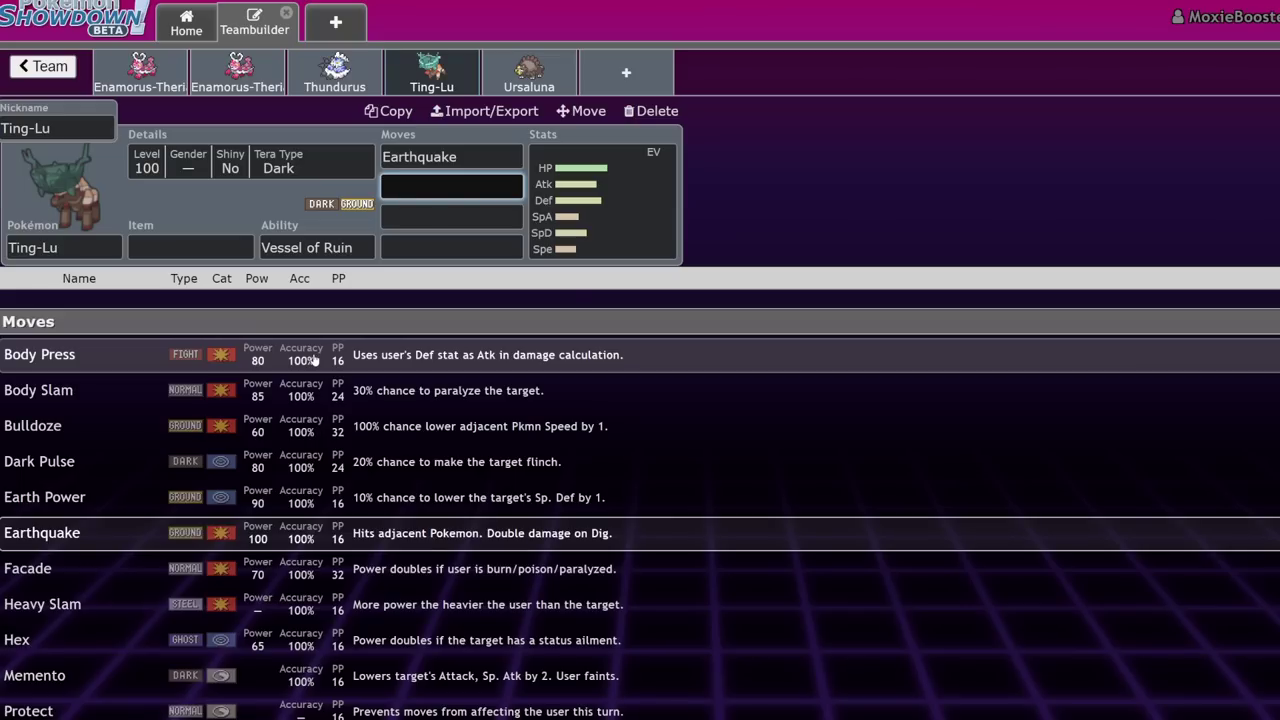
- Add Ruination and Heavy Slam as Ting-Lu's second and third moves
{"action": "type", "text": "Ruin"}
{"action": "key", "text": "Return"}
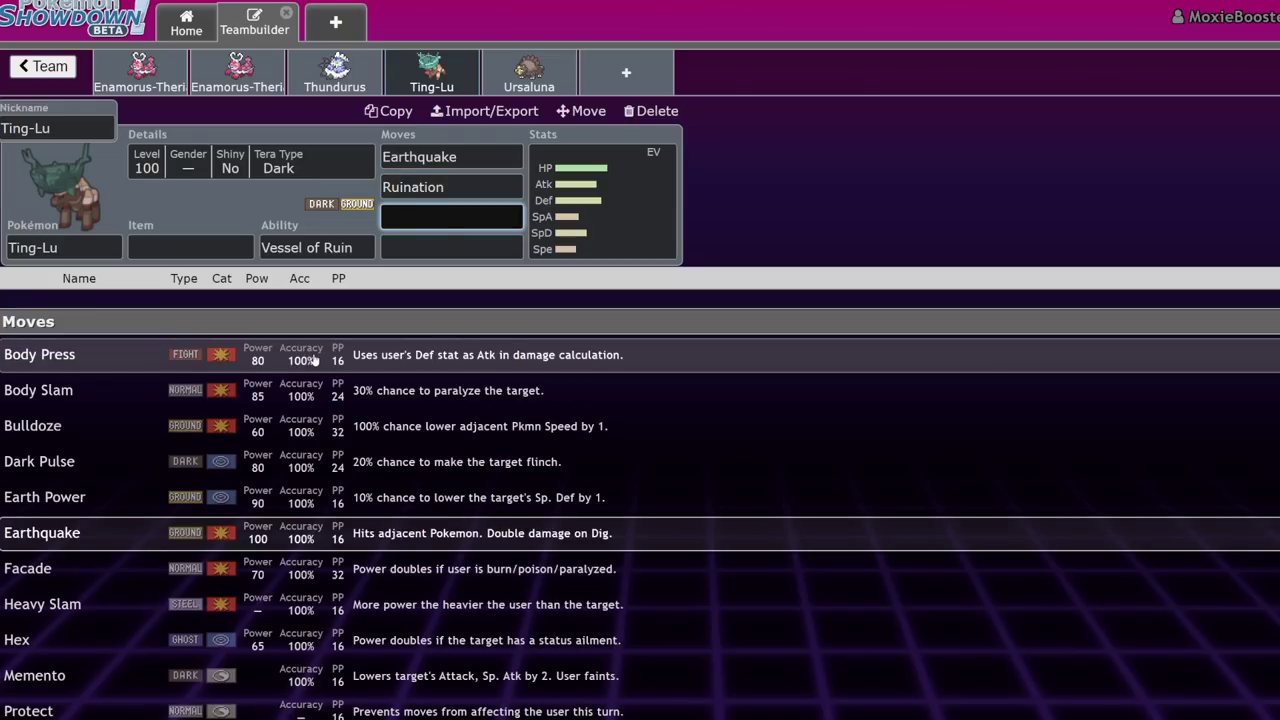
{"action": "type", "text": "Hea"}
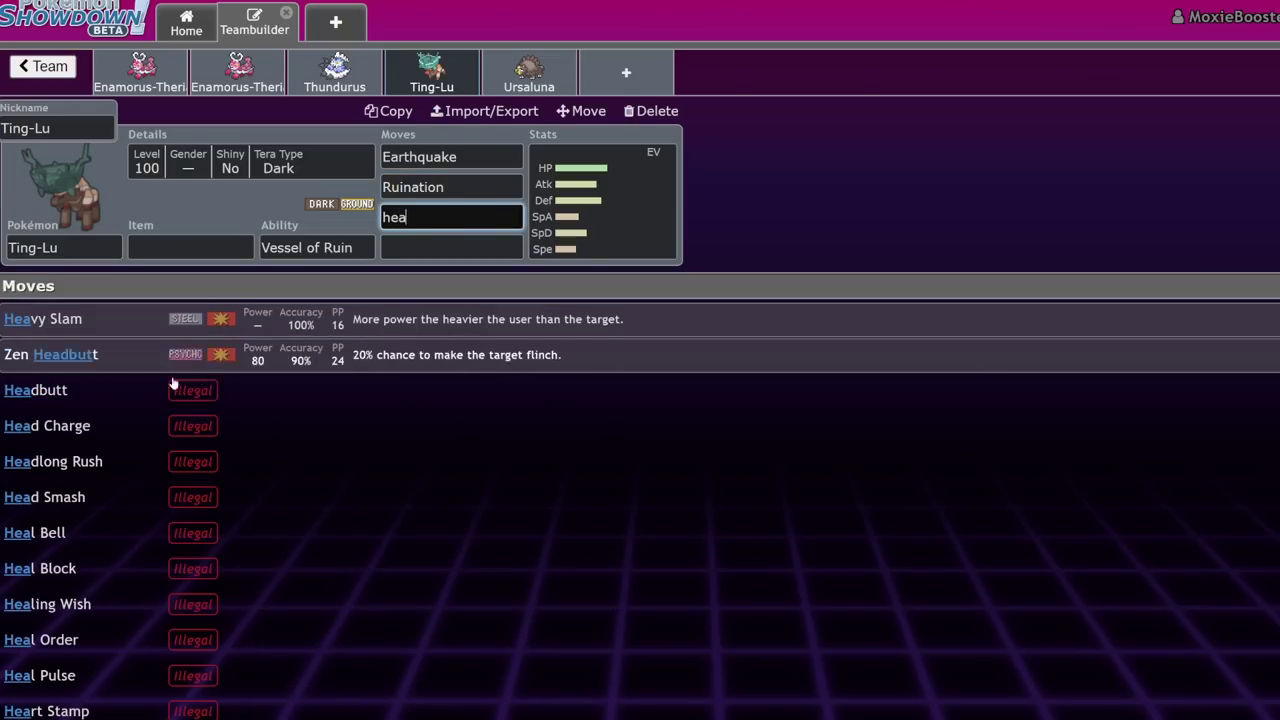
{"action": "key", "text": "Return"}
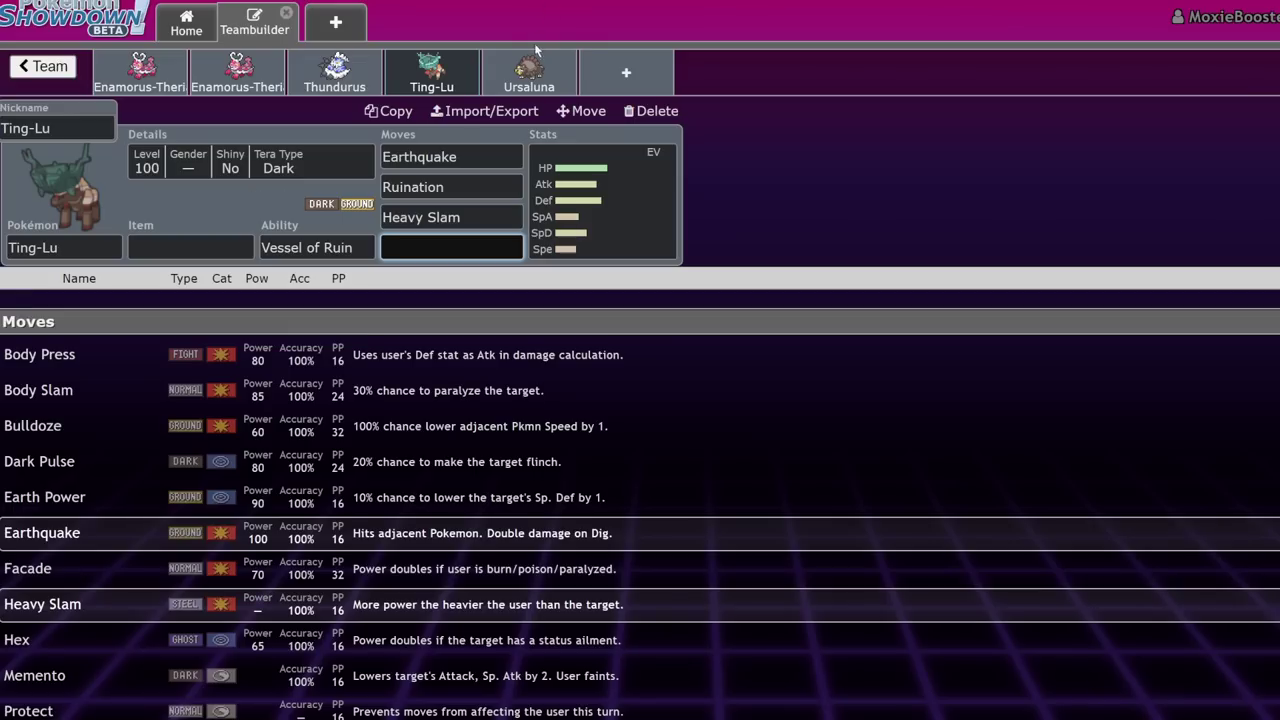
- Look at the Ursaluna set and the Leftovers Enamorus-Therian's moves, and examine Ursaluna's base stats
{"action": "left_click", "coordinate": [532, 84]}
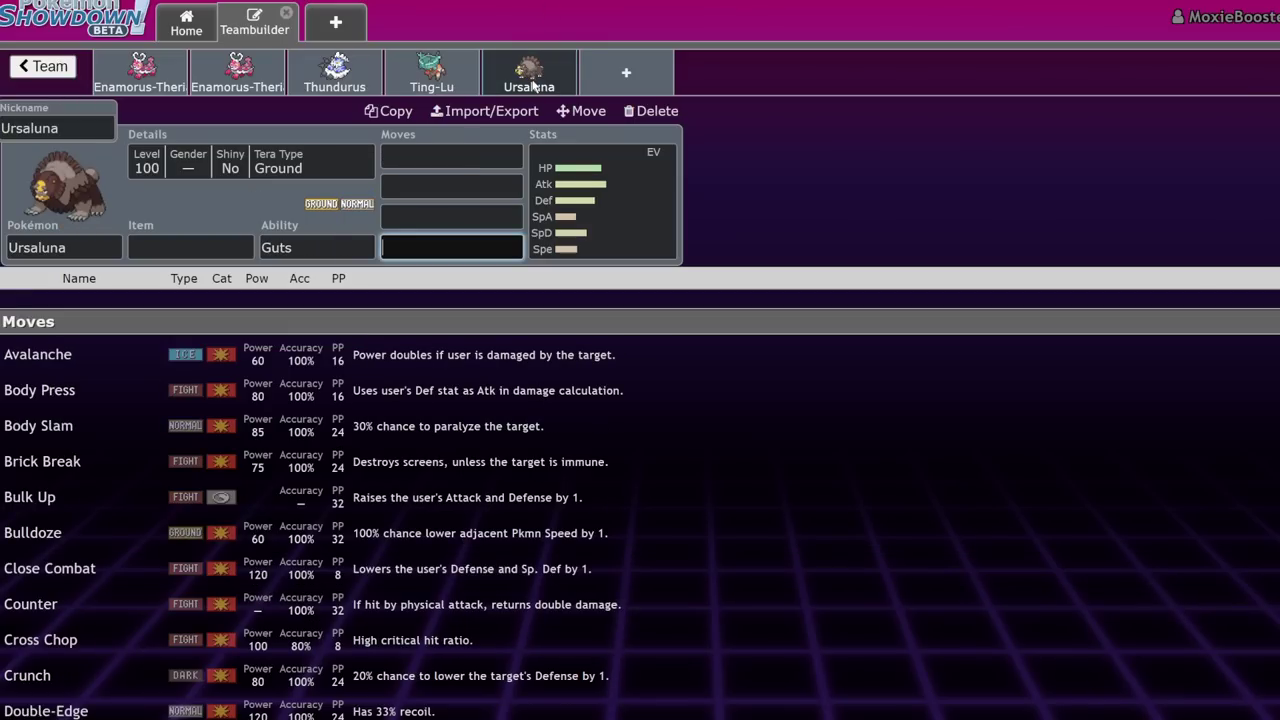
{"action": "left_click", "coordinate": [200, 60]}
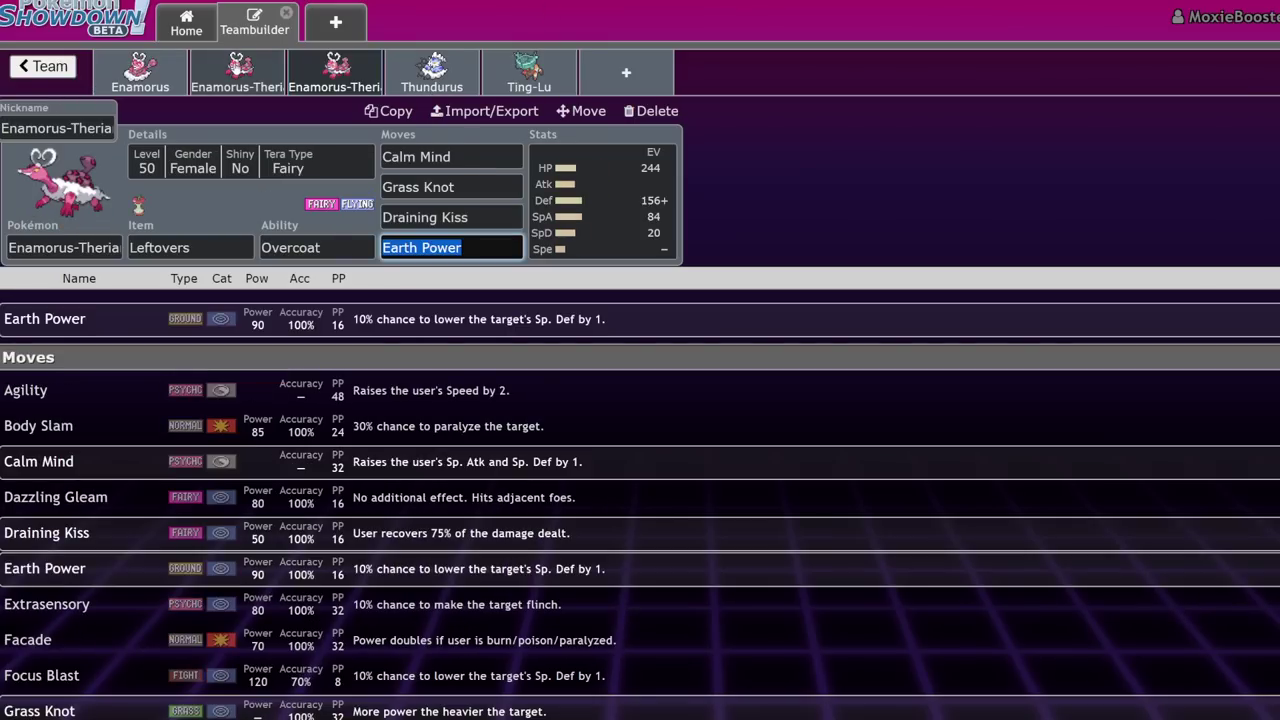
{"action": "left_click", "coordinate": [540, 82]}
{"action": "left_click", "coordinate": [540, 82]}
{"action": "left_click", "coordinate": [600, 200]}
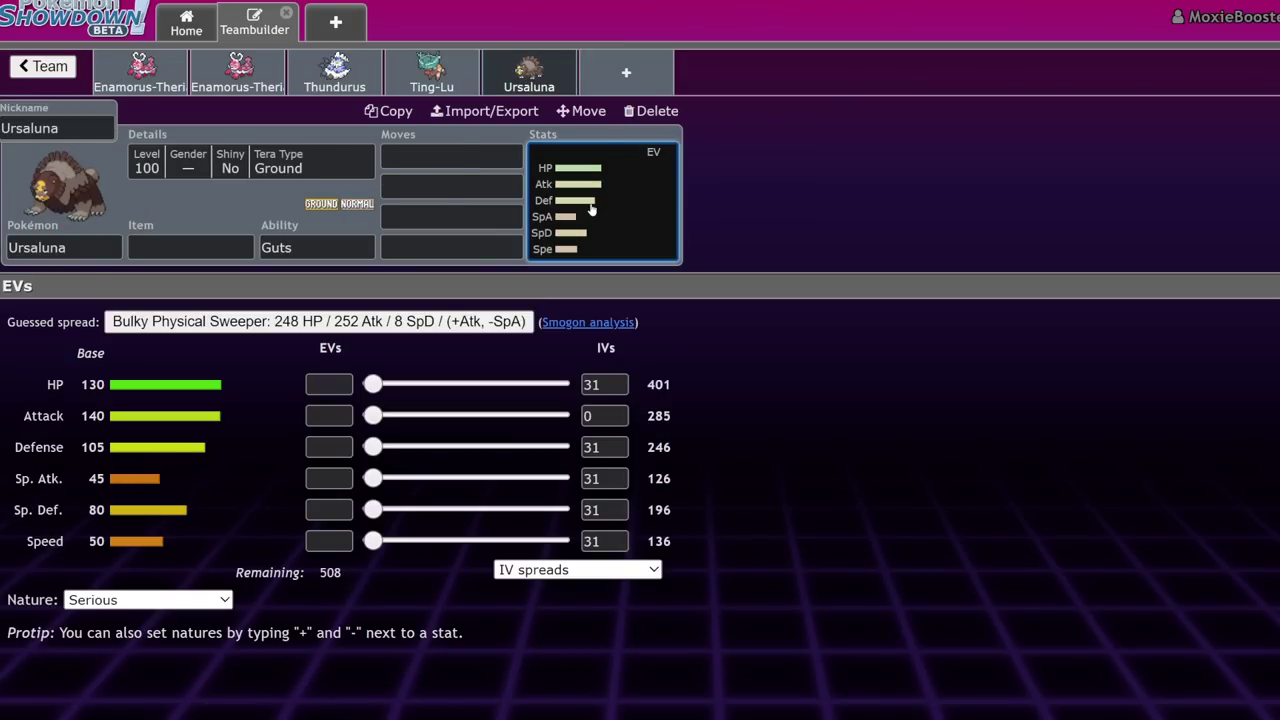
- Review the Choice Specs Enamorus-Therian and Thundurus spreads, and examine Ursaluna's available moves and Guts ability
{"action": "left_click", "coordinate": [140, 72]}
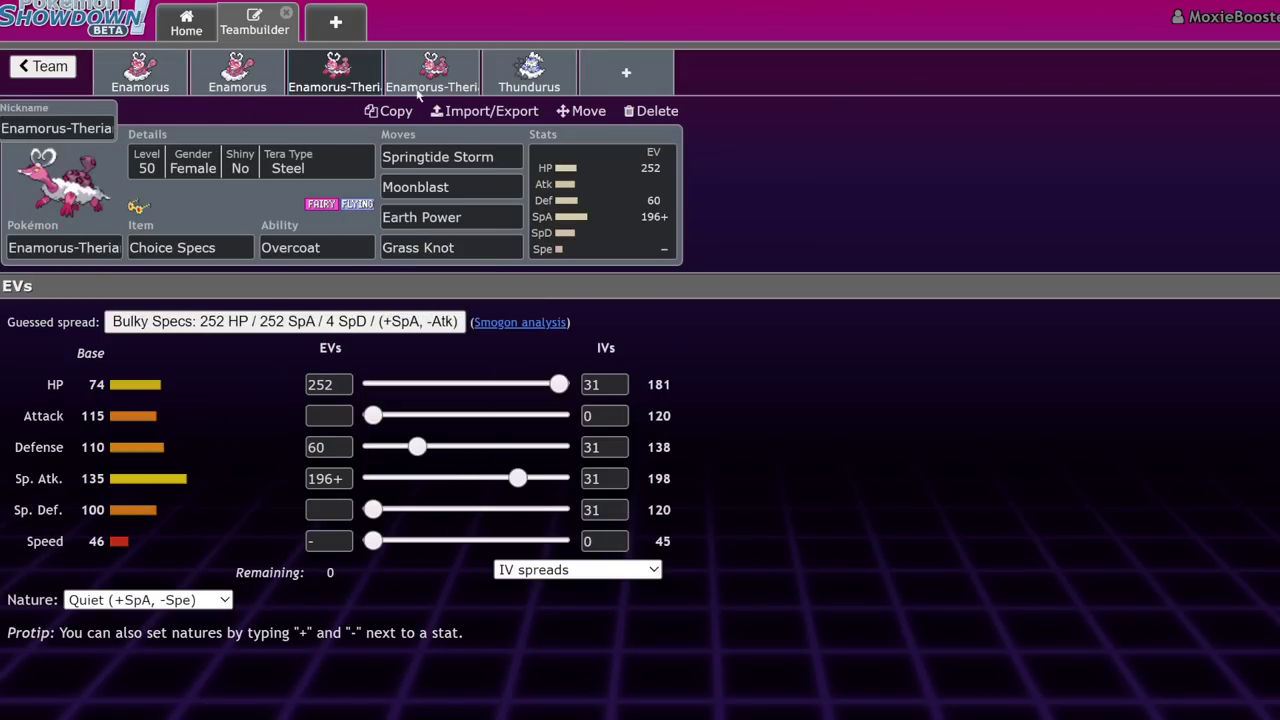
{"action": "left_click", "coordinate": [549, 70]}
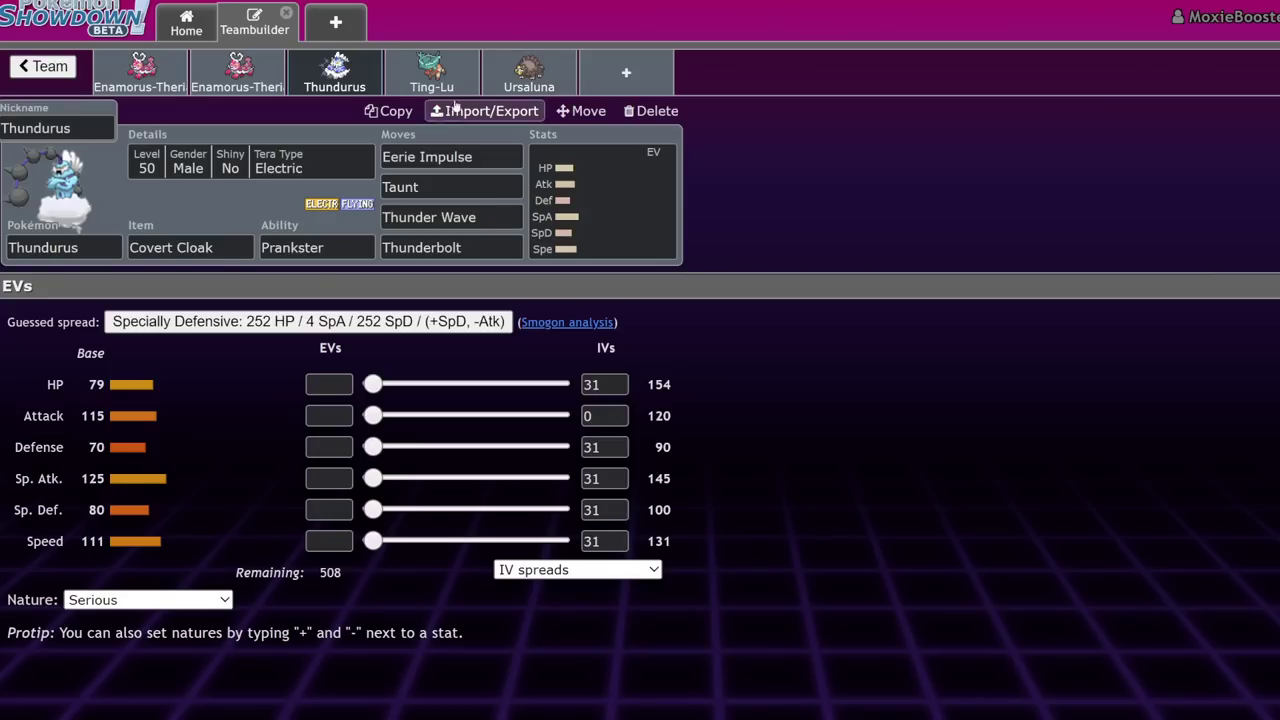
{"action": "left_click", "coordinate": [540, 84]}
{"action": "left_click", "coordinate": [471, 159]}
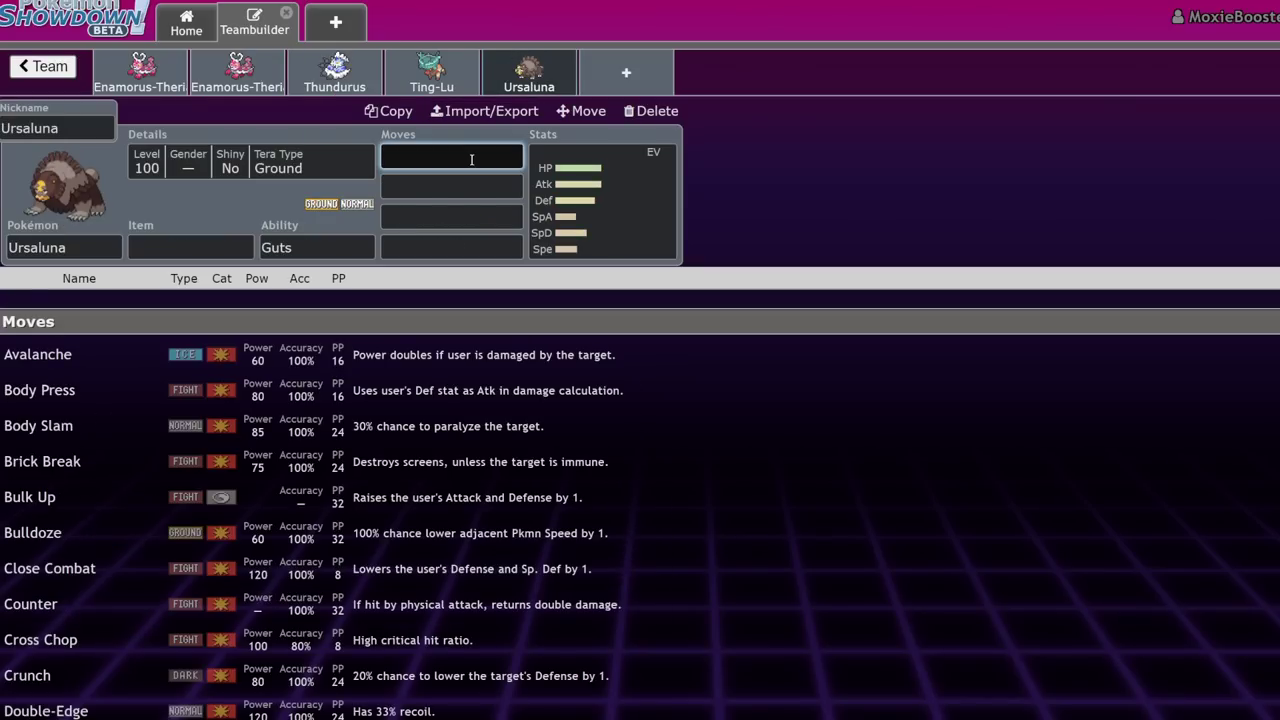
{"action": "key", "text": "shift+Tab"}
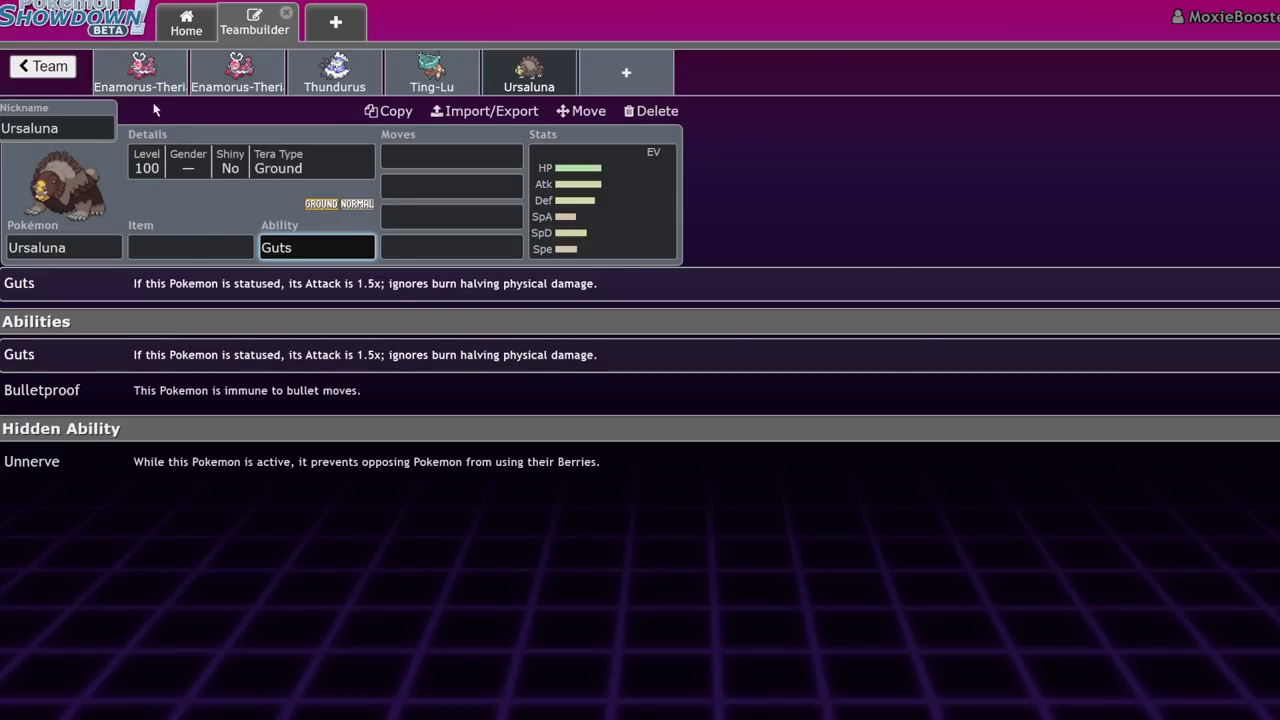
- Return to the list of all teams, reopen Box 674 and view the Leftovers Enamorus's EV spread
{"action": "left_click", "coordinate": [44, 66]}
{"action": "left_click", "coordinate": [44, 66]}
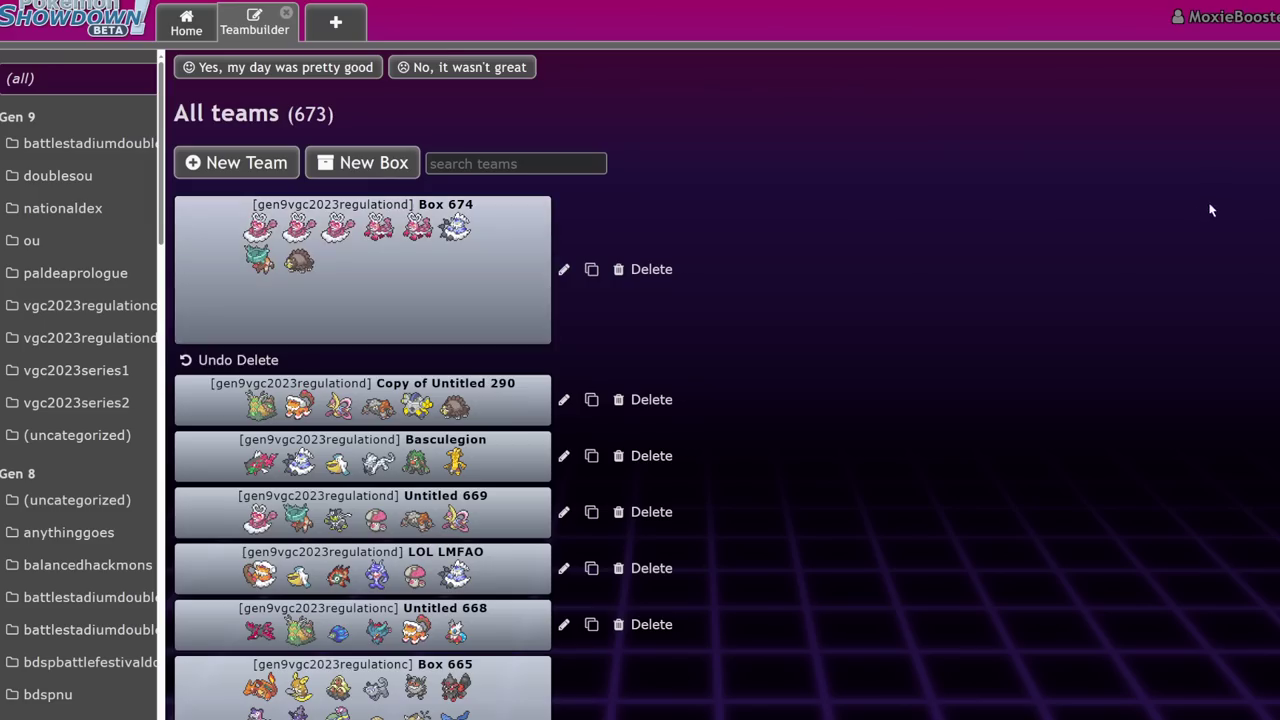
{"action": "left_click", "coordinate": [460, 285]}
{"action": "left_click", "coordinate": [600, 290]}
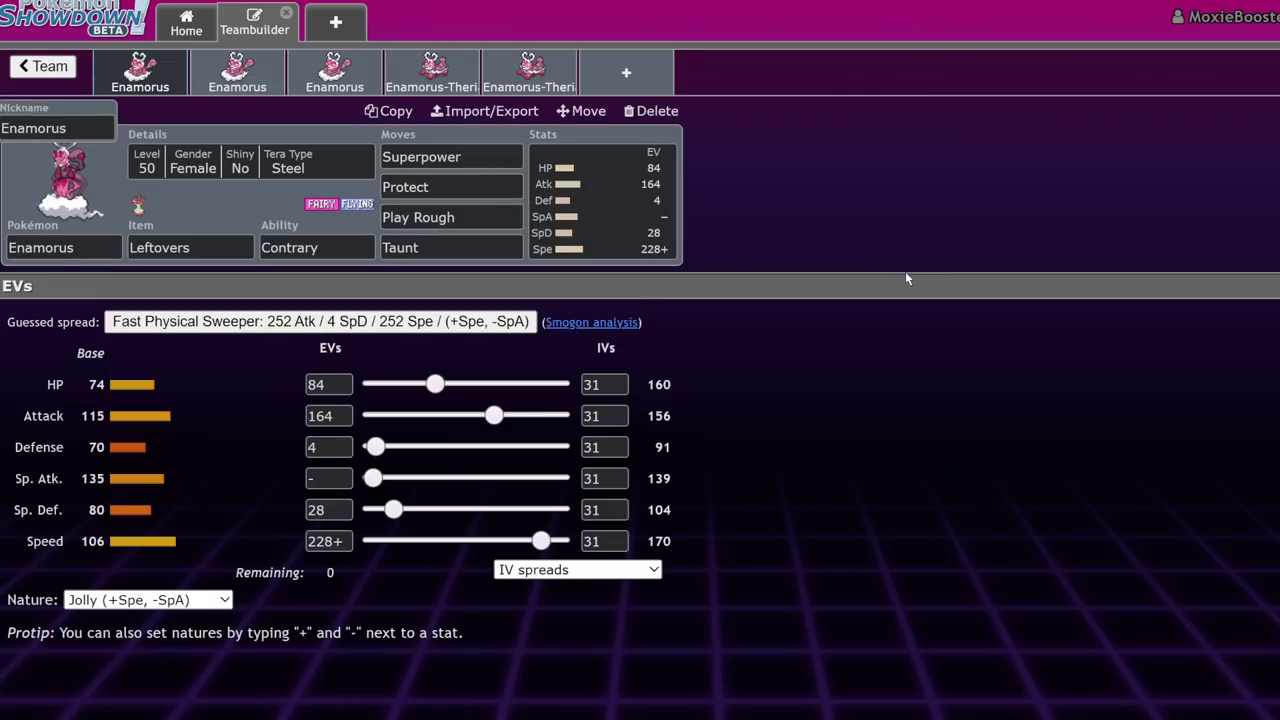